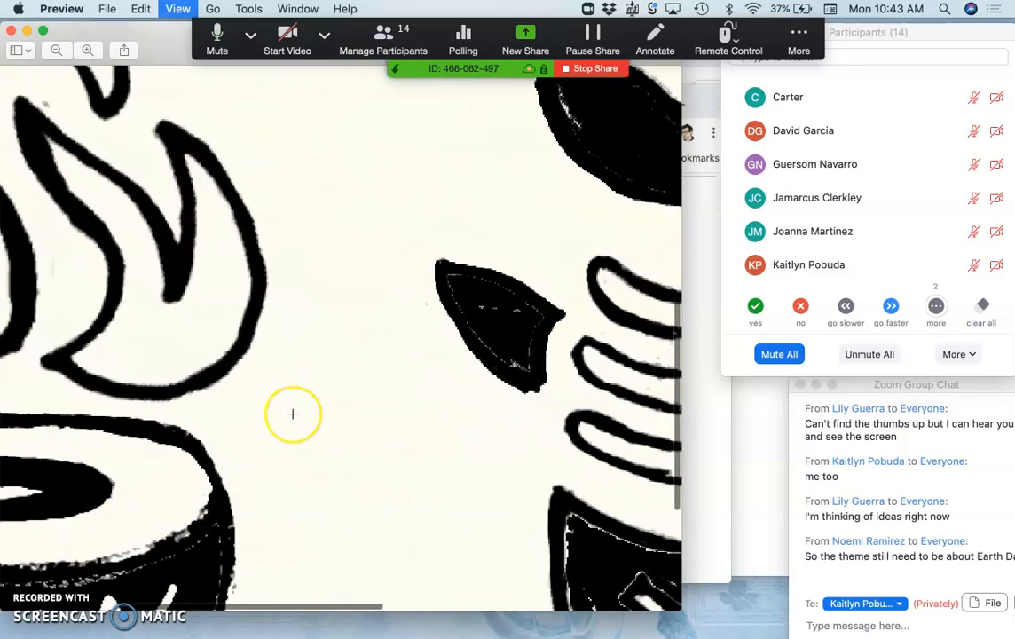
Step: Examine the edges of the flame and tyre logo sketches at high magnification, and close the image
scroll(172, 229, "left", 8)
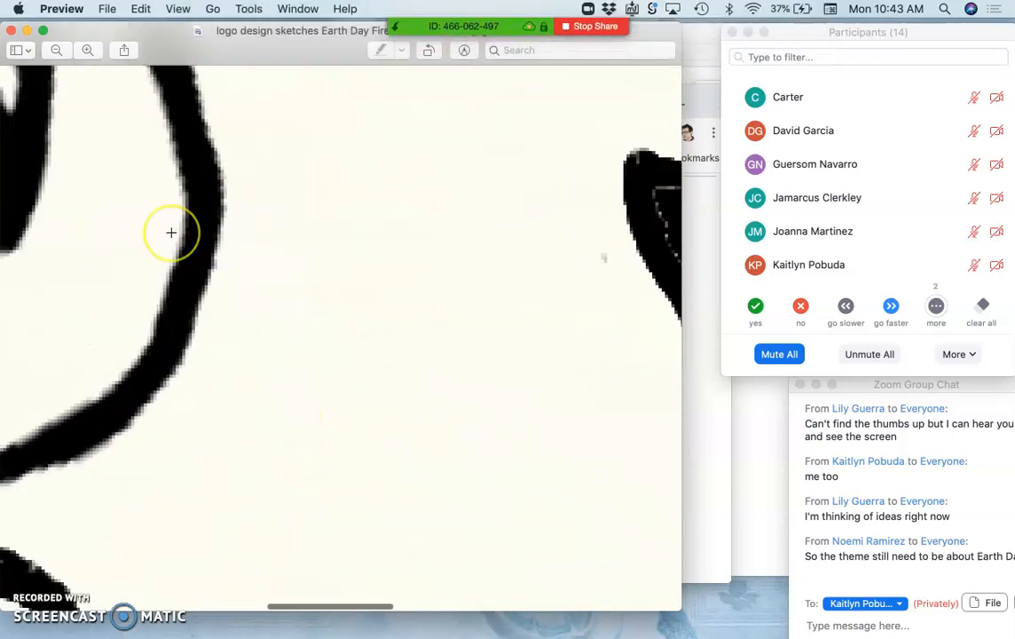
key("super+plus")
key("super+plus")
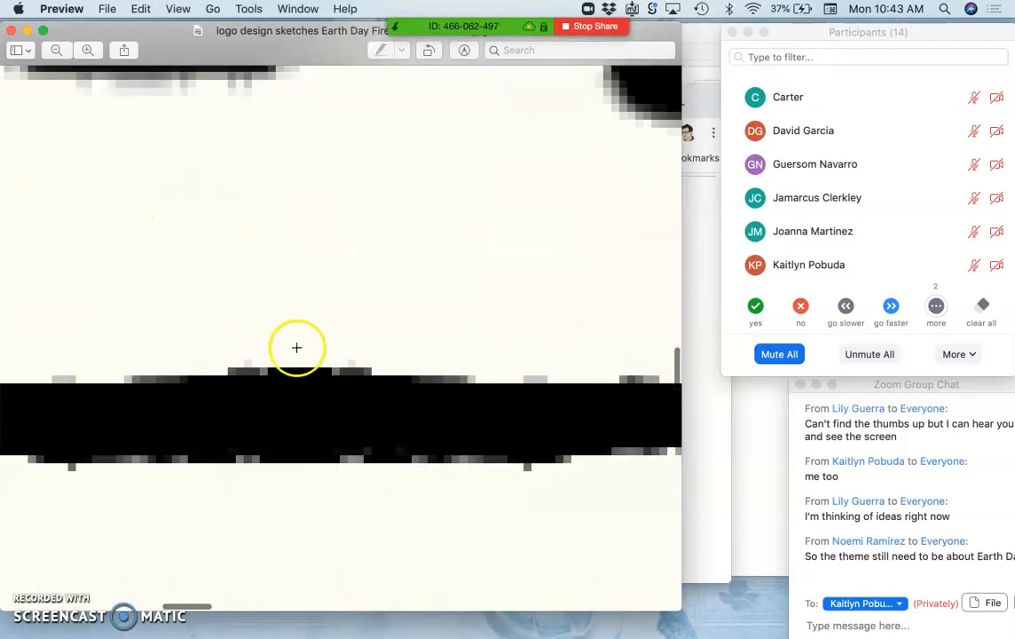
key("super+minus")
key("super+minus")
key("super+minus")
key("super+minus")
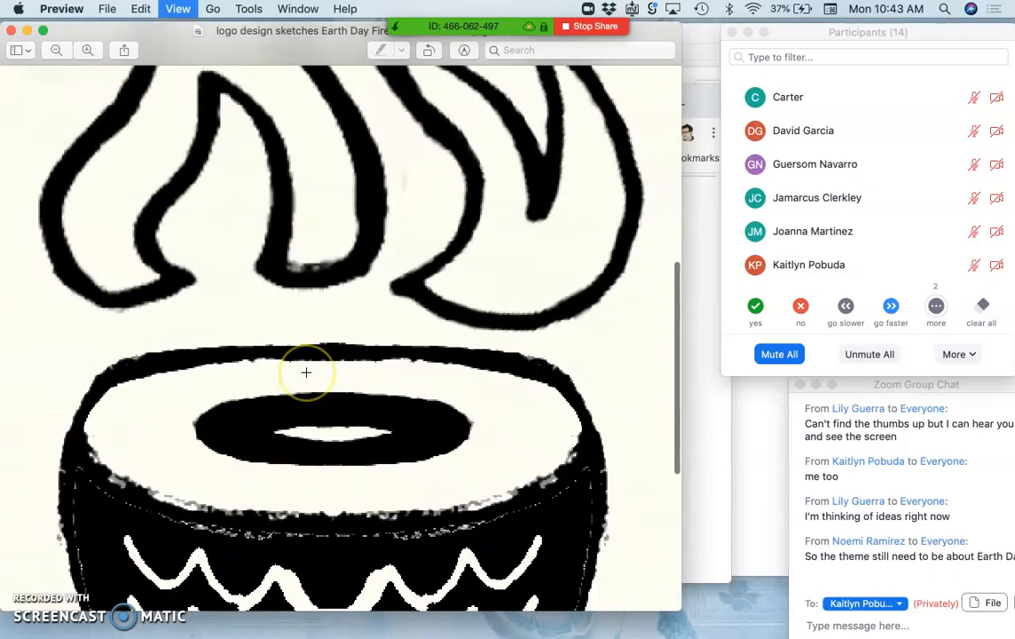
key("super+minus")
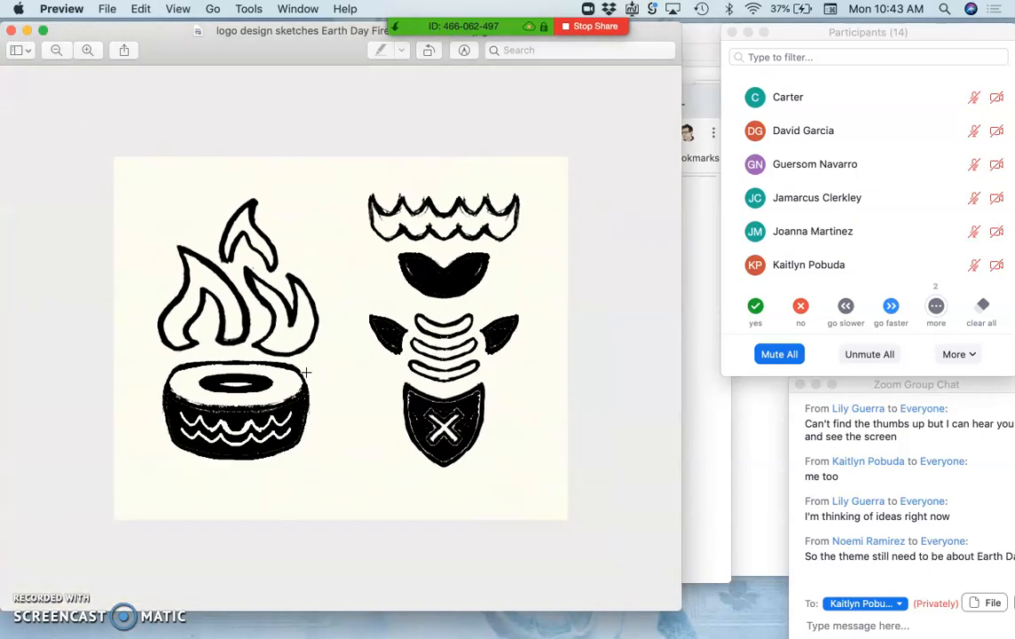
left_click(12, 31)
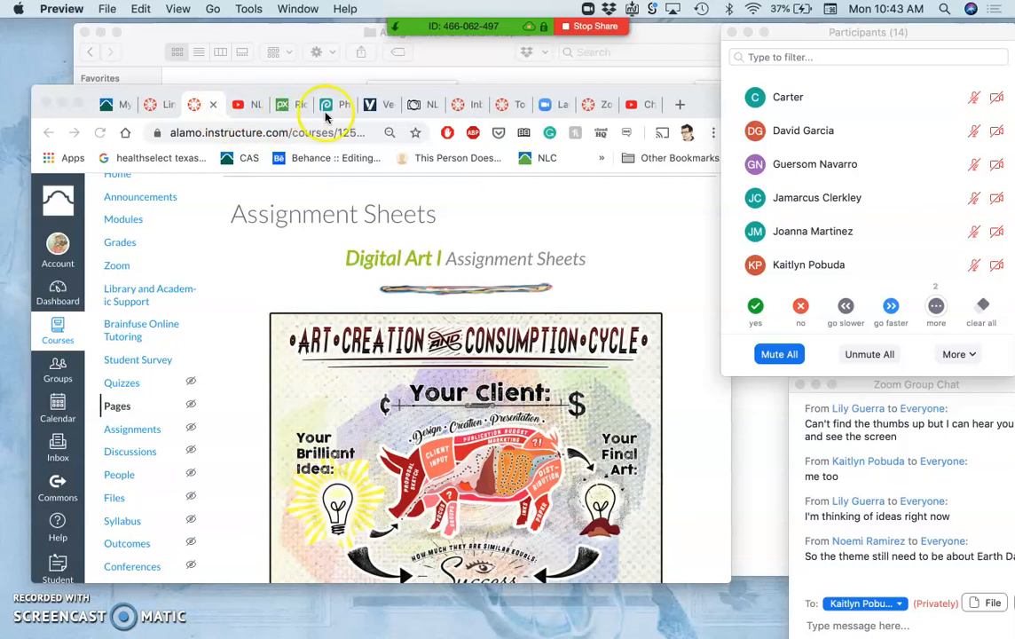
Step: Switch to Chrome and open the VECTR.com site from the Canvas course's resource links page
left_click(378, 104)
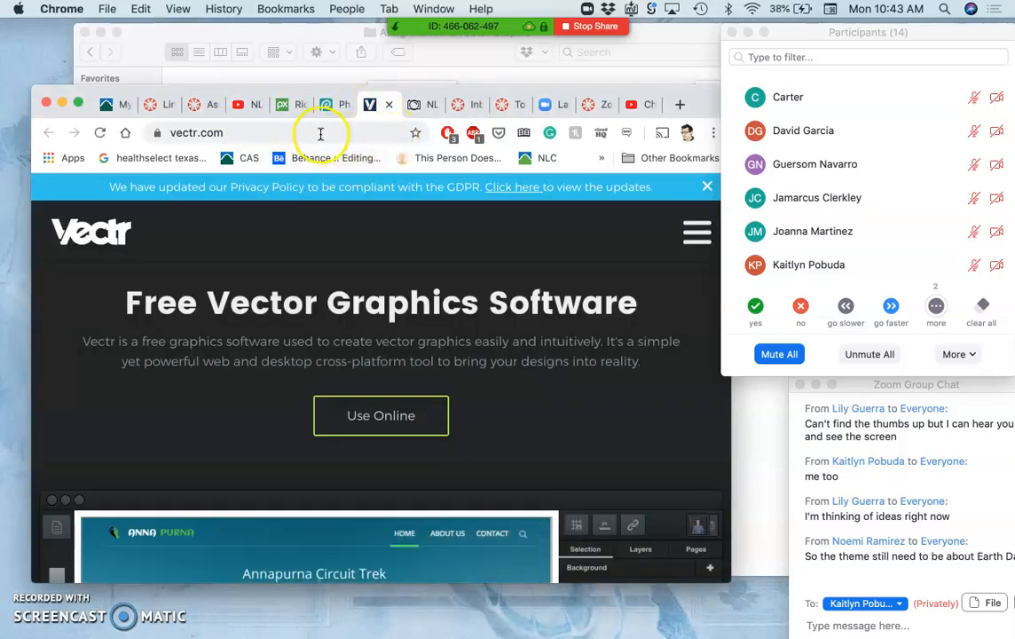
left_click(158, 104)
scroll(480, 401, "down", 3)
scroll(477, 399, "down", 2)
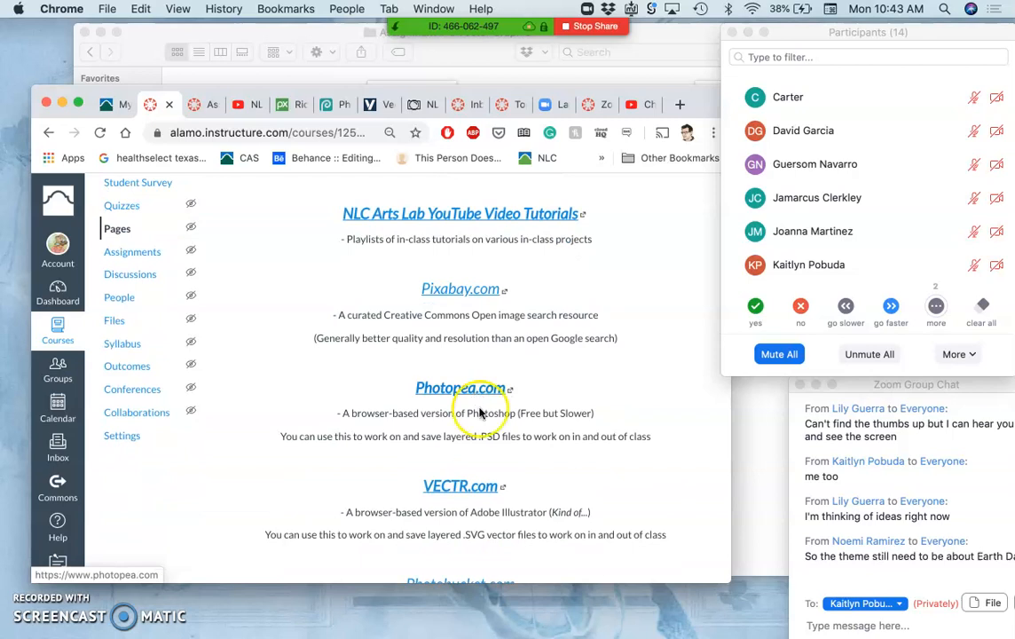
left_click(462, 488)
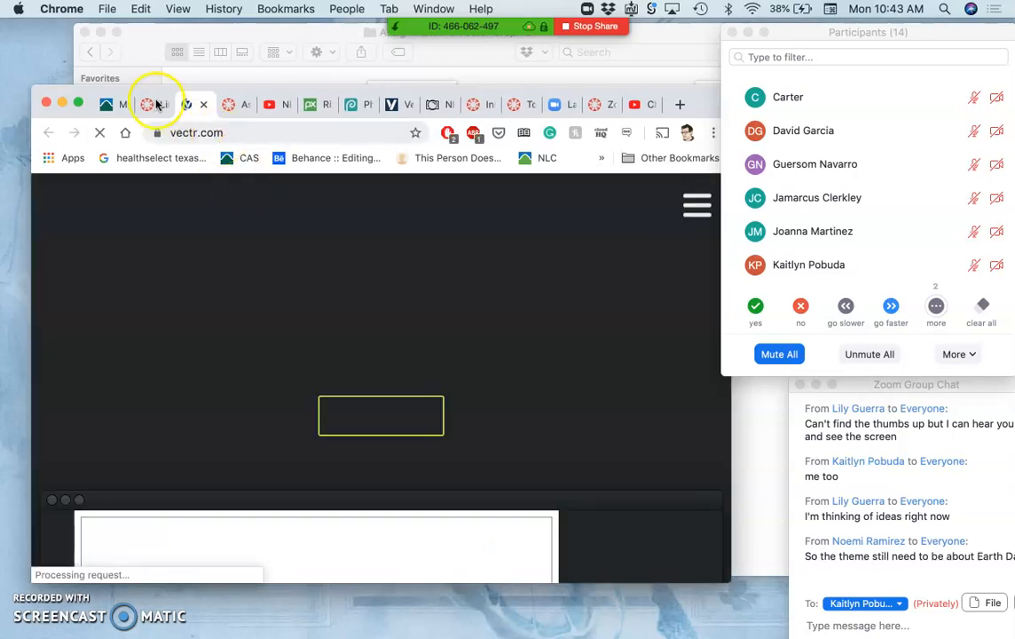
Step: Separate the Vectr page into its own browser window, minimize the course window, and reposition and enlarge the Vectr window
left_click_drag(90, 95, 112, 270)
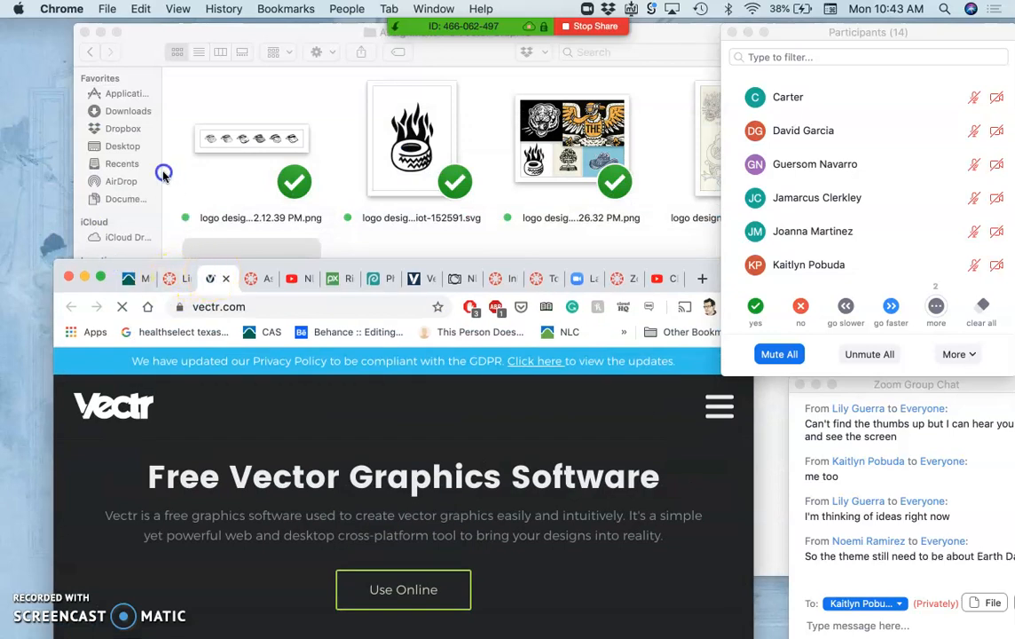
left_click_drag(210, 278, 159, 140)
left_click(737, 446)
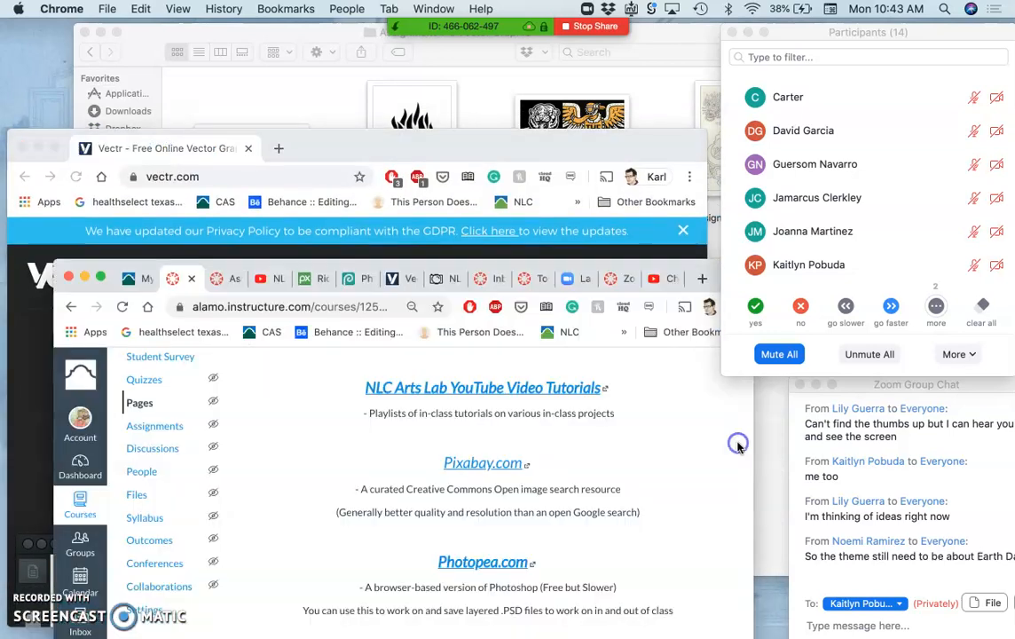
left_click(86, 277)
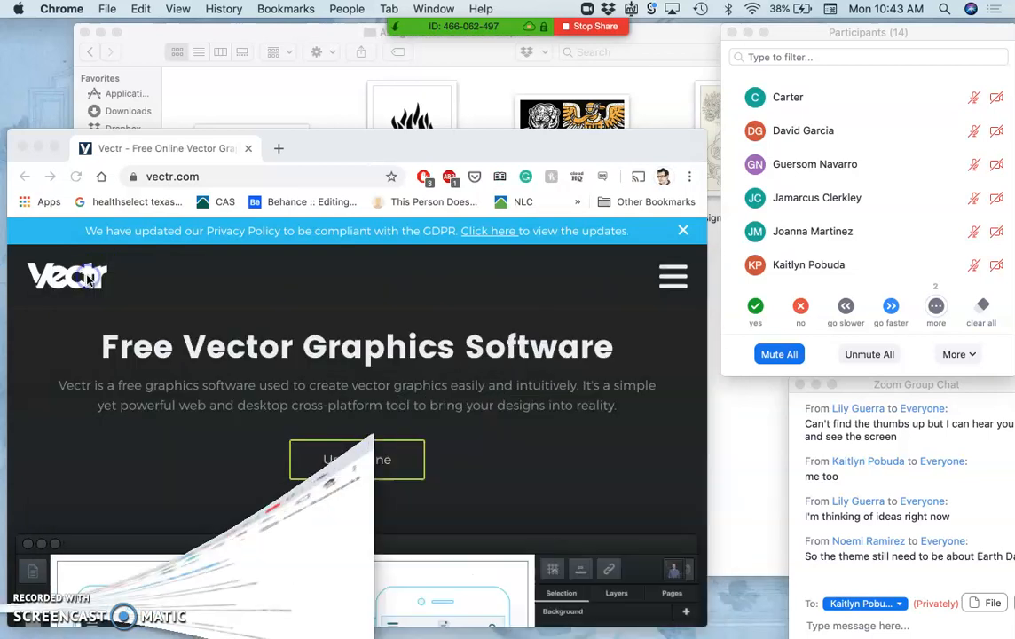
left_click_drag(380, 142, 387, 55)
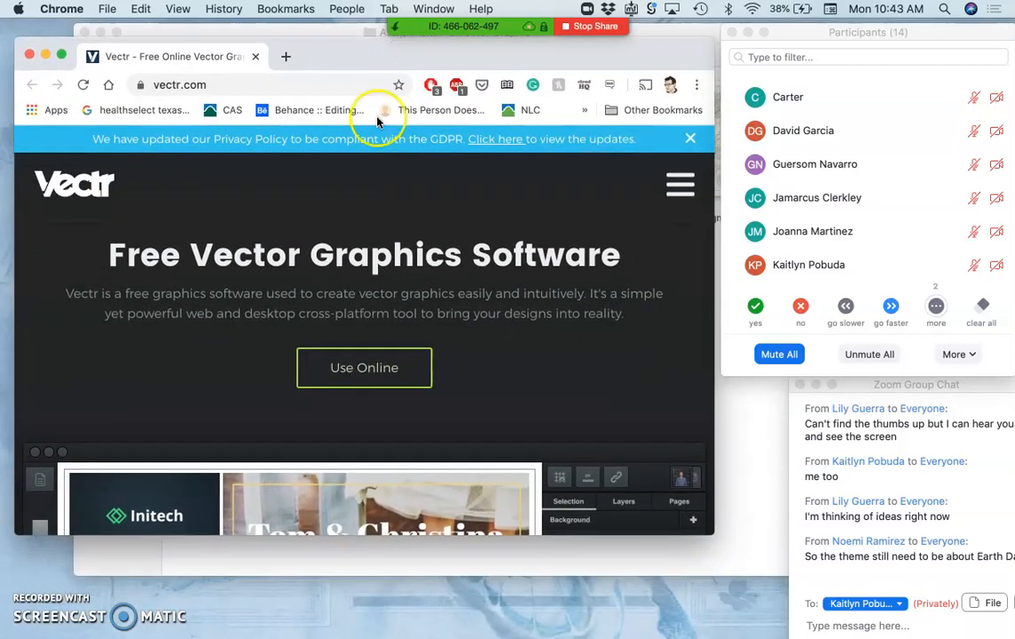
left_click_drag(714, 534, 710, 603)
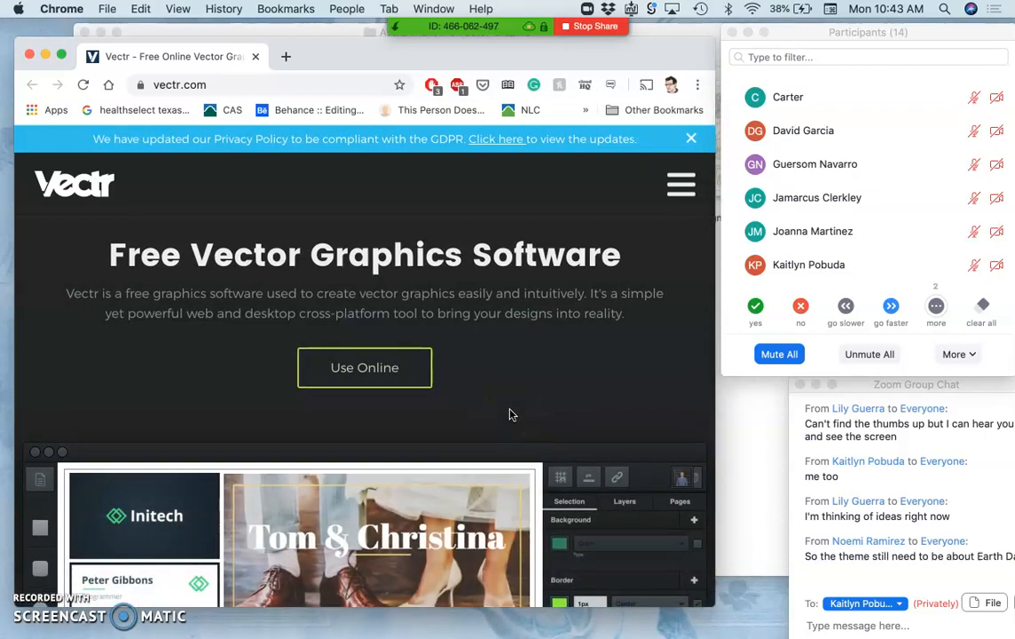
Step: Look over the Vectr home page and launch the online version of the editor
scroll(510, 415, "down", 5)
scroll(510, 414, "up", 4)
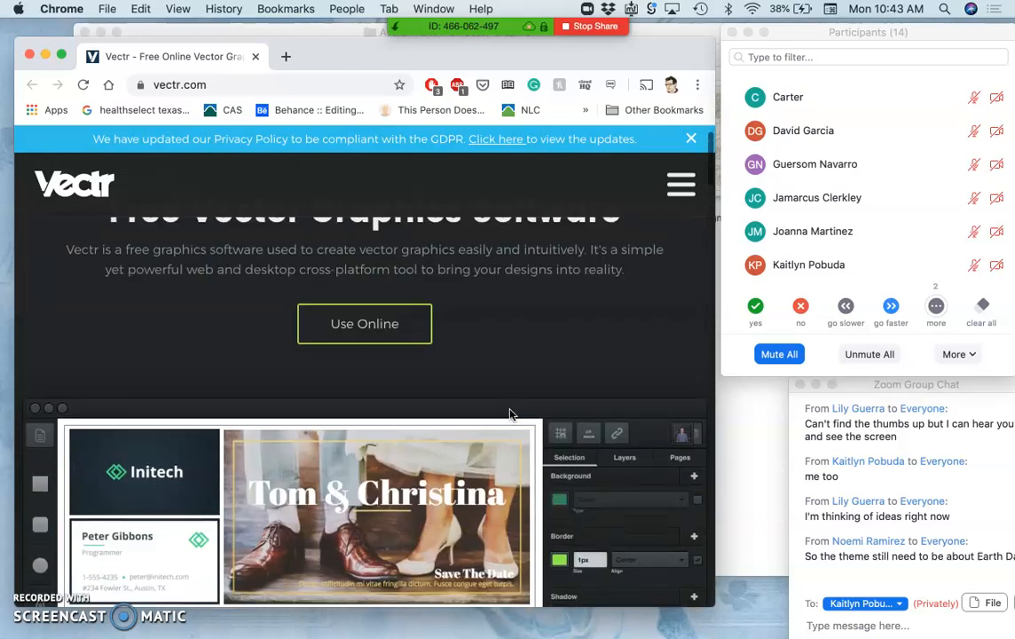
scroll(511, 415, "up", 1)
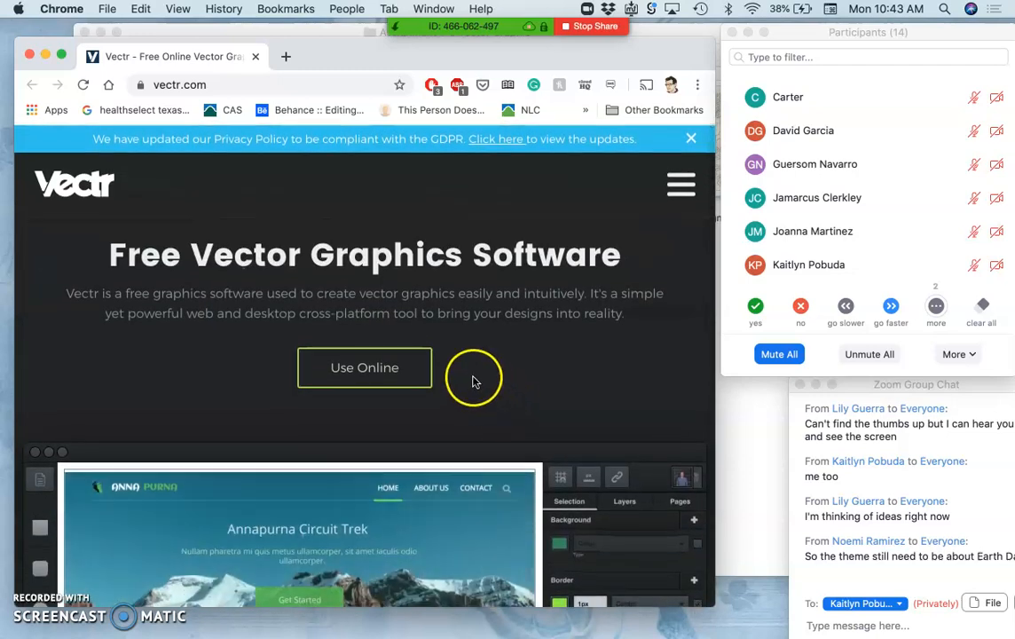
left_click(401, 374)
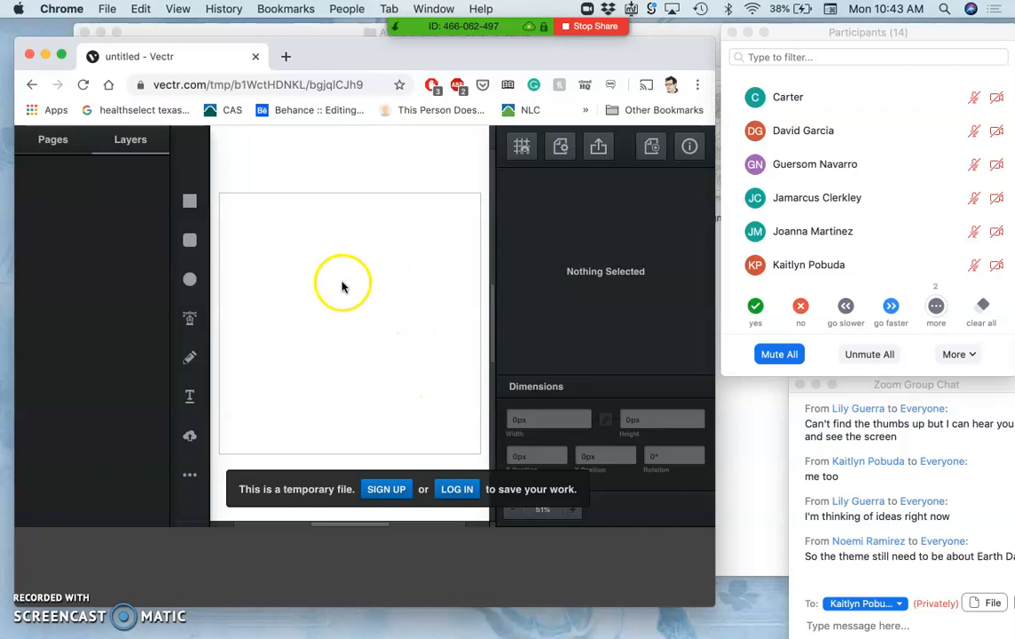
scroll(342, 290, "up", 1)
scroll(342, 289, "down", 1)
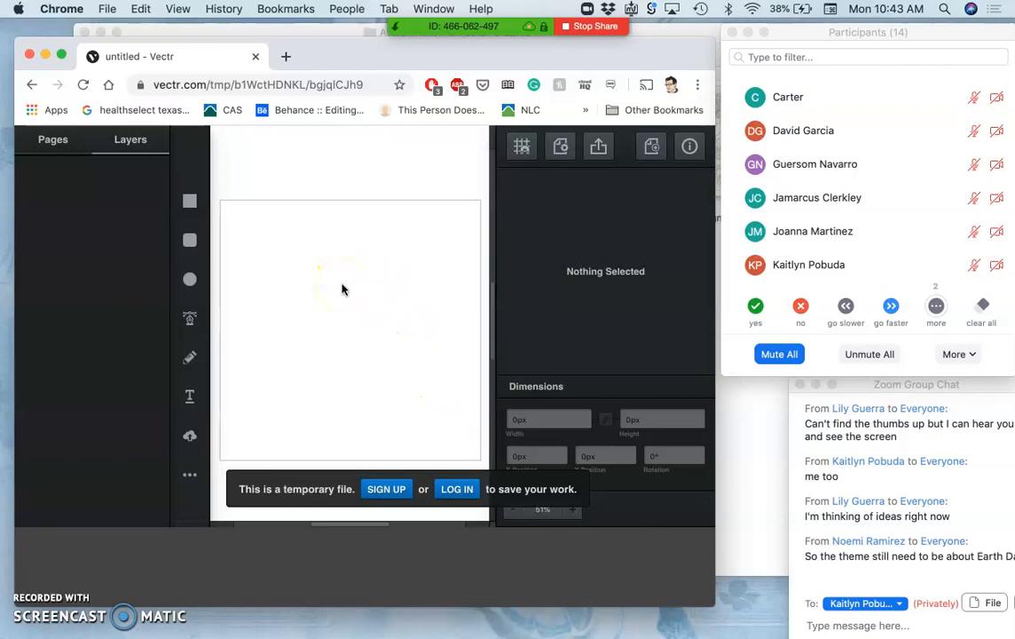
Step: Log in to Vectr through Google with the NLC Digital Lab account
left_click(455, 490)
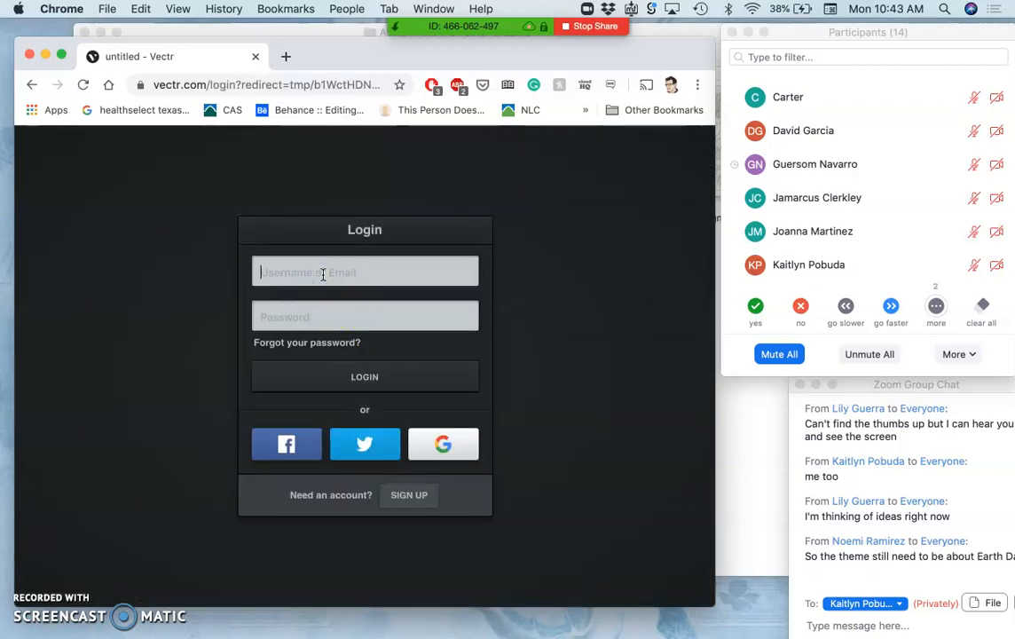
left_click(444, 449)
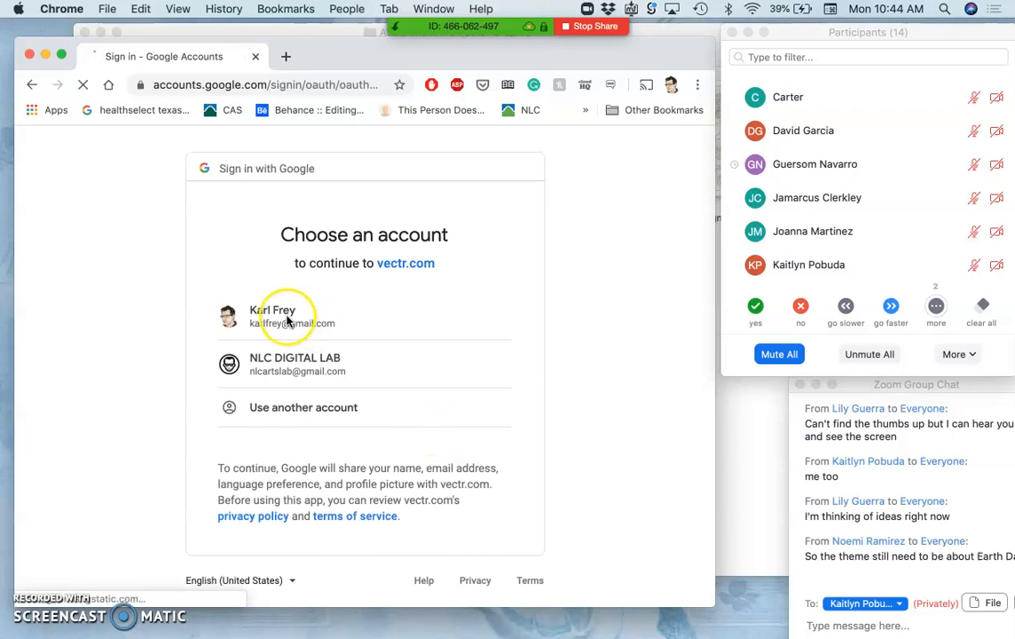
left_click(289, 321)
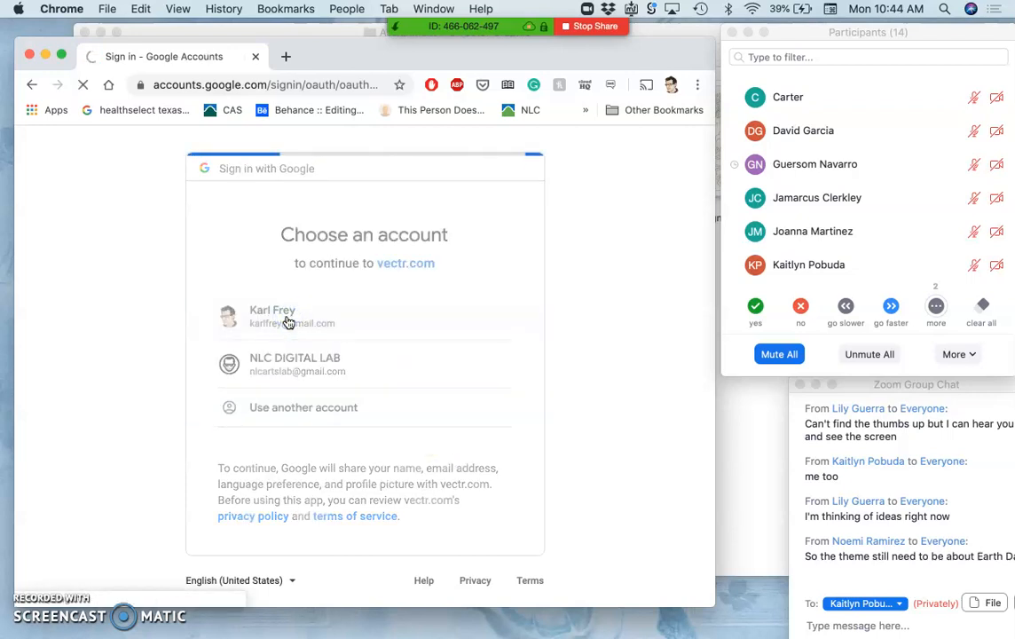
left_click(32, 85)
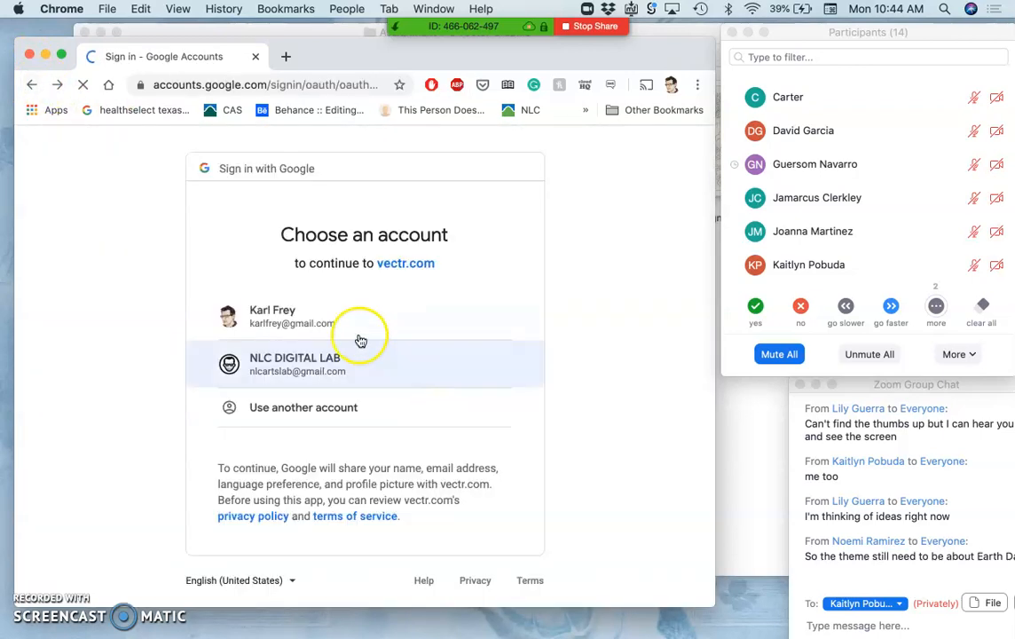
left_click(317, 366)
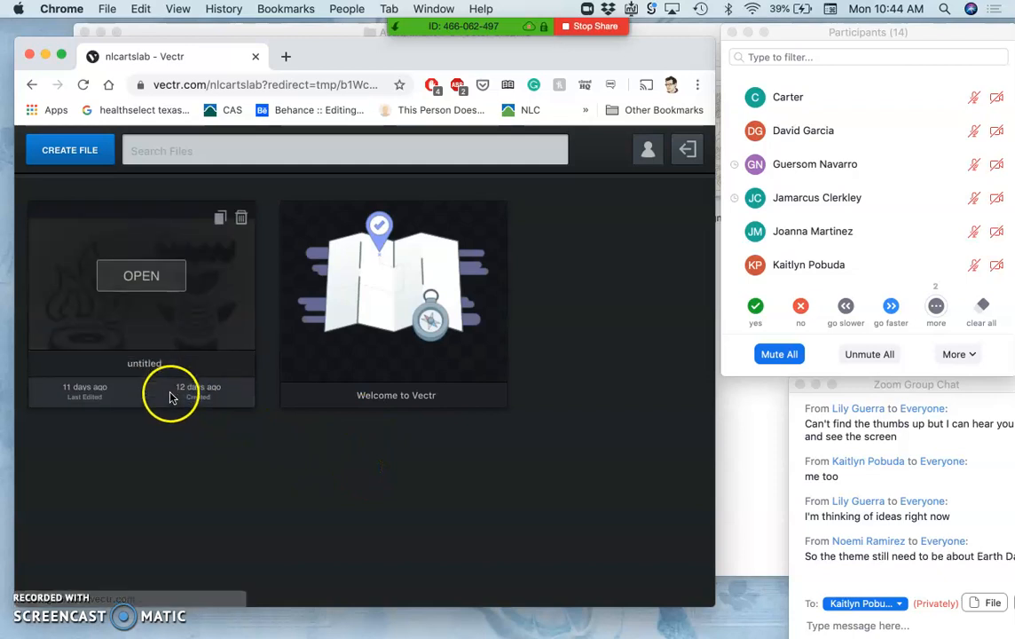
Step: Review the account's profile editing form and close it without filling in any details
mouse_move(149, 288)
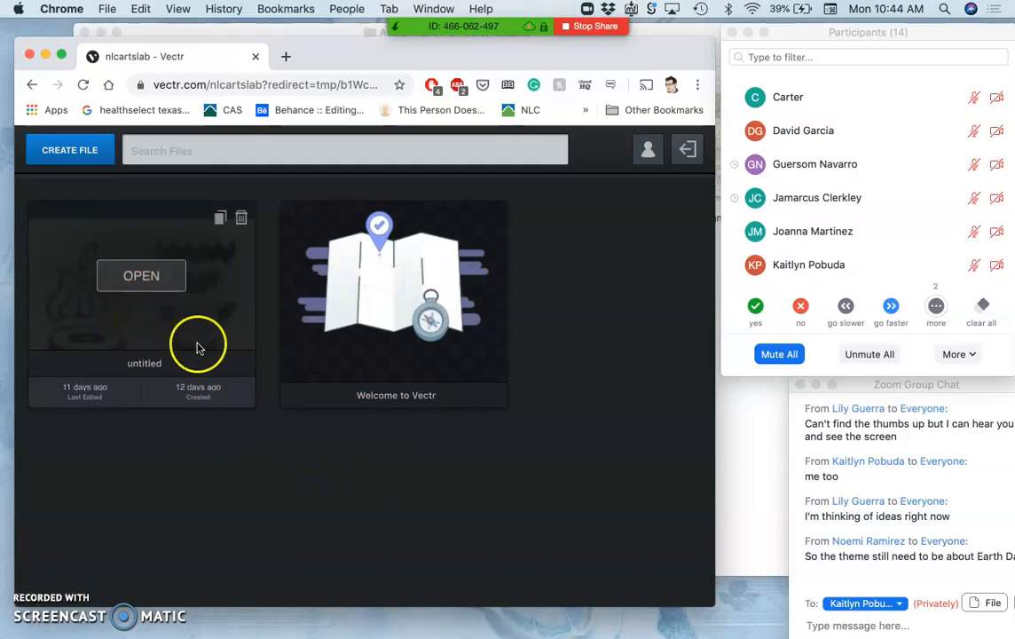
left_click(651, 156)
left_click(658, 331)
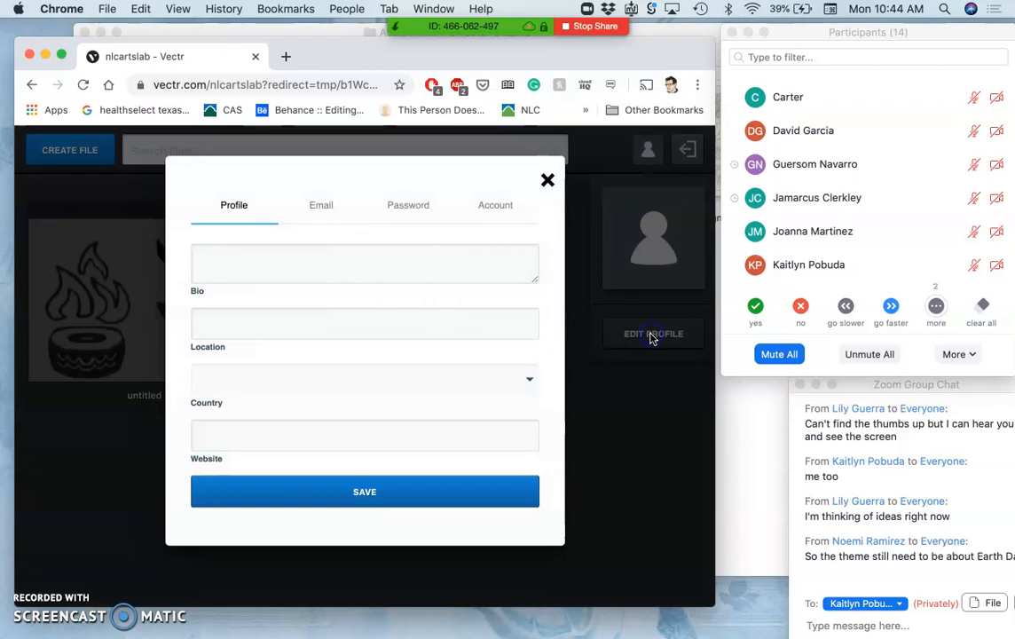
left_click(496, 277)
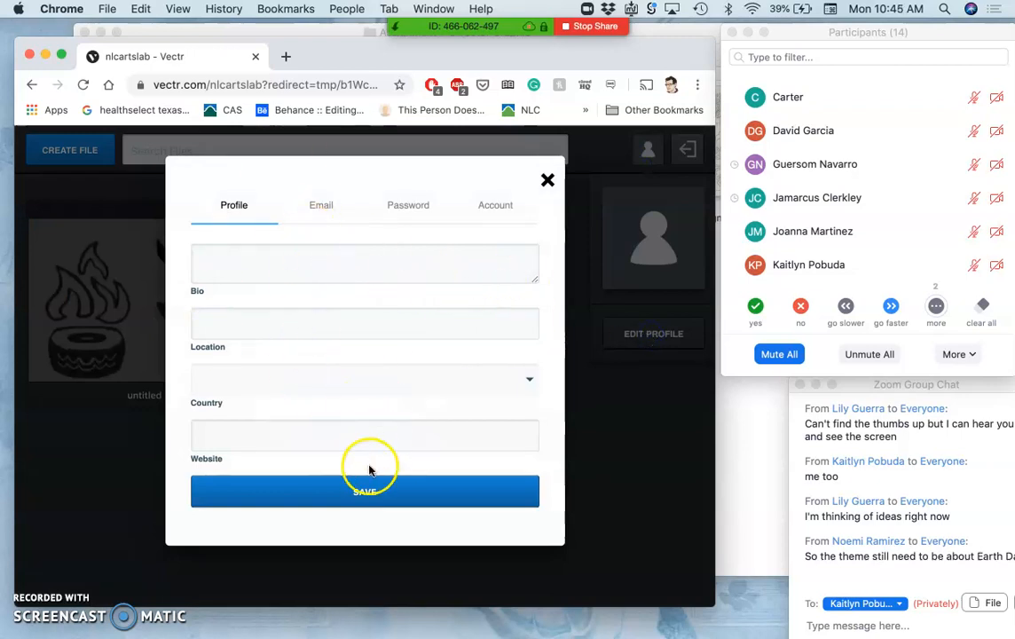
left_click(360, 495)
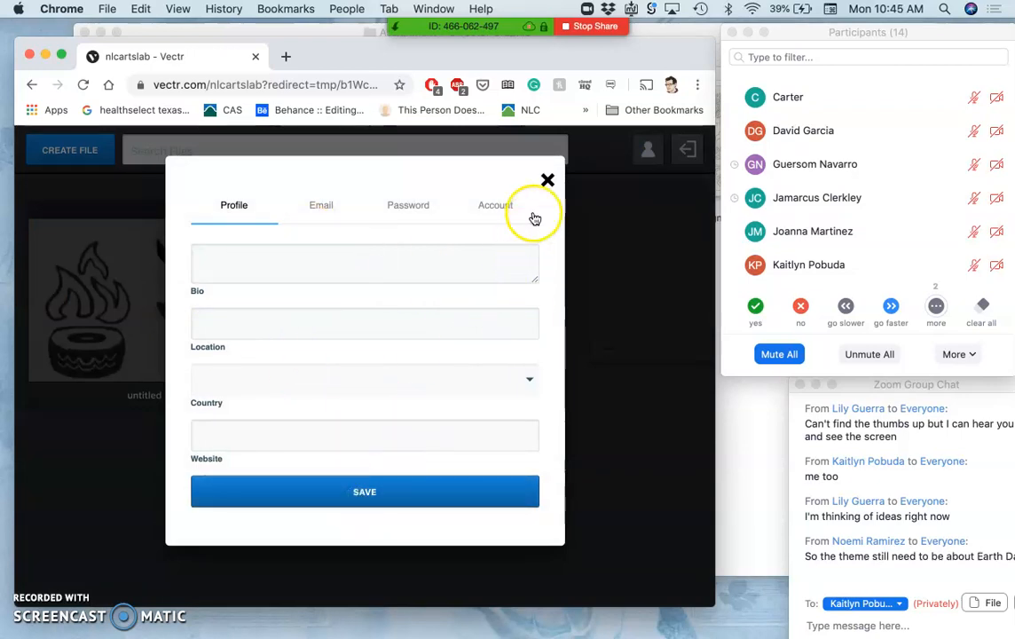
left_click(546, 184)
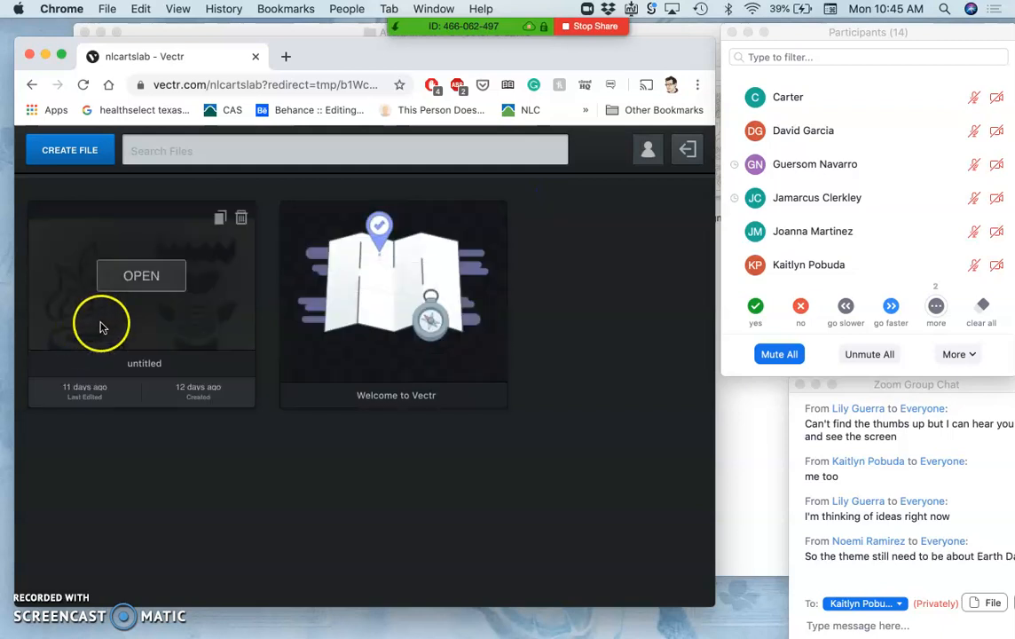
Step: Open the saved untitled file containing the logo sketches and enlarge the browser window around it
left_click(138, 277)
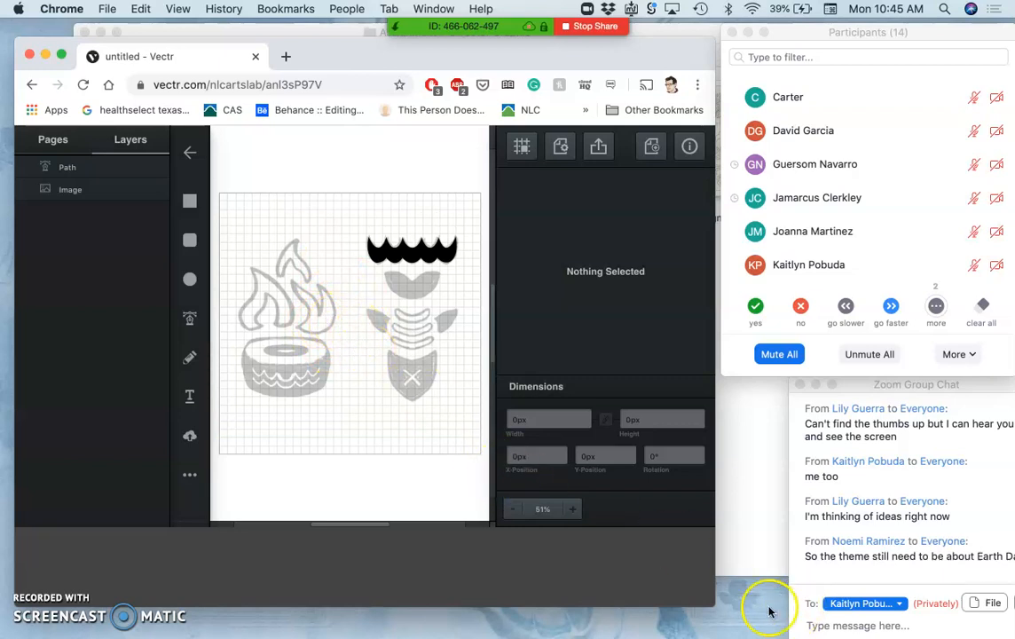
left_click_drag(721, 601, 772, 630)
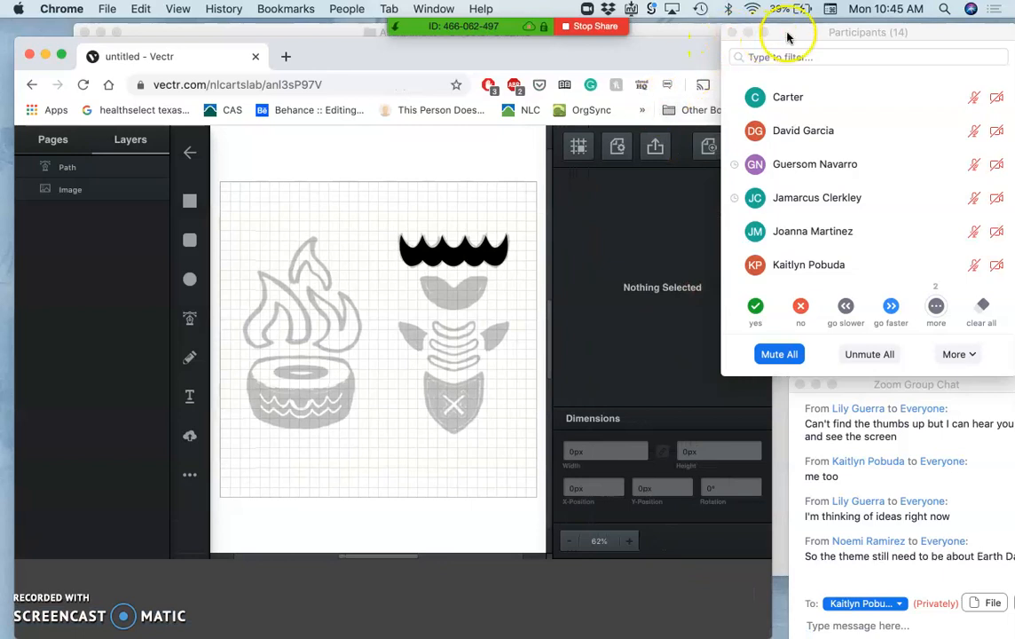
Step: Clear the Zoom Participants and chat windows away from the drawing and widen the browser window
left_click_drag(787, 37, 850, 31)
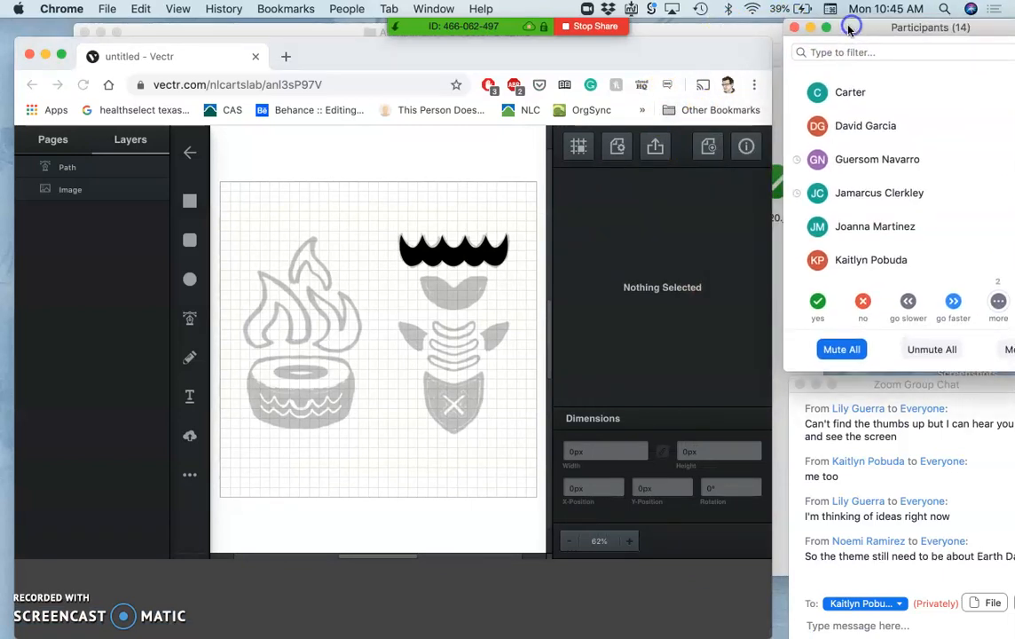
left_click(794, 29)
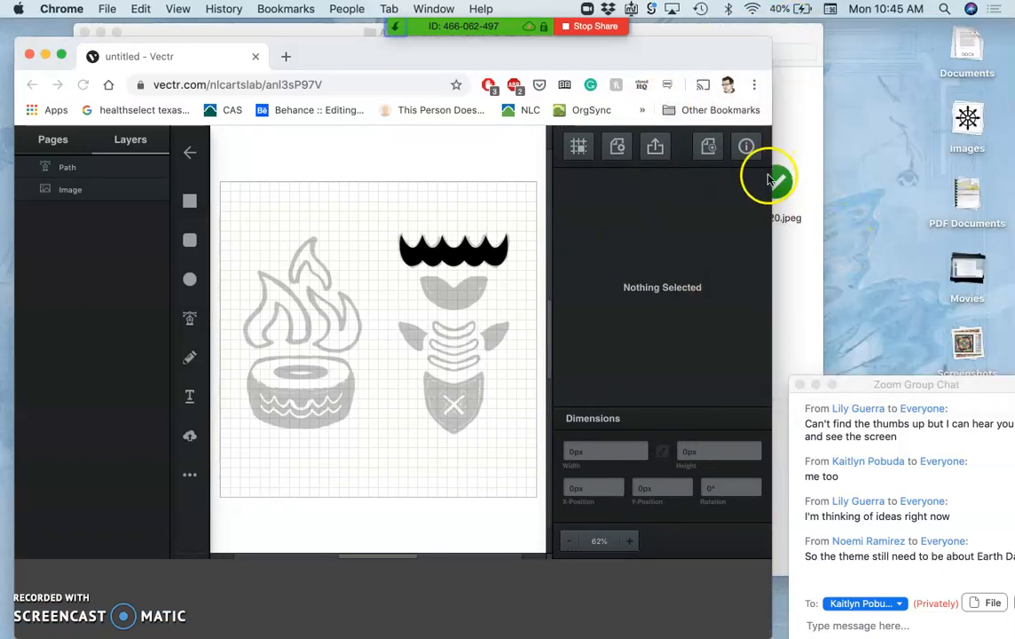
left_click_drag(772, 174, 816, 174)
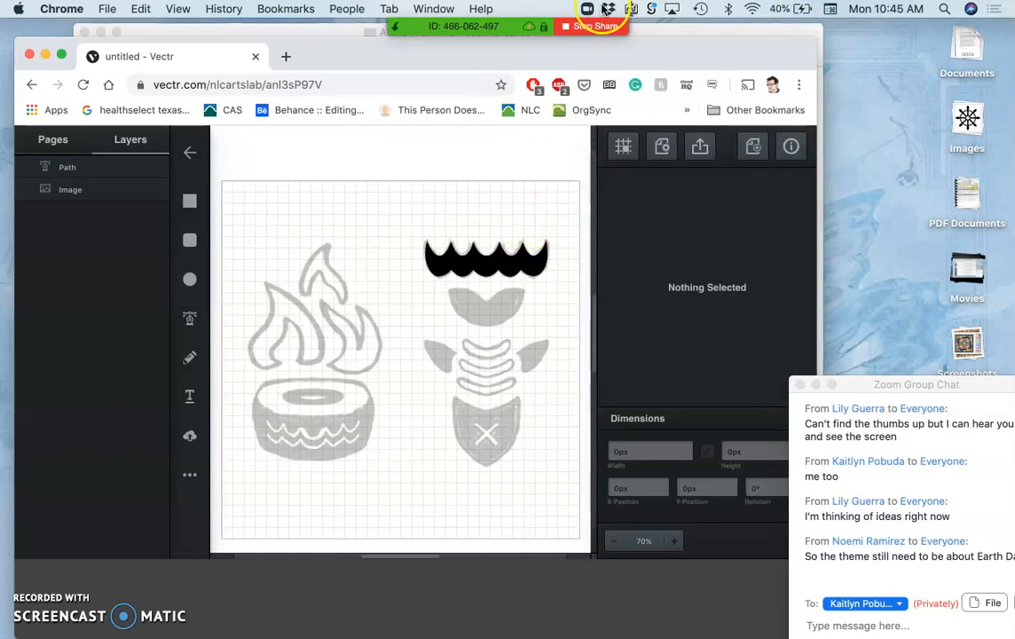
left_click_drag(652, 47, 641, 46)
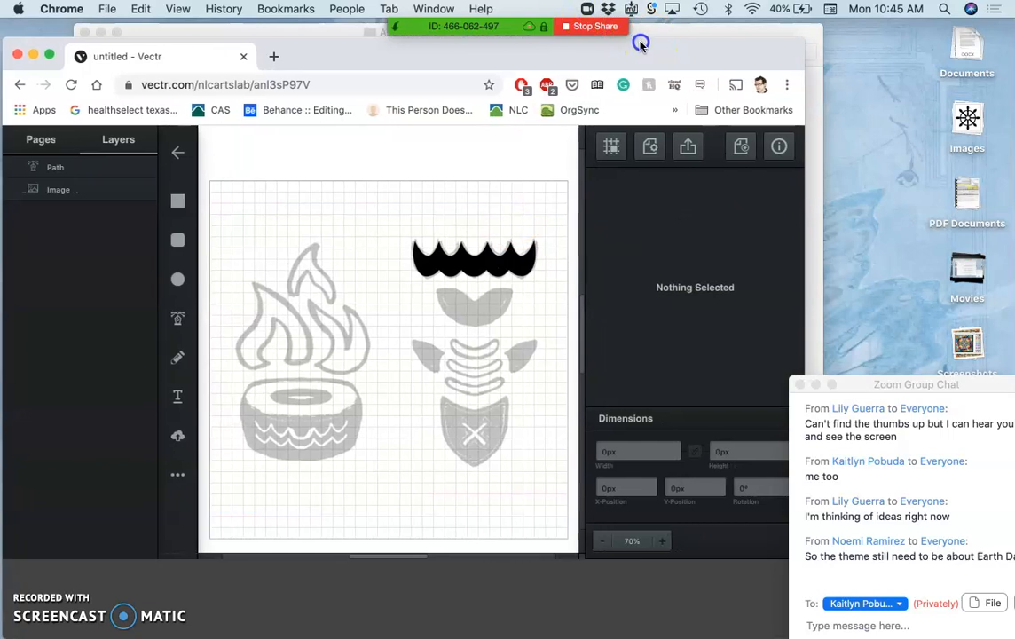
left_click_drag(850, 385, 983, 439)
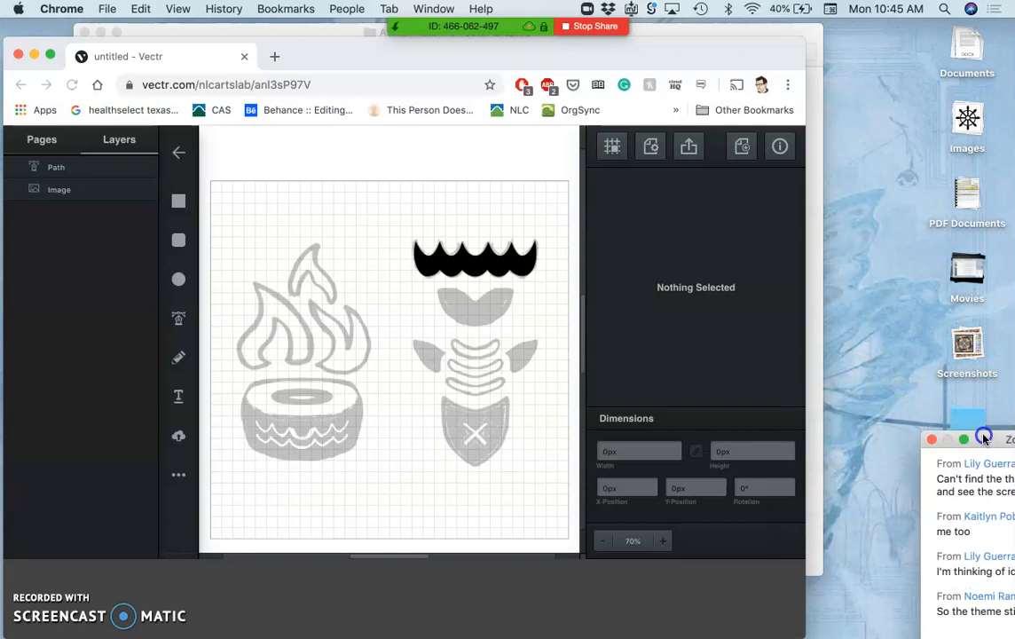
left_click(802, 295)
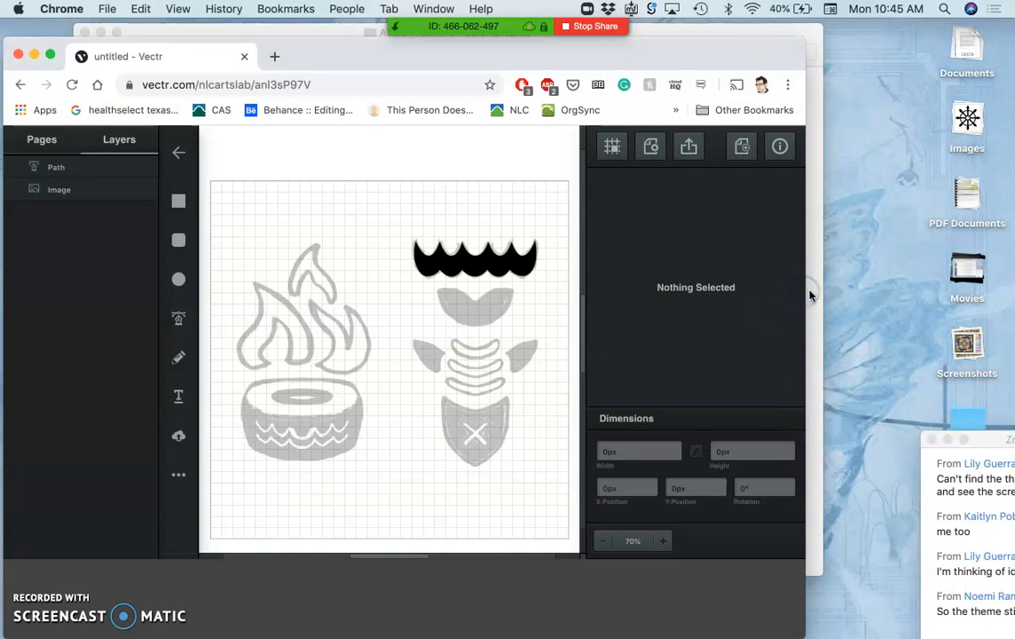
Step: Widen the browser window across the screen to enlarge the workspace around the logo sketches
left_click_drag(805, 292, 1014, 292)
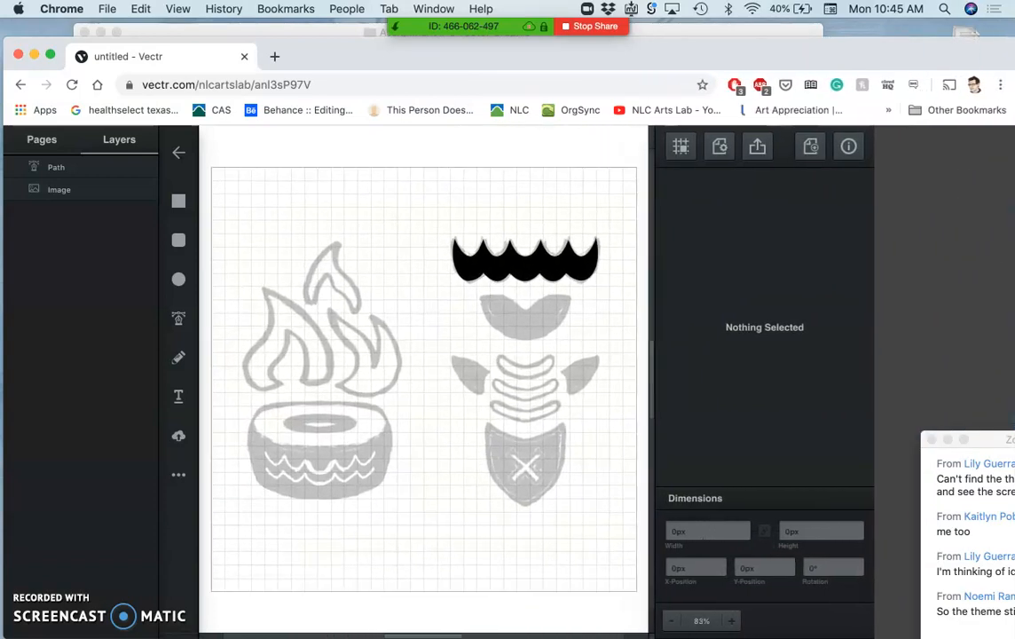
scroll(595, 330, "down", 5)
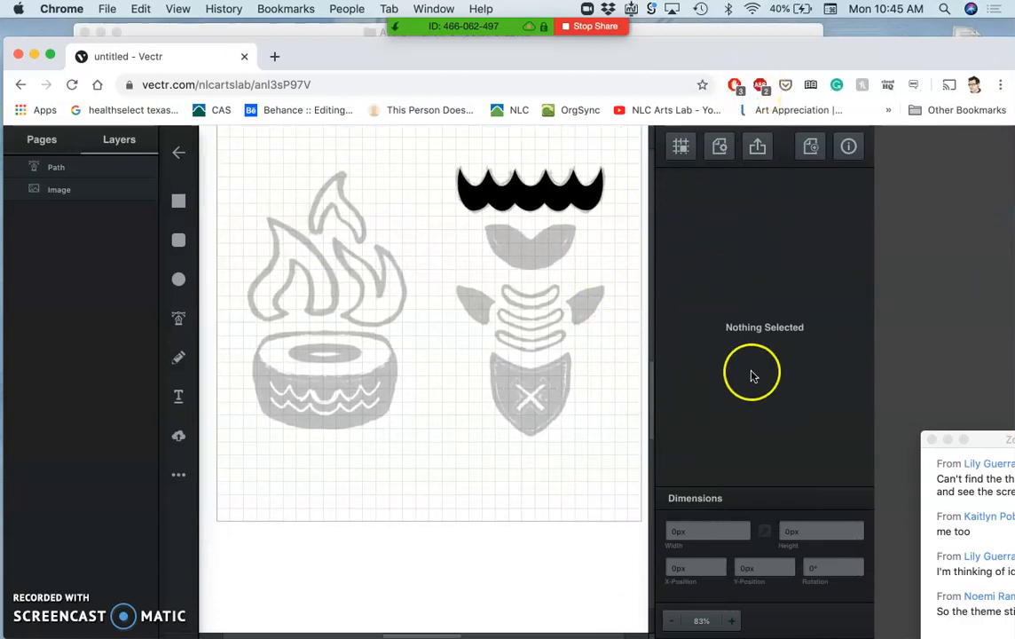
scroll(513, 258, "up", 8)
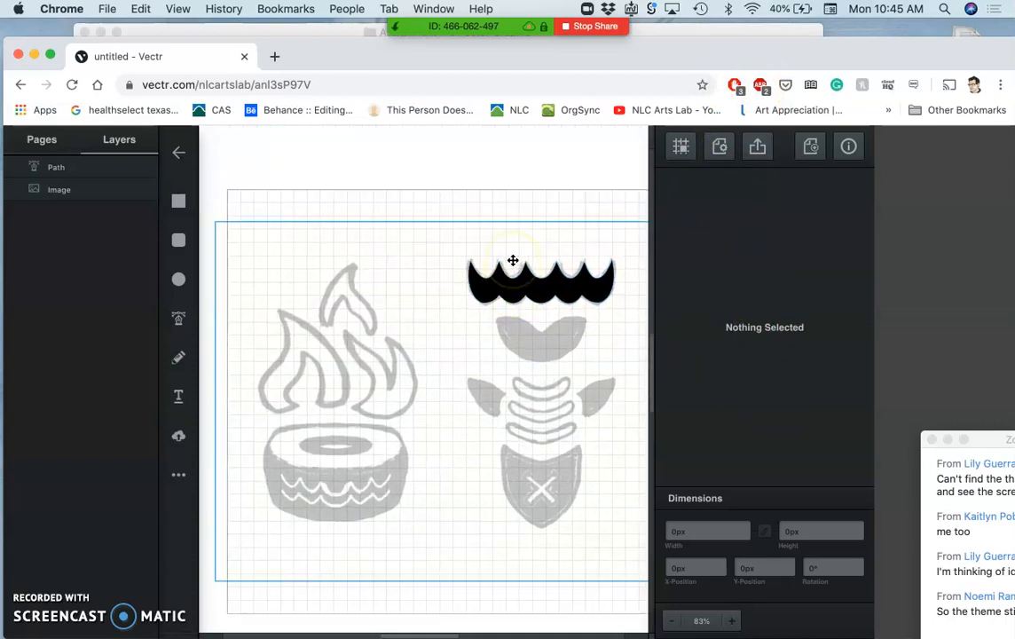
scroll(513, 260, "down", 5)
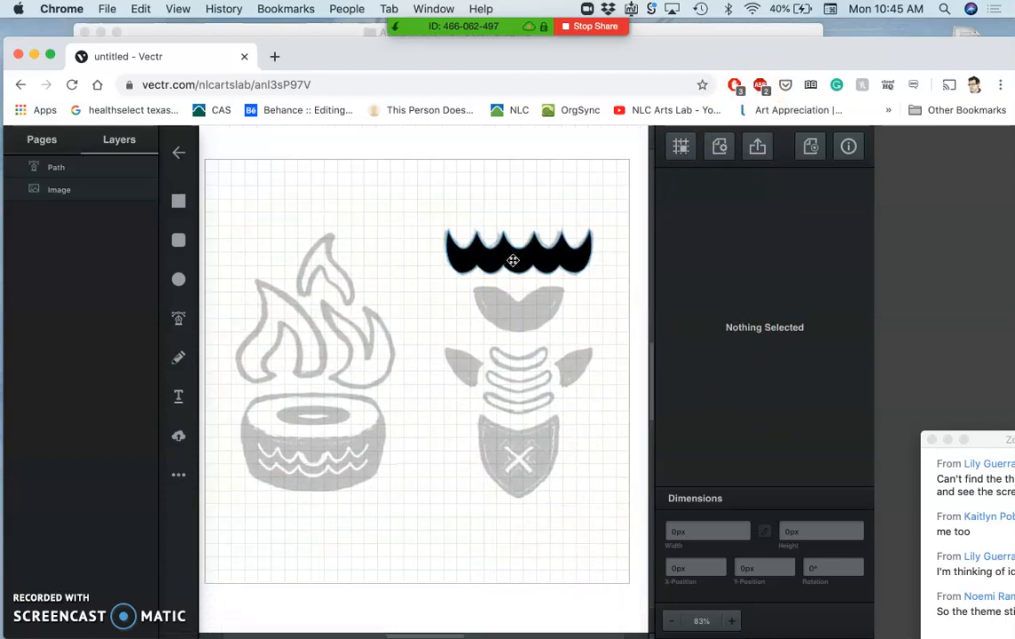
left_click(523, 252)
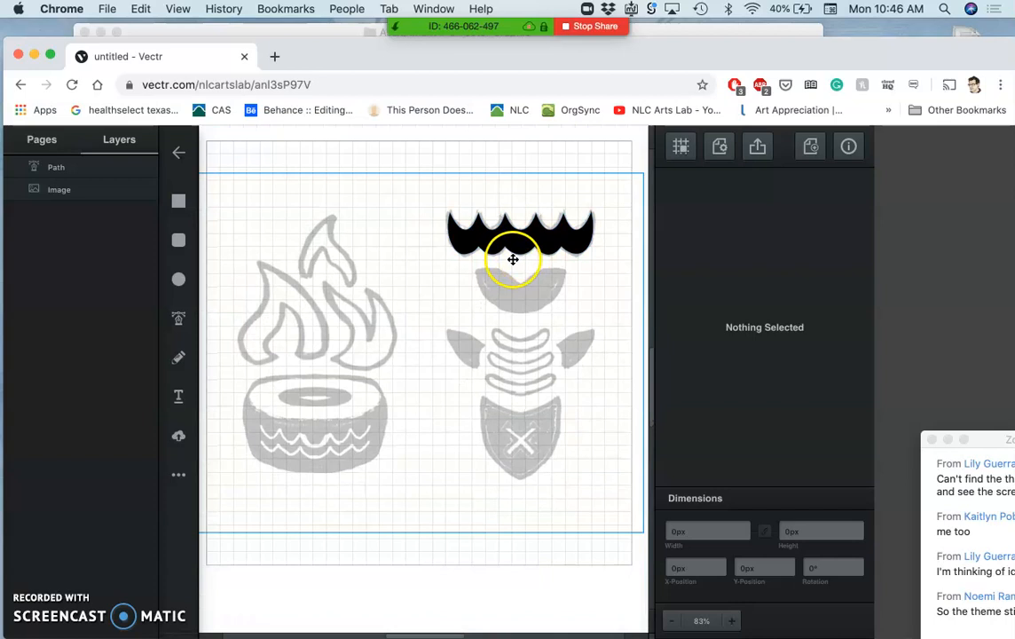
Step: Hide the black wave's Path layer, and turn the sketch Image layer off and back on
left_click(52, 172)
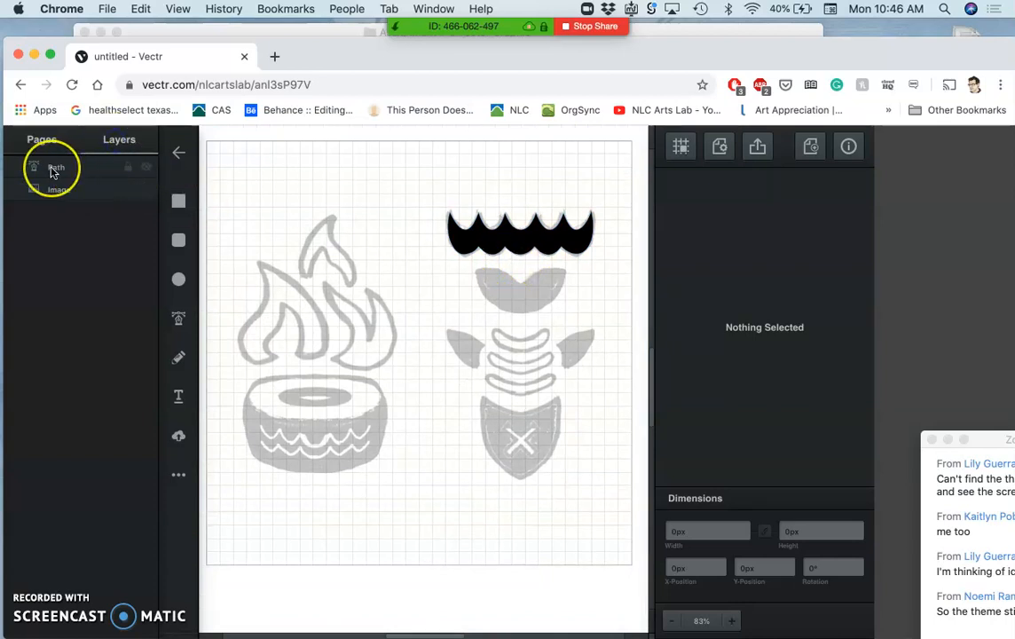
left_click(146, 169)
left_click(146, 170)
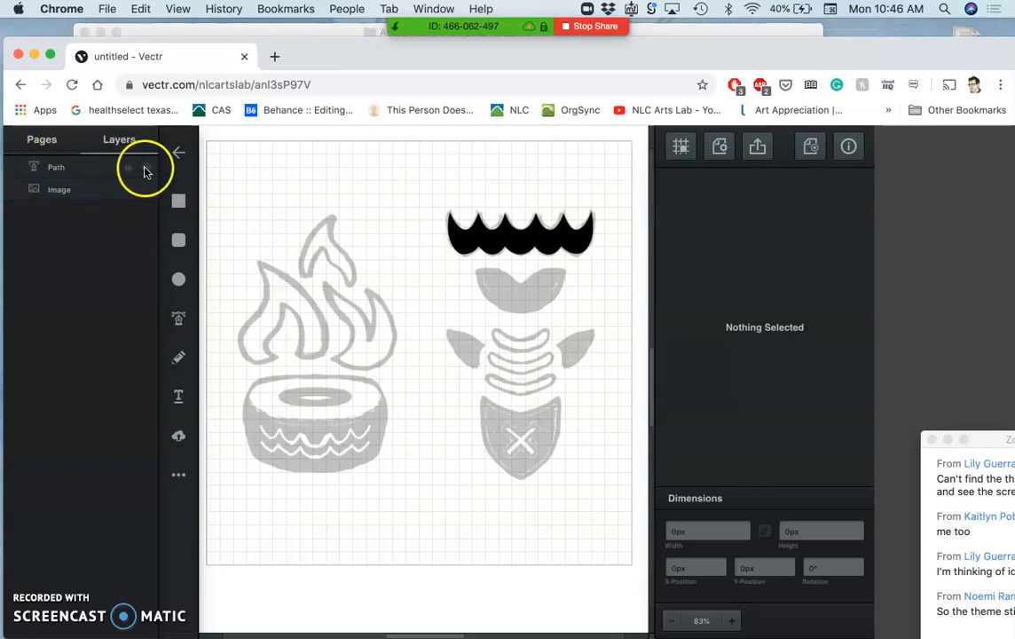
left_click(146, 170)
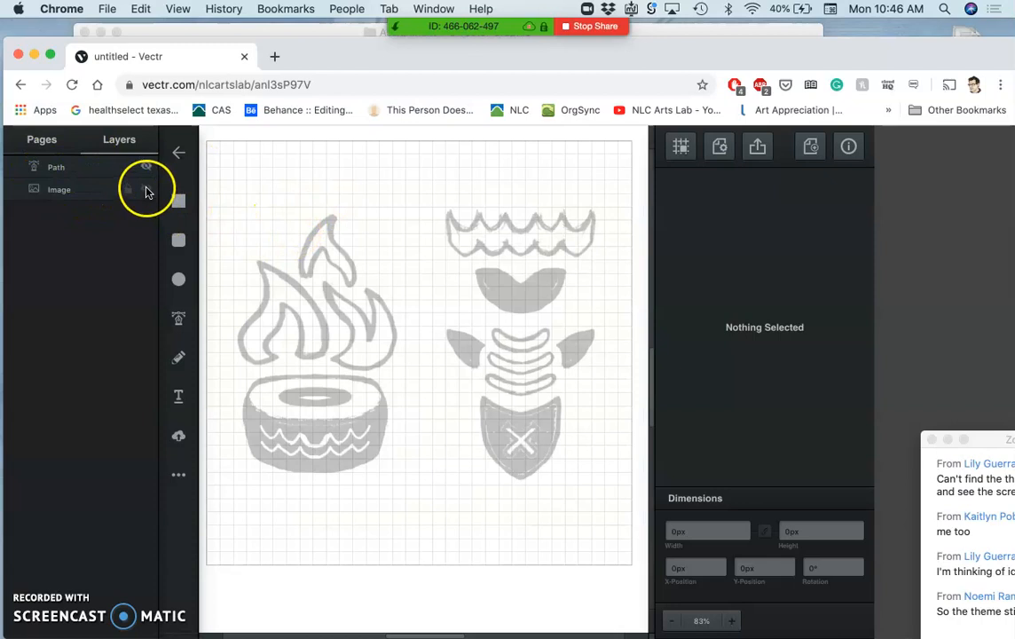
left_click(147, 190)
left_click(147, 189)
left_click(458, 359)
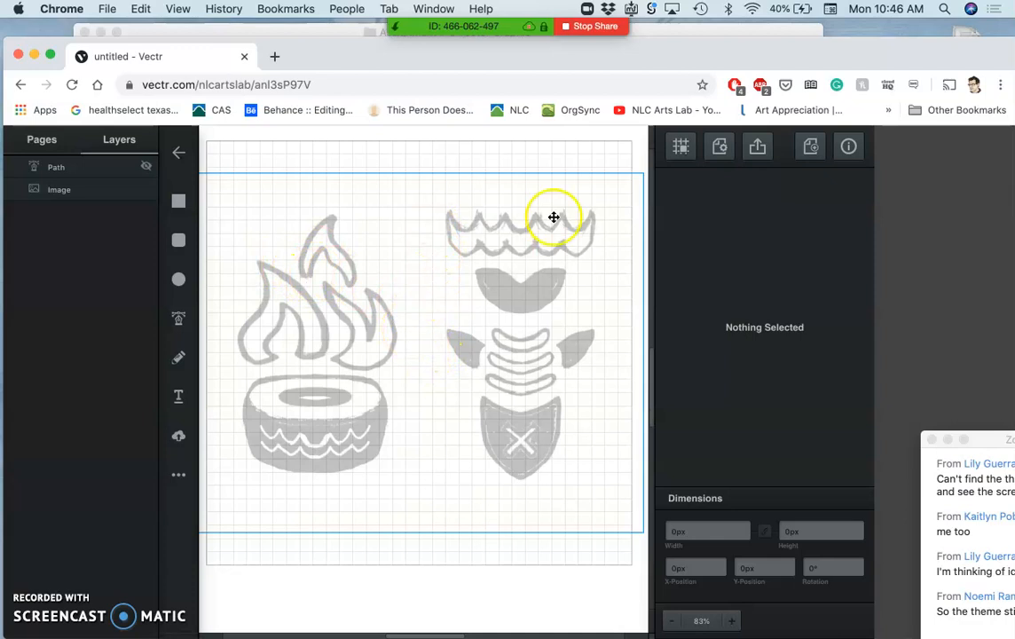
Step: Turn the canvas grid off with the None option and restore it with the Grid option
left_click(677, 157)
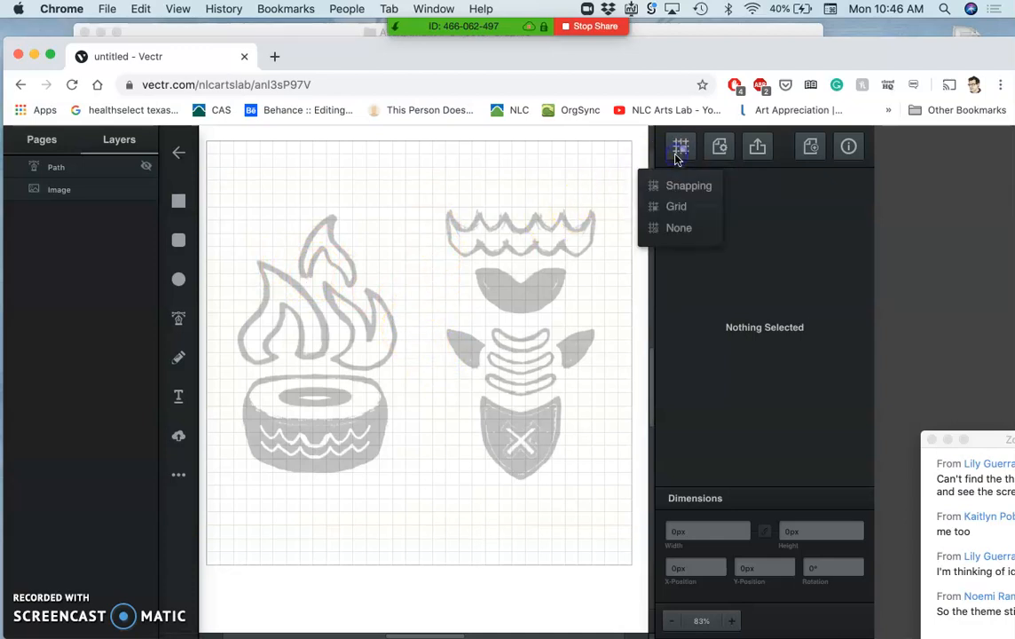
left_click(666, 206)
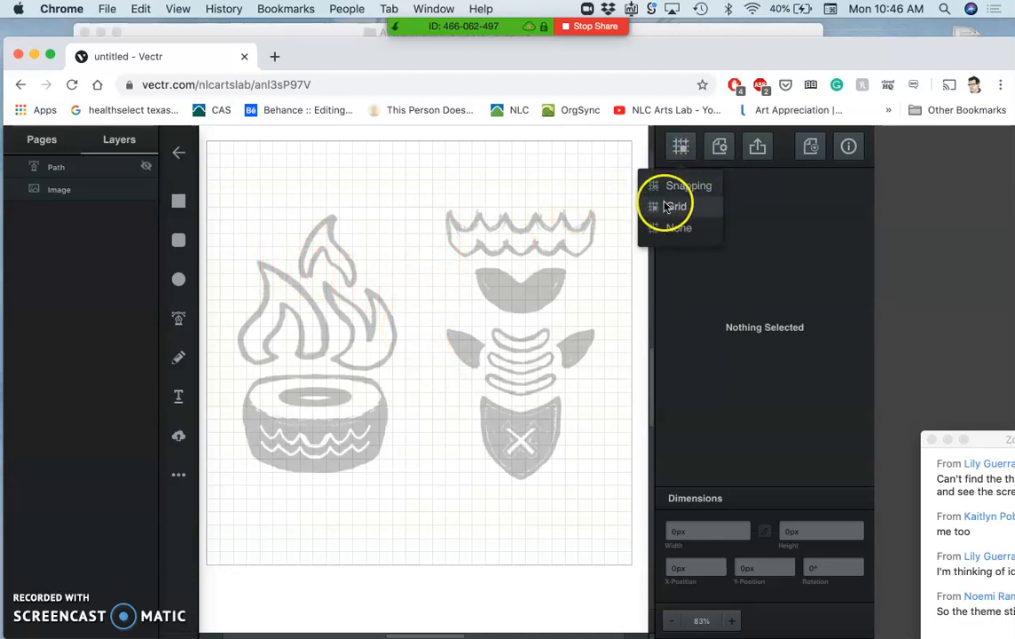
left_click(677, 157)
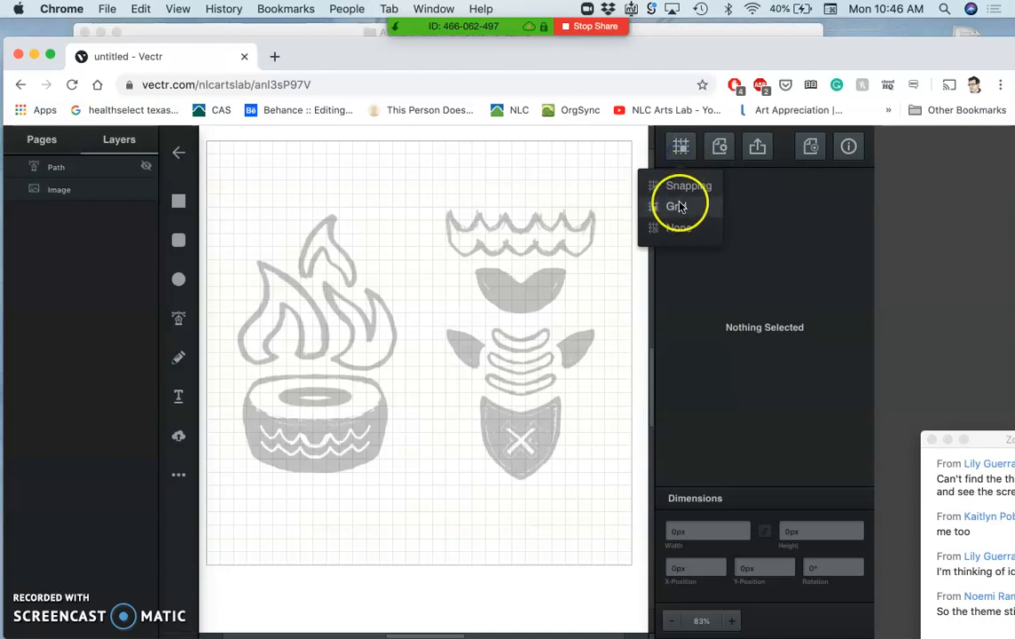
left_click(674, 229)
left_click(679, 148)
left_click(679, 227)
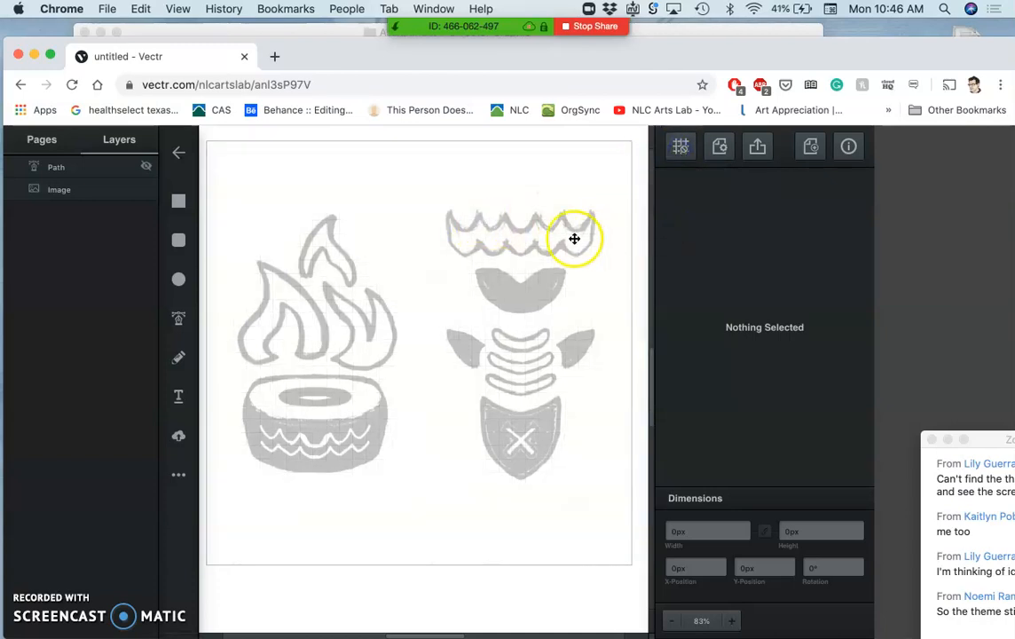
left_click(680, 157)
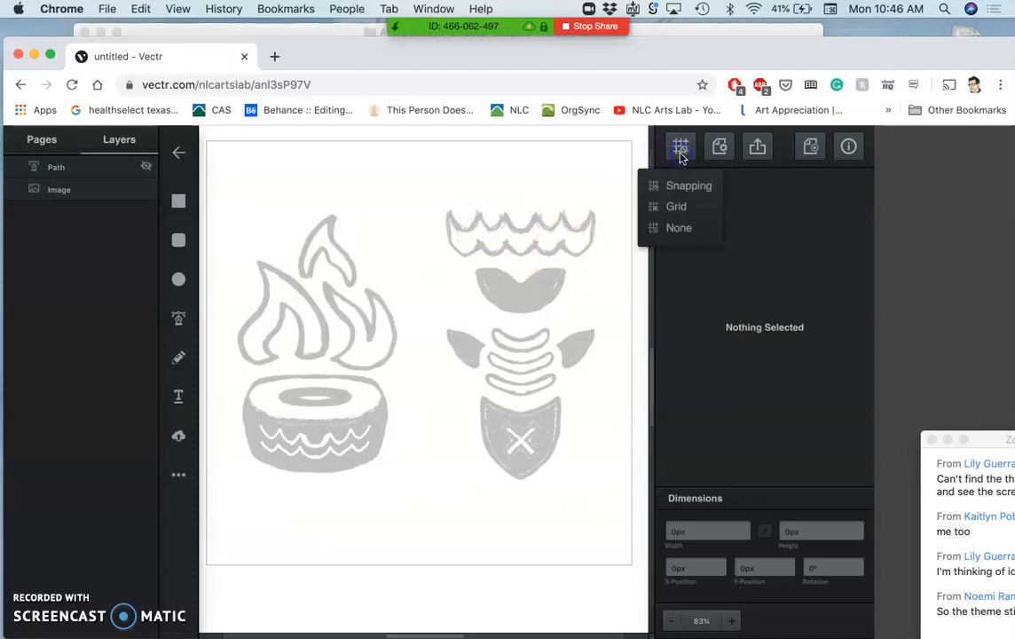
left_click(679, 207)
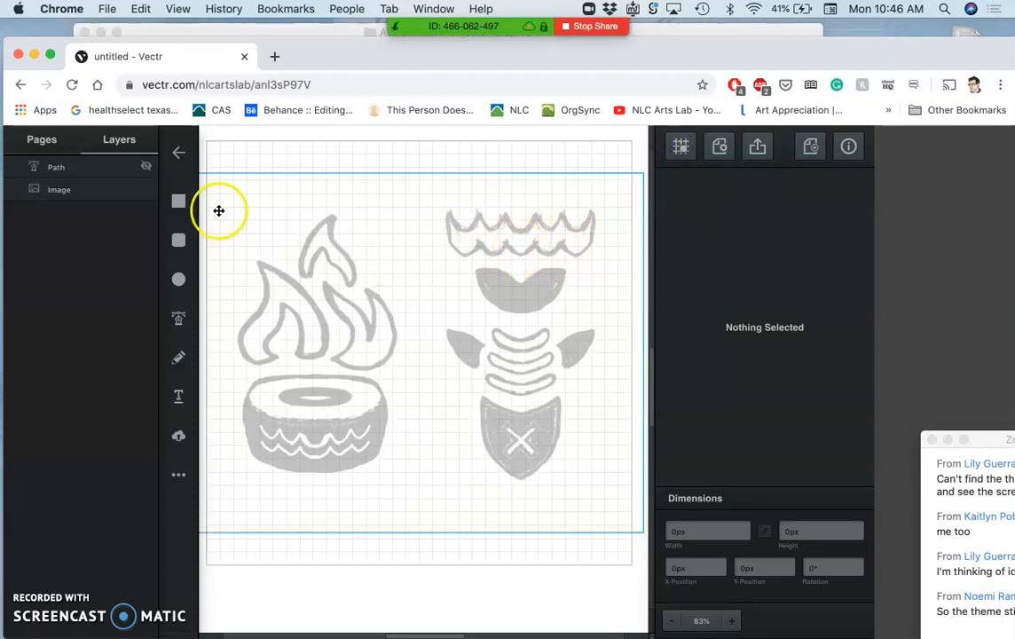
Step: Lock the black wave's Path layer and make it visible over the sketch
left_click(70, 171)
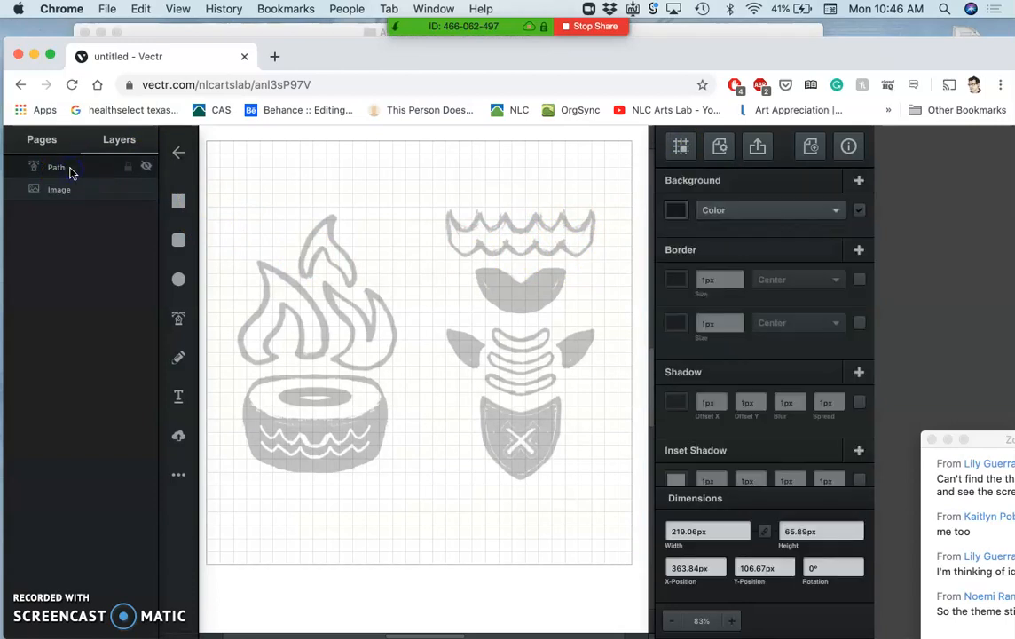
left_click(146, 169)
left_click(147, 171)
left_click(146, 170)
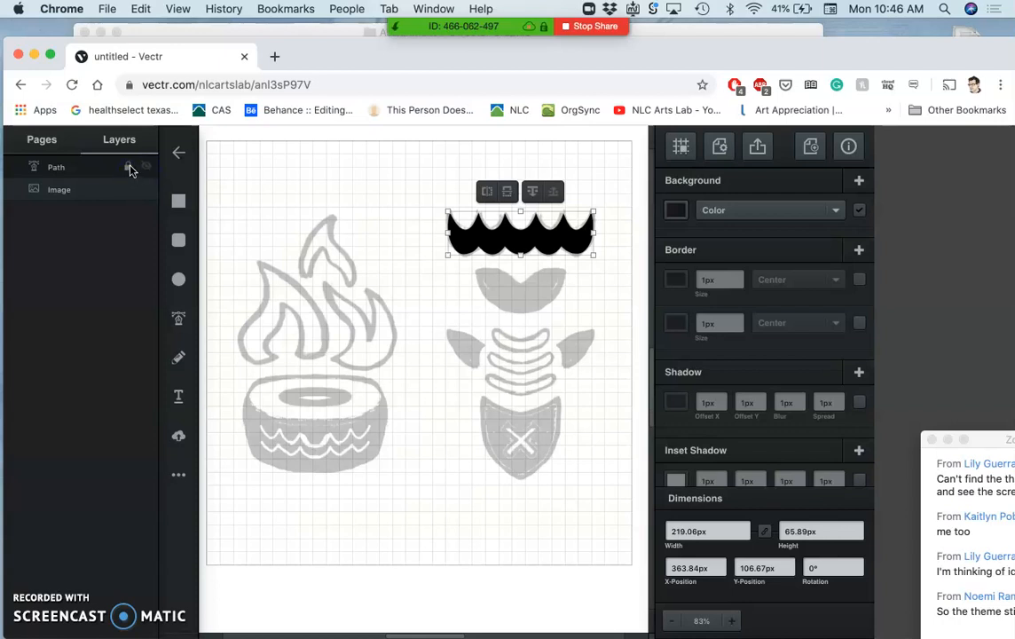
left_click(147, 169)
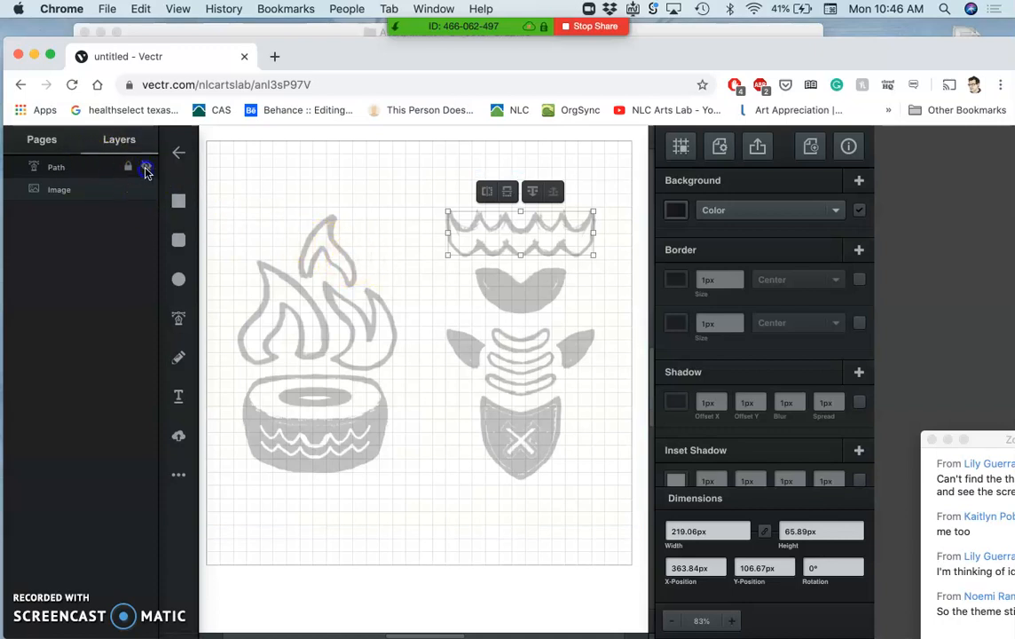
left_click(146, 171)
left_click_drag(528, 288, 533, 253)
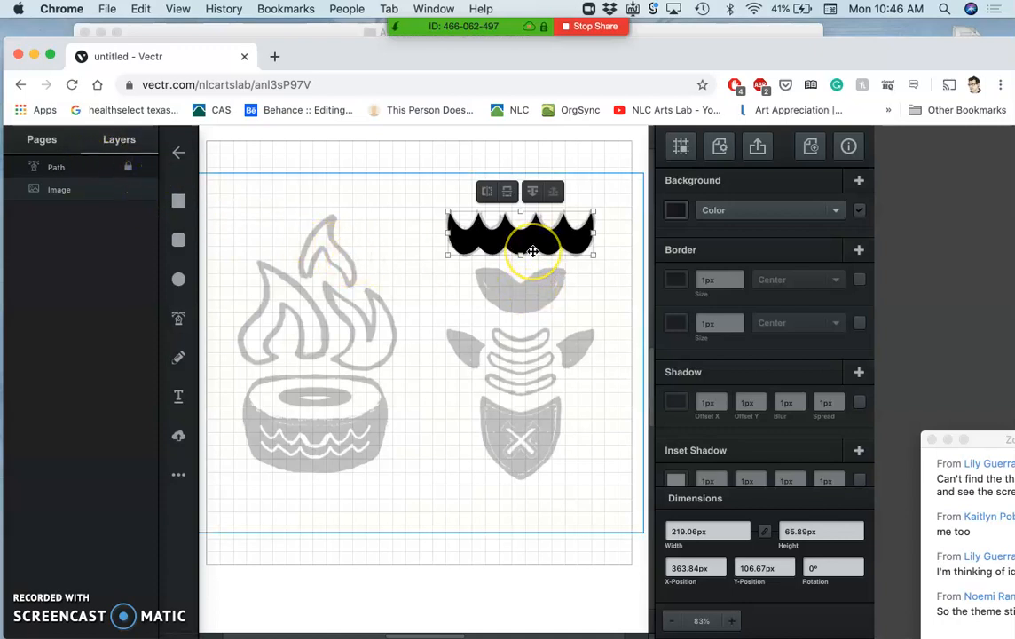
Step: Examine the black wave's edges against the sketch at 1200% zoom, cancelling the accidental attempt to leave the page
scroll(533, 252, "up", 5)
scroll(532, 251, "up", 6)
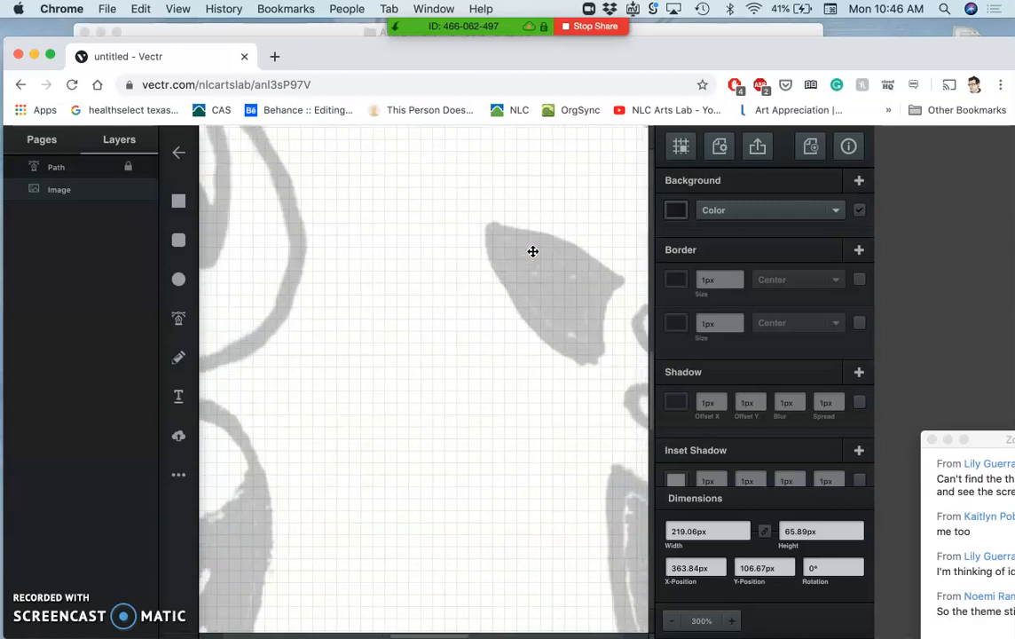
scroll(533, 251, "up", 5)
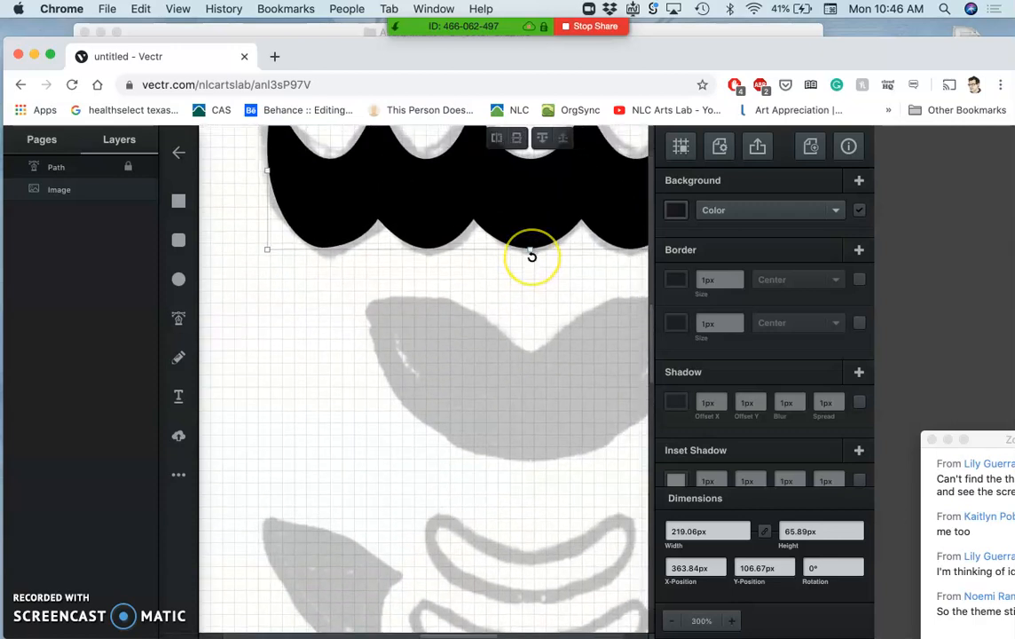
scroll(533, 256, "up", 5)
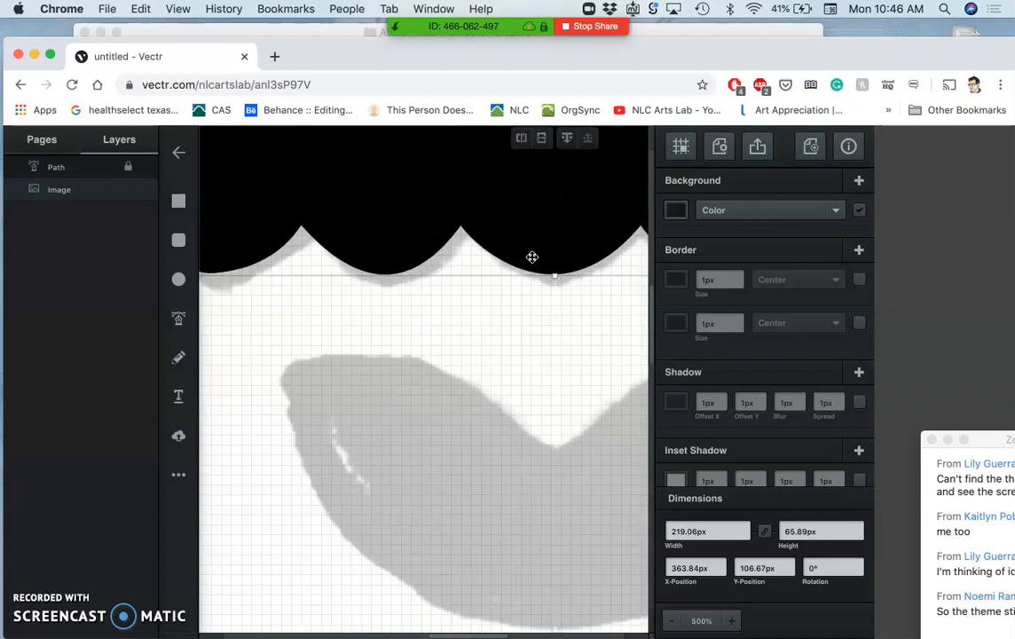
scroll(532, 257, "up", 4)
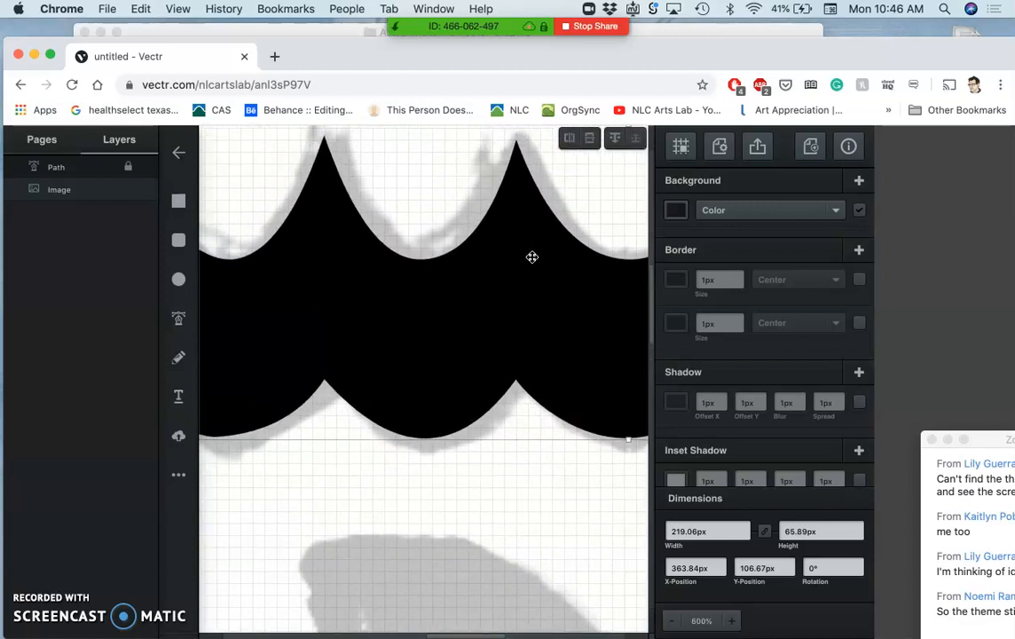
key("super+plus")
scroll(400, 275, "up", 5)
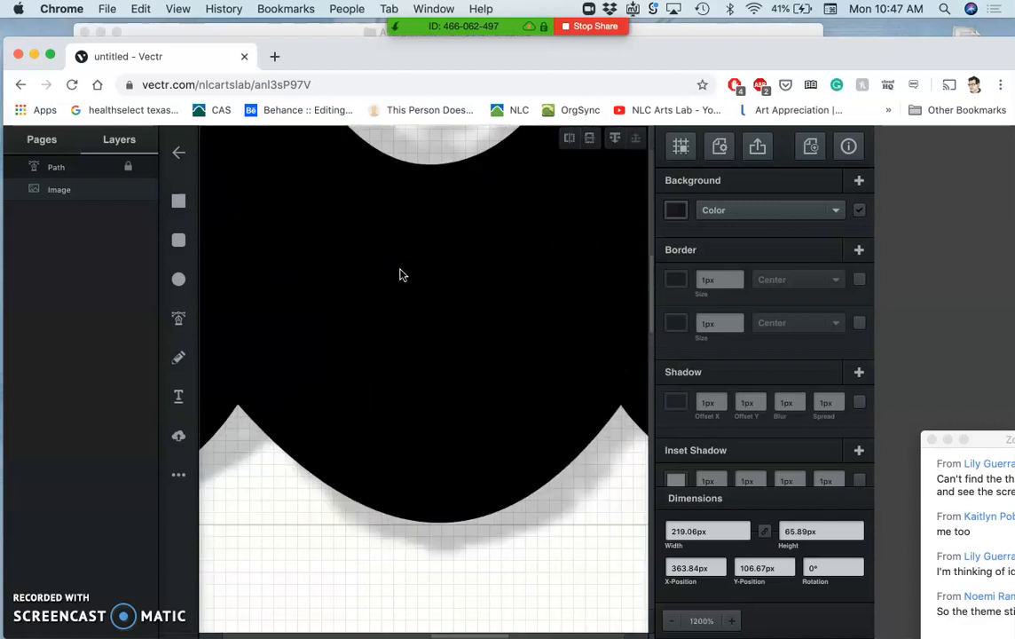
scroll(399, 275, "left", 6)
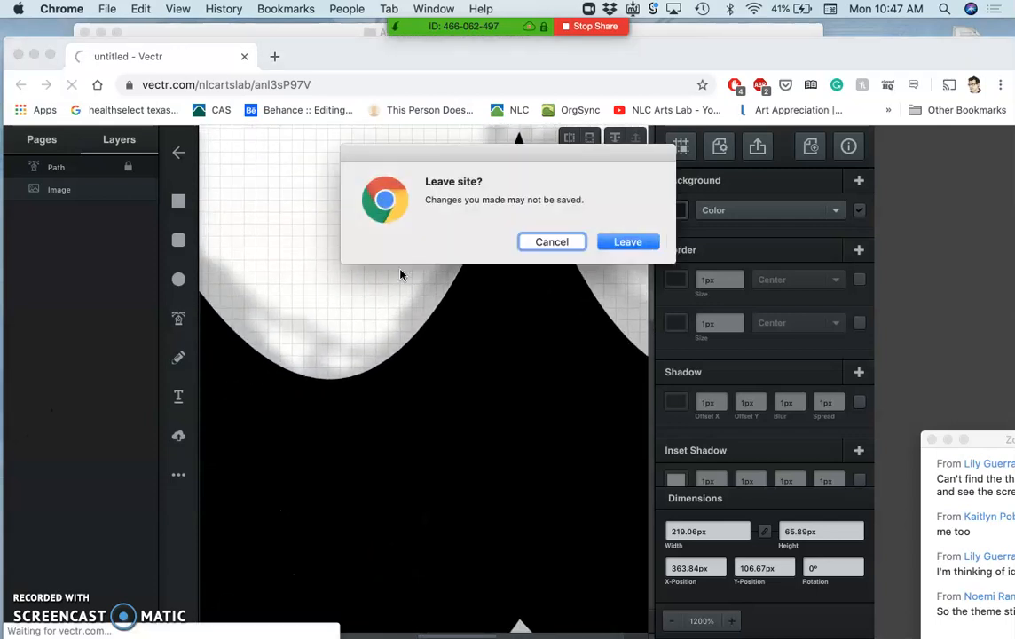
left_click(571, 248)
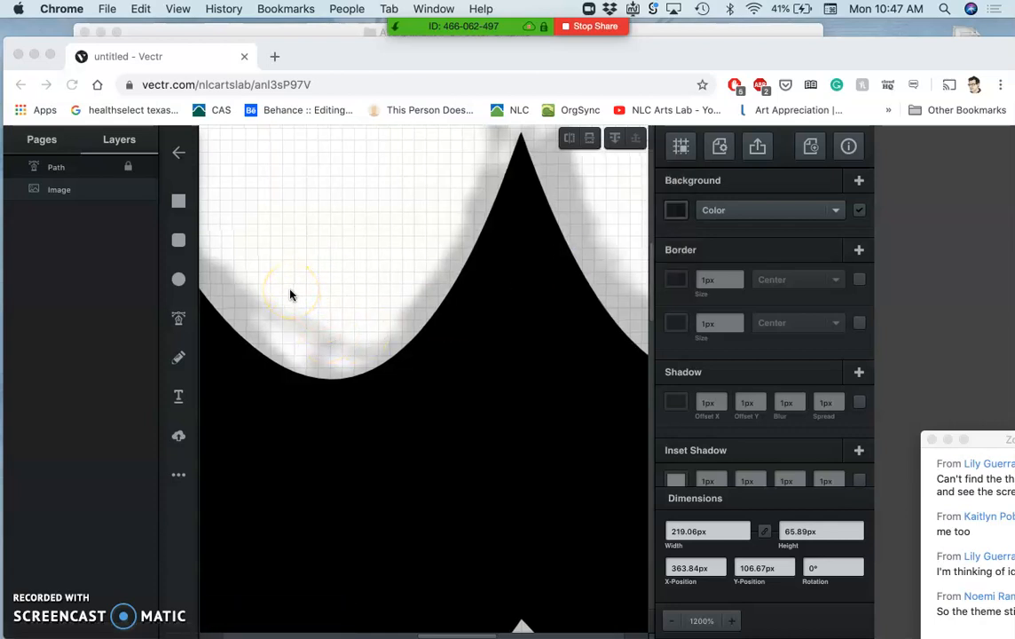
left_click(267, 282)
scroll(298, 364, "left", 5)
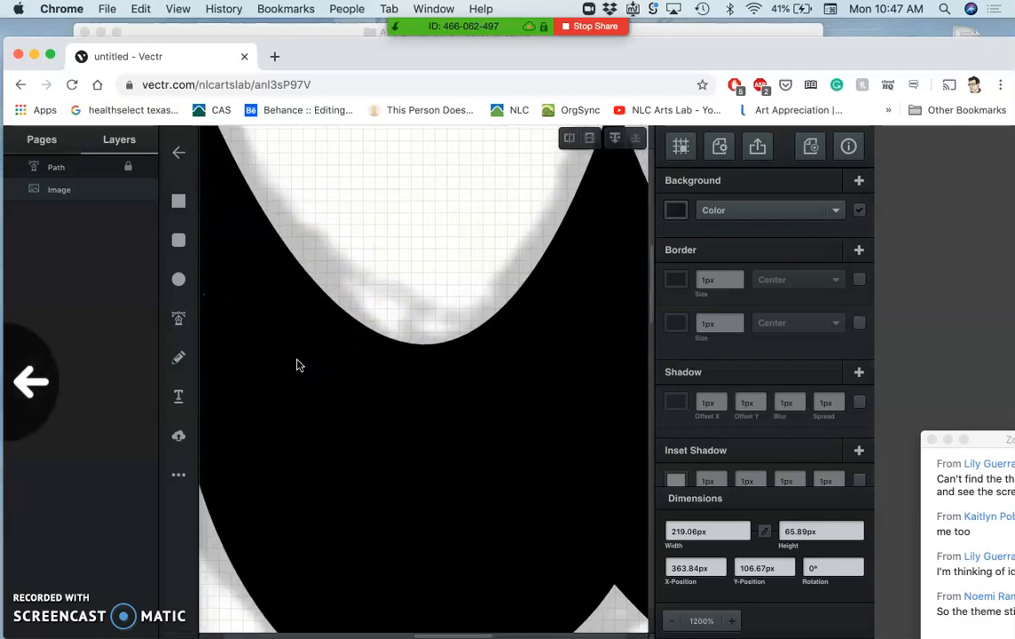
scroll(298, 364, "right", 2)
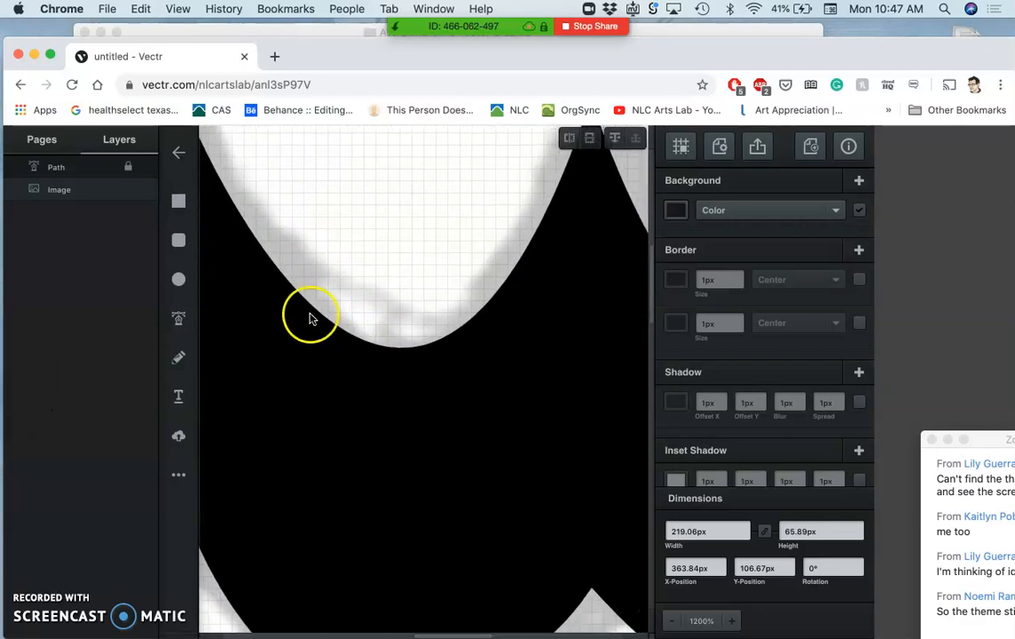
Step: Flip the selected black wave horizontally and hide its Path layer
scroll(359, 286, "down", 5)
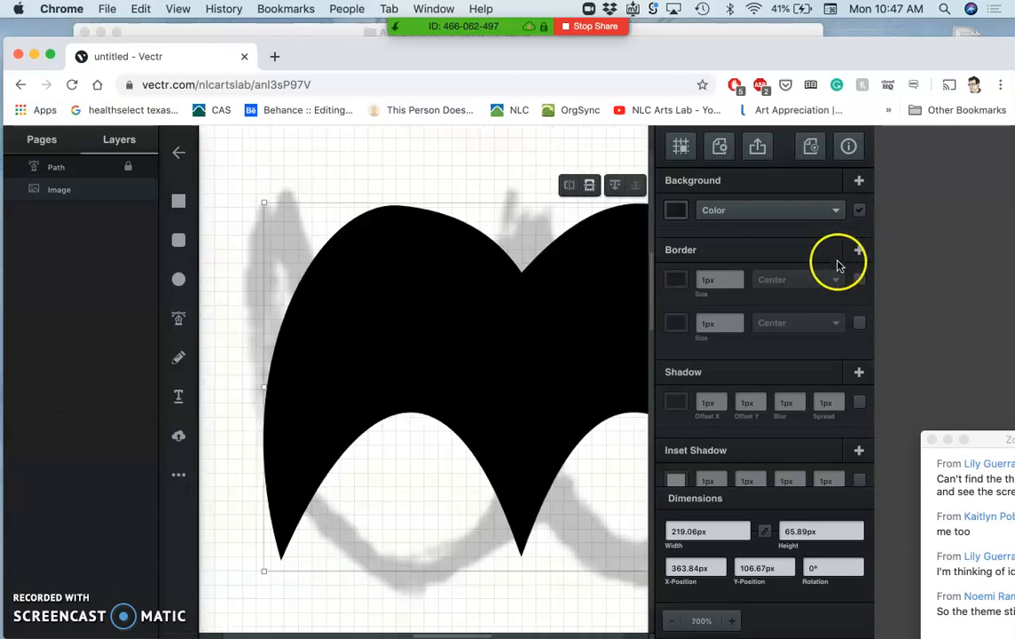
scroll(515, 311, "down", 6)
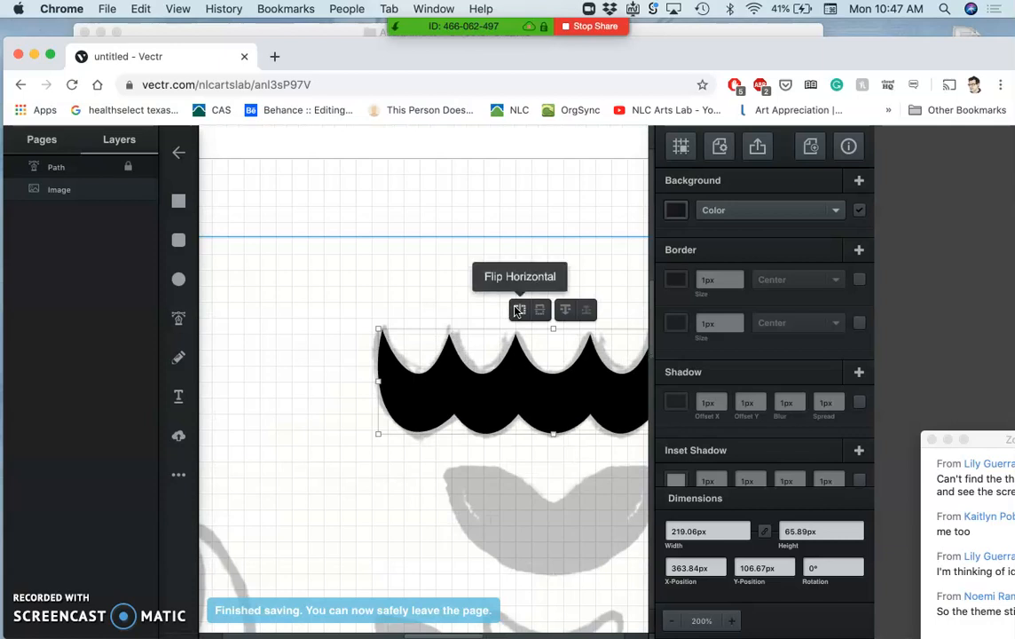
left_click(518, 310)
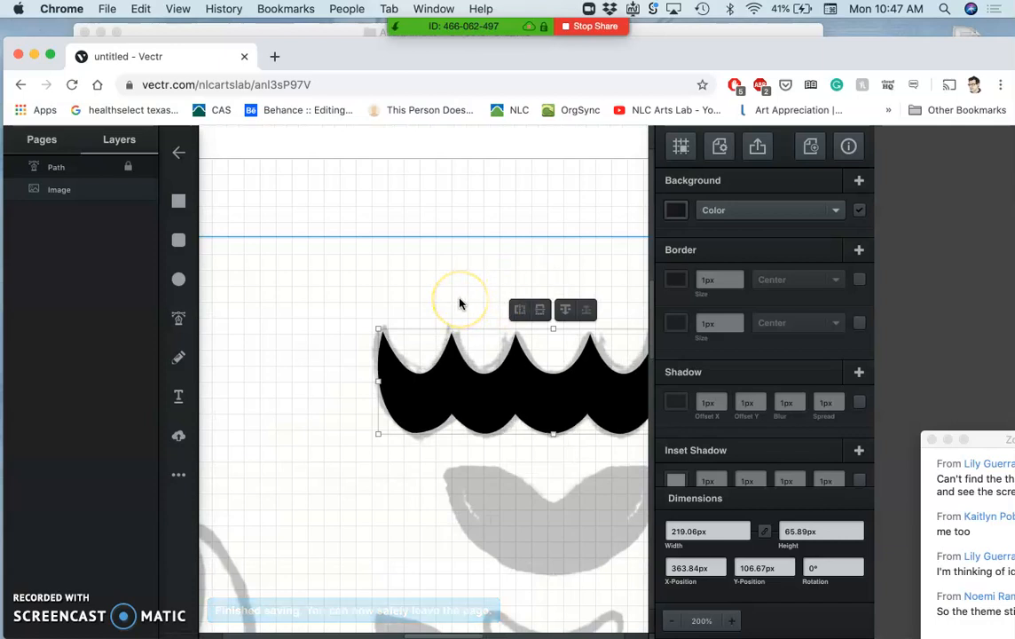
key("h")
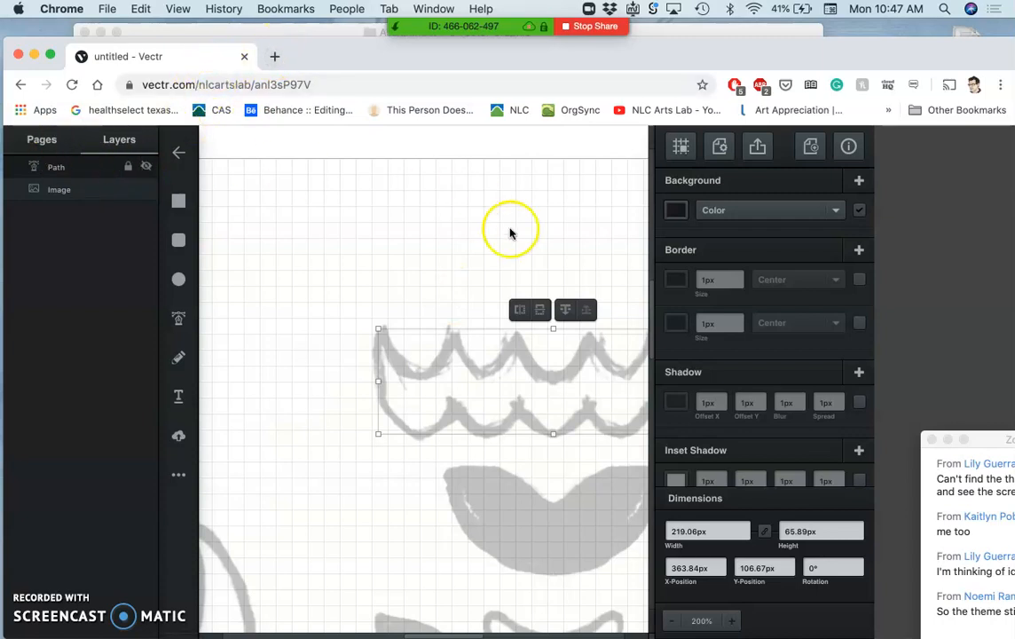
Step: Create a new blank file and open the list of help resources
left_click(810, 149)
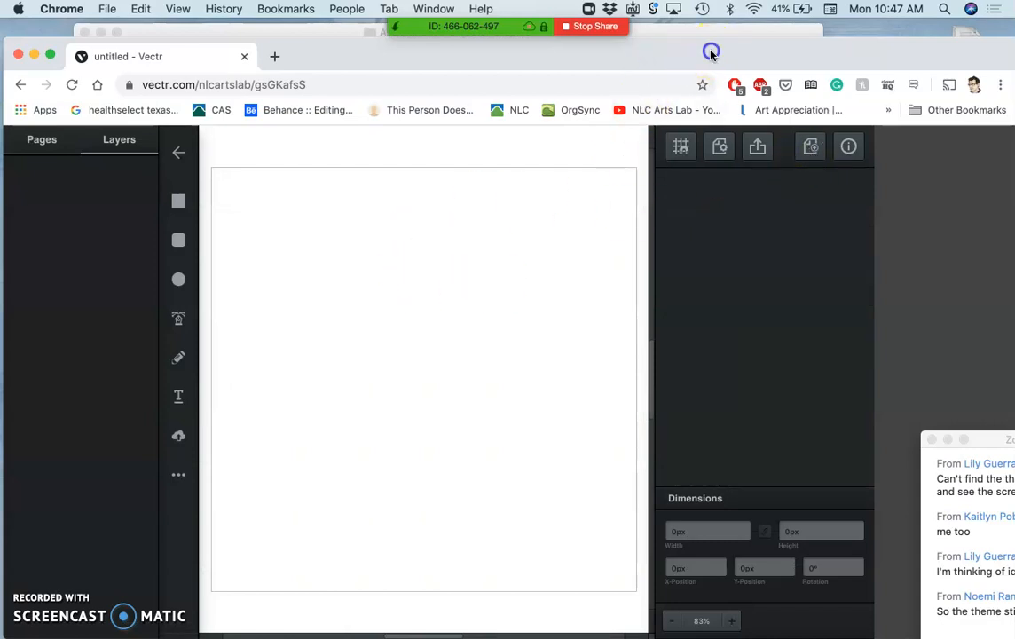
left_click_drag(711, 53, 719, 31)
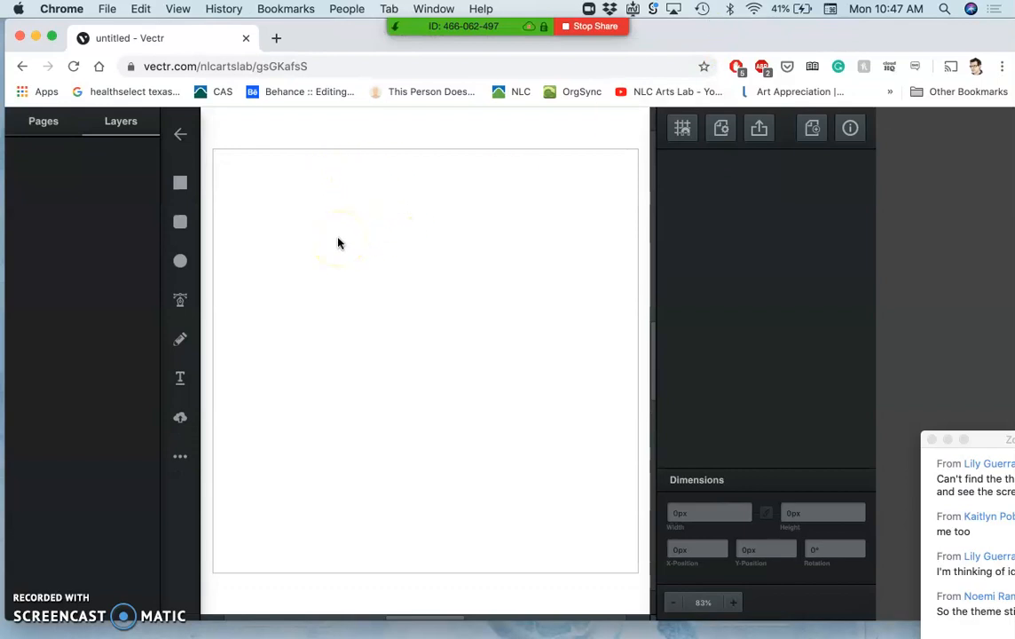
left_click(850, 132)
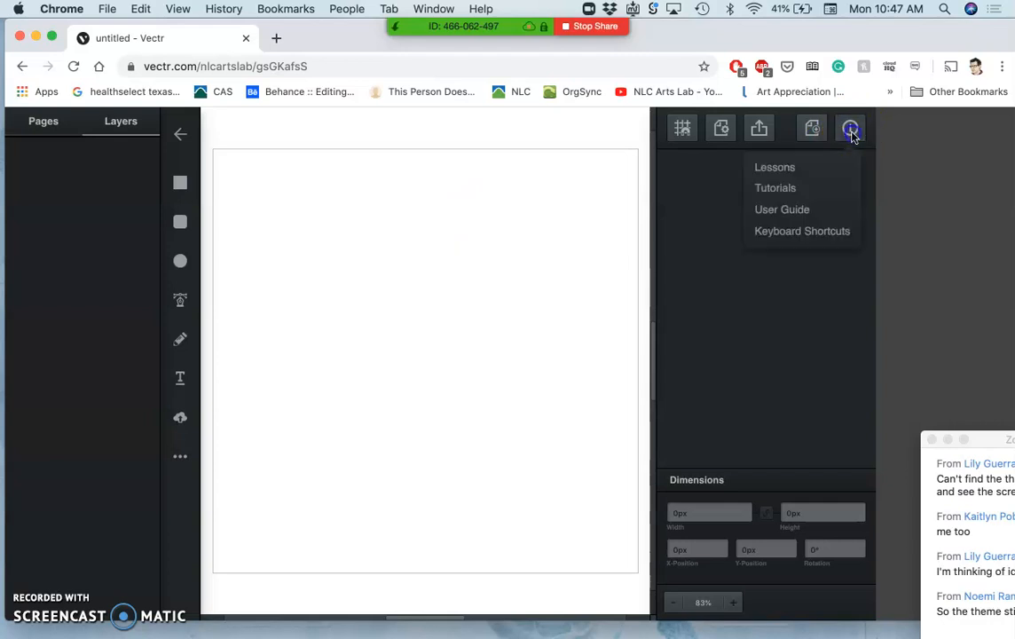
Step: Look over the available Vectr Lessons and close the overview
left_click(781, 168)
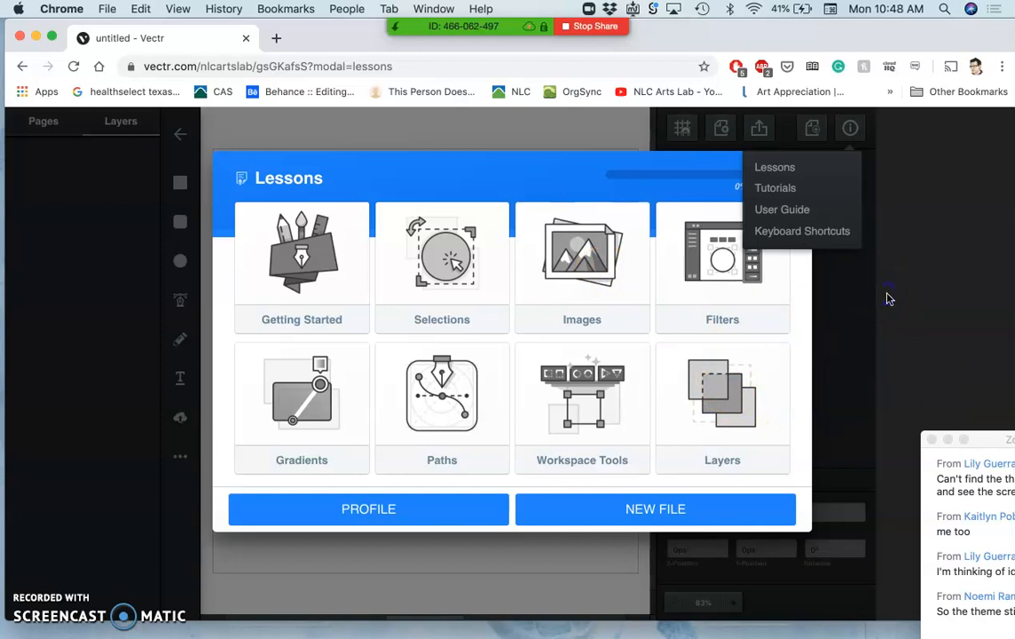
left_click(841, 184)
left_click(795, 181)
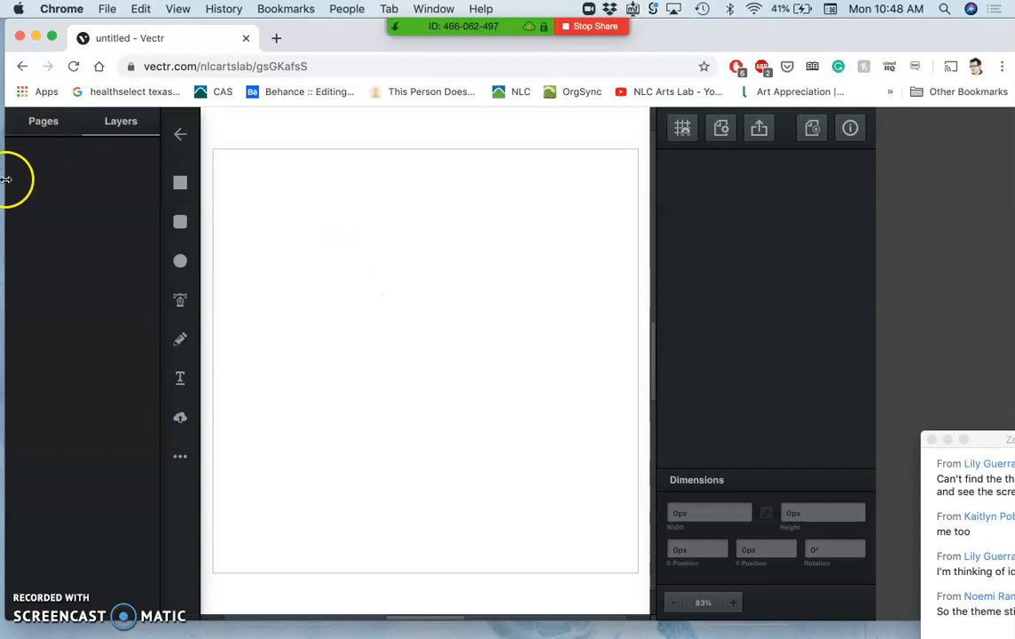
Step: Uncover the Finder window behind the browser and place the logo design sketch image from it onto the blank page
left_click_drag(6, 179, 162, 188)
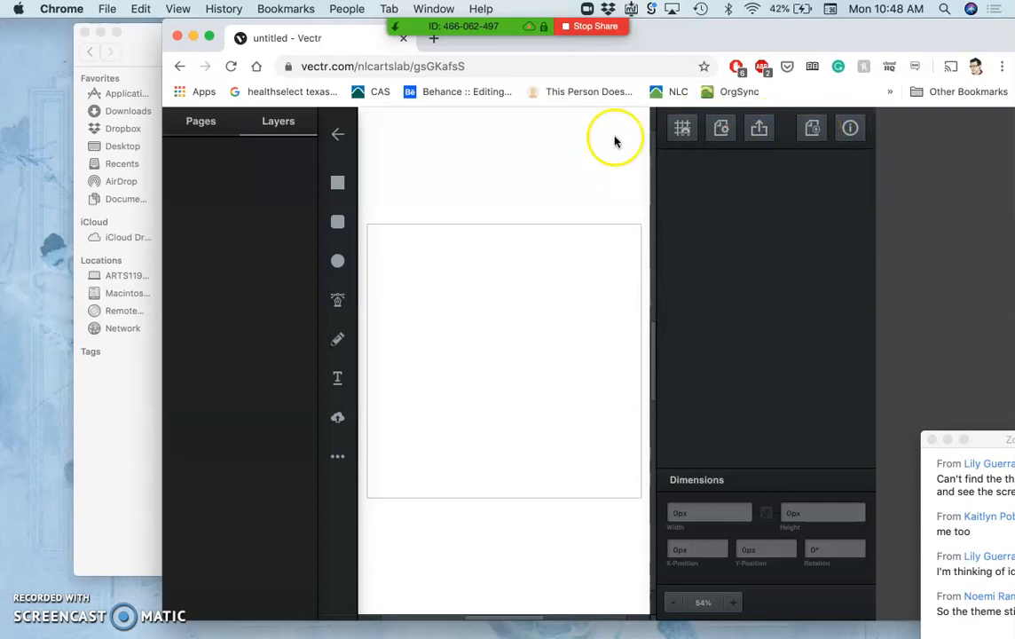
left_click(108, 379)
left_click_drag(285, 37, 134, 26)
left_click_drag(111, 315, 476, 483)
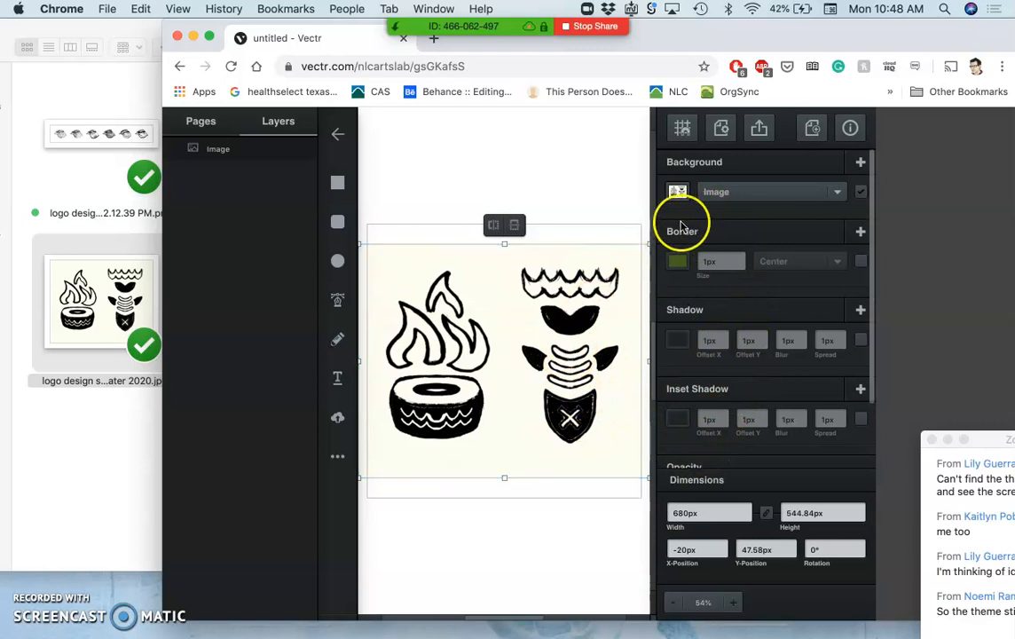
Step: Try flipping the sketch image vertically and horizontally, returning it to its original orientation
left_click(514, 226)
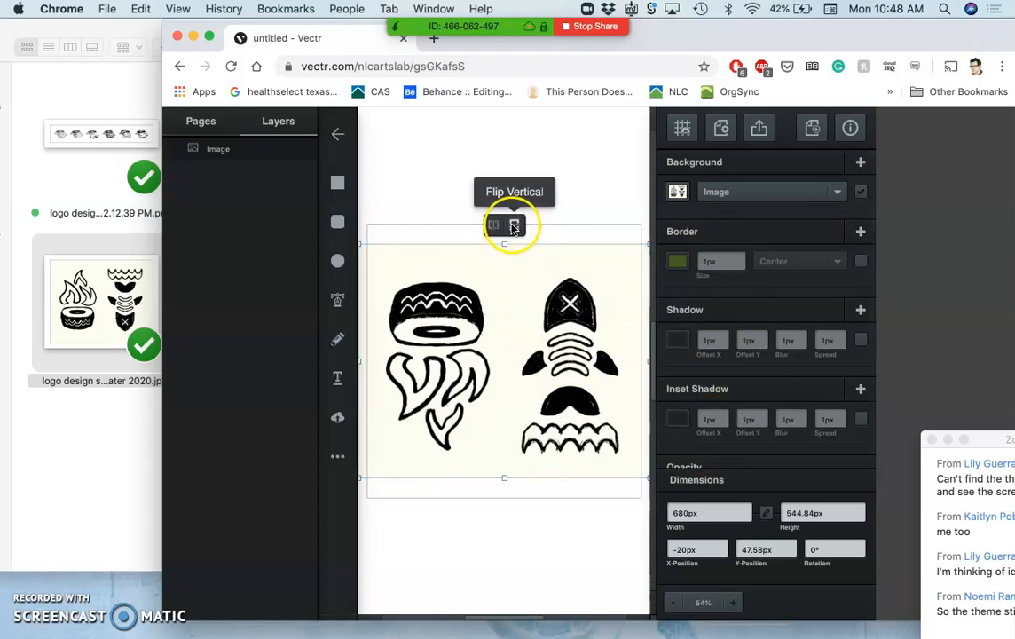
left_click(514, 225)
left_click(494, 225)
left_click(514, 225)
left_click(514, 226)
left_click(493, 224)
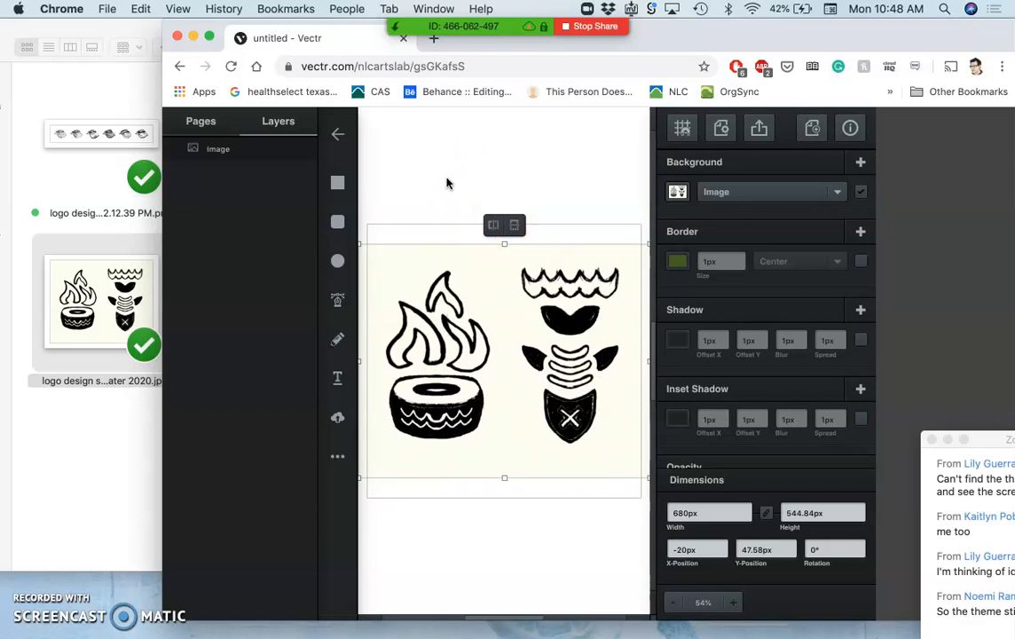
left_click(453, 274)
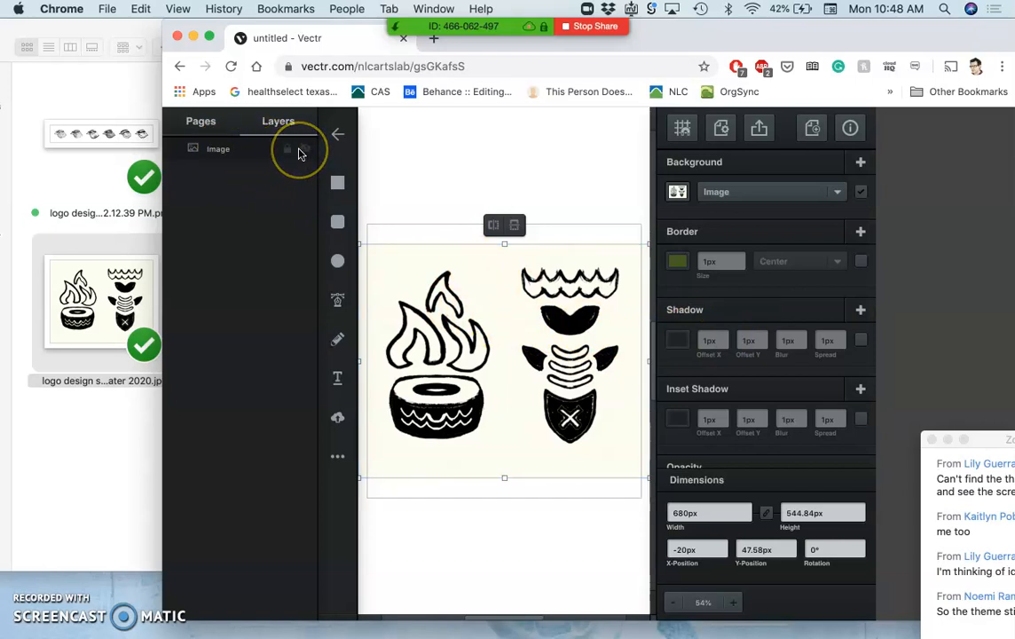
Step: Toggle the Image layer's visibility off and on several times, leaving the sketch visible
double_click(217, 150)
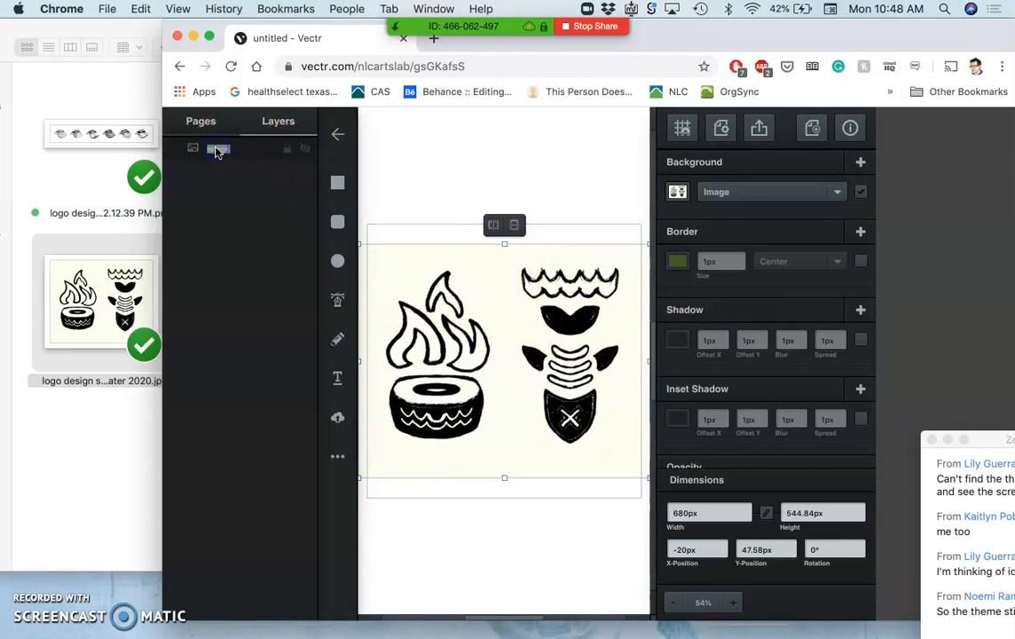
left_click(306, 150)
left_click(306, 150)
left_click(305, 150)
left_click(305, 150)
left_click(305, 150)
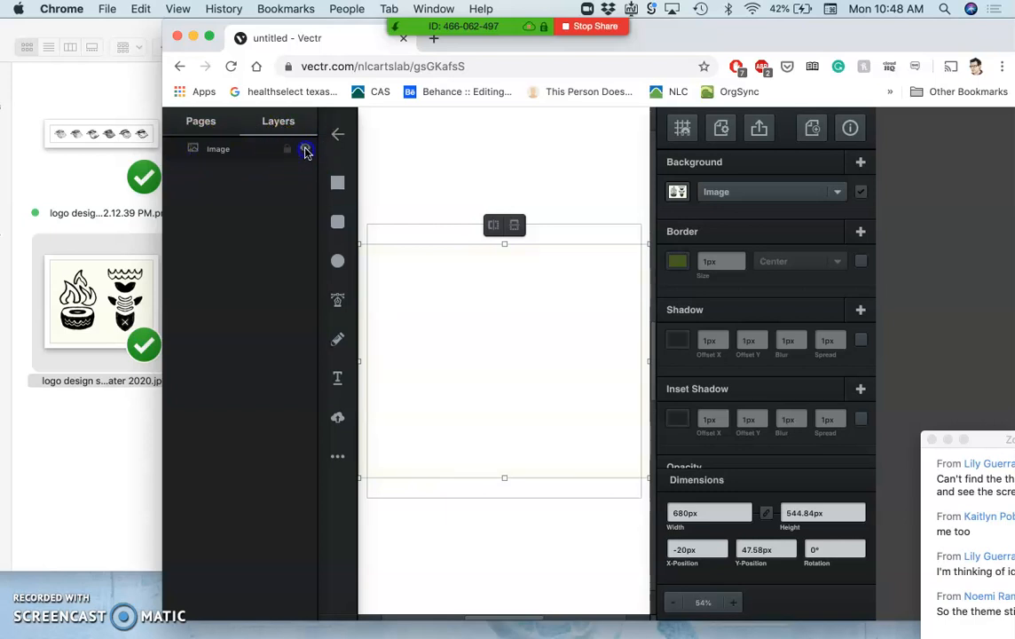
left_click(305, 150)
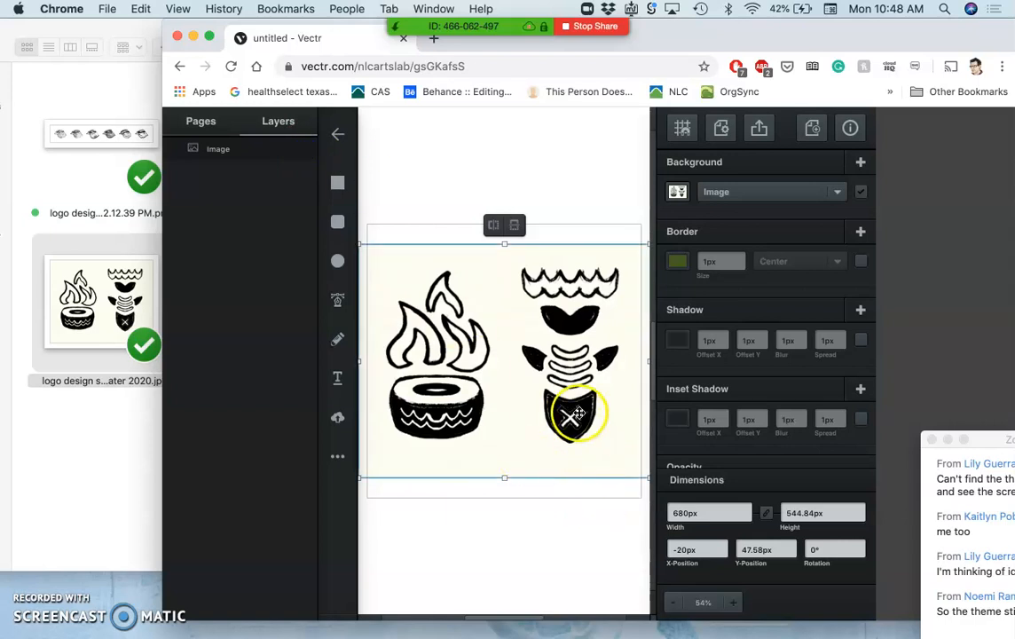
Step: Inspect the sketch at 100% zoom and widen the browser window back over the Finder window
left_click(735, 606)
left_click(734, 606)
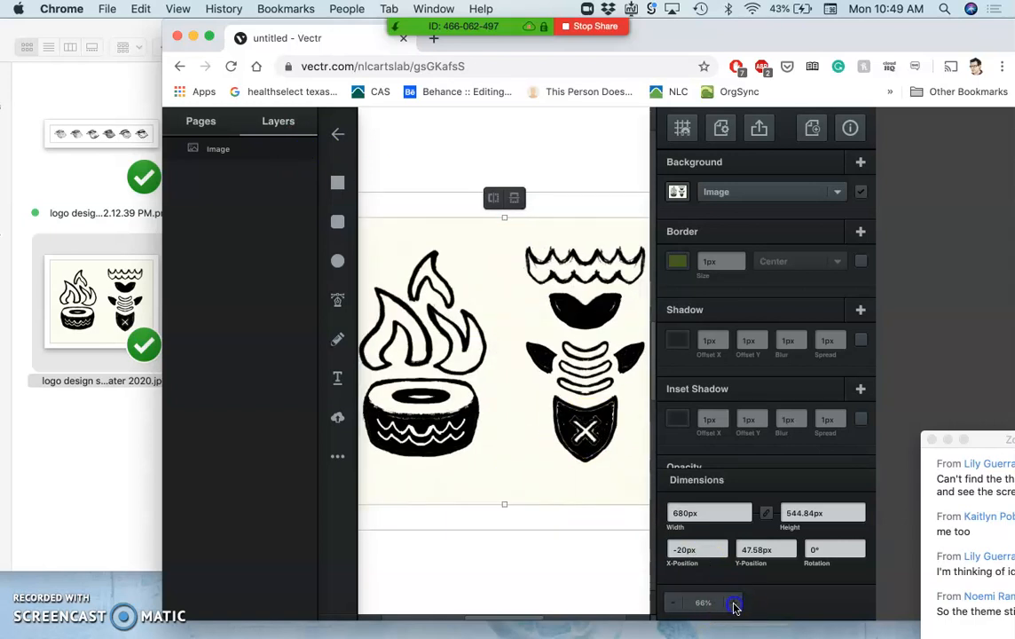
left_click(734, 607)
left_click(734, 606)
left_click(673, 603)
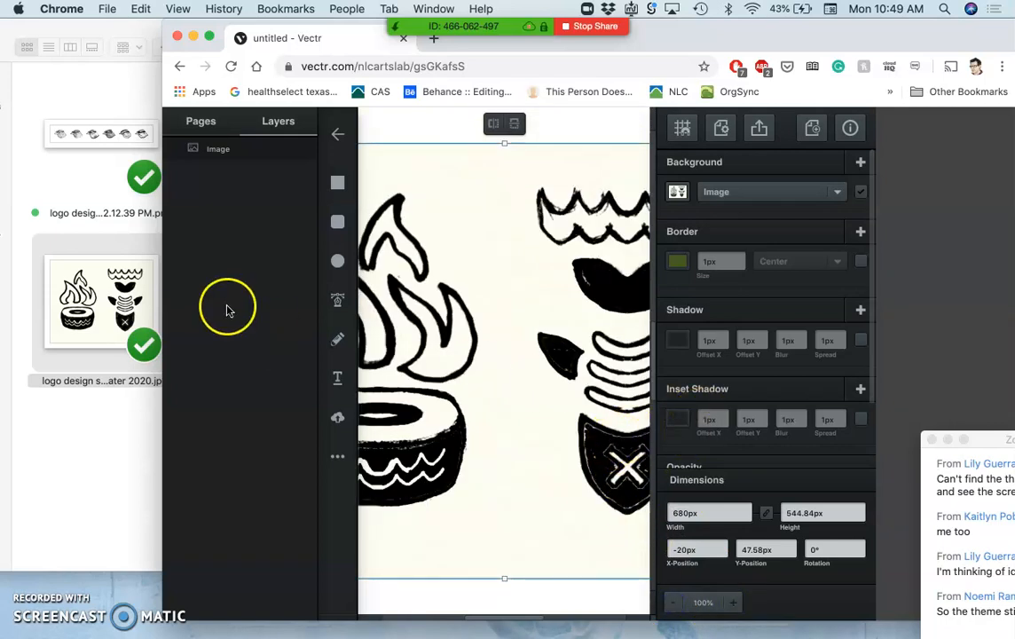
left_click_drag(163, 297, 1, 296)
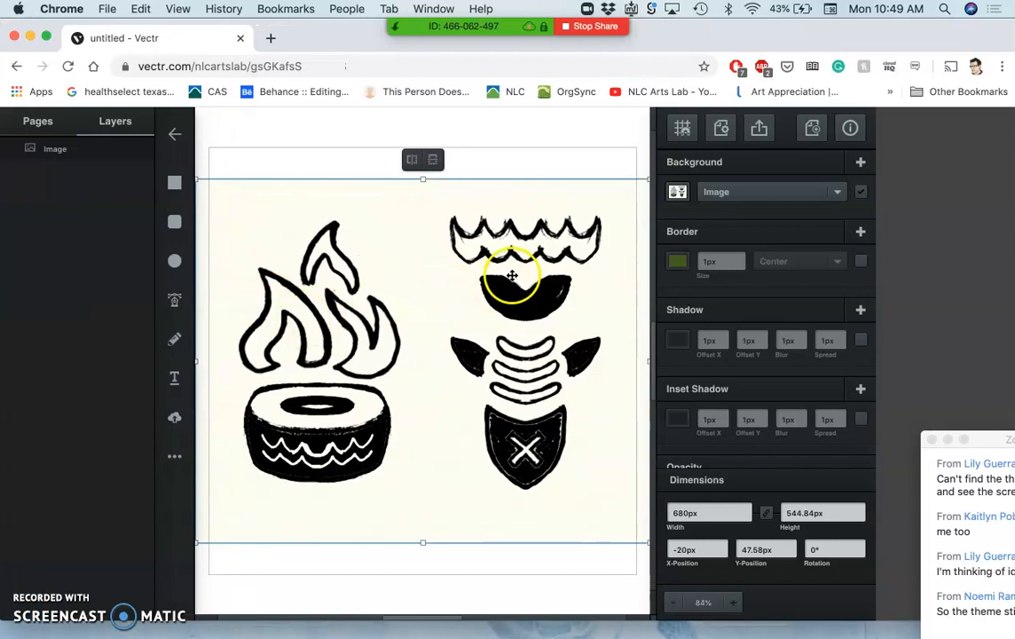
Step: Switch the canvas guides between Grid and Snapping, leaving the Grid turned on over the sketch
left_click(680, 130)
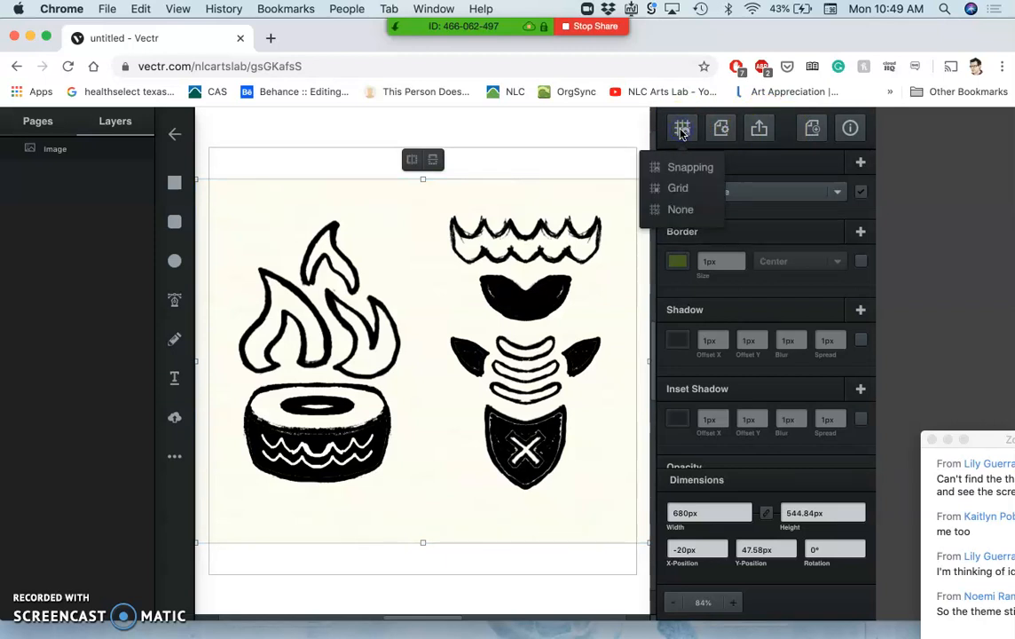
left_click(673, 189)
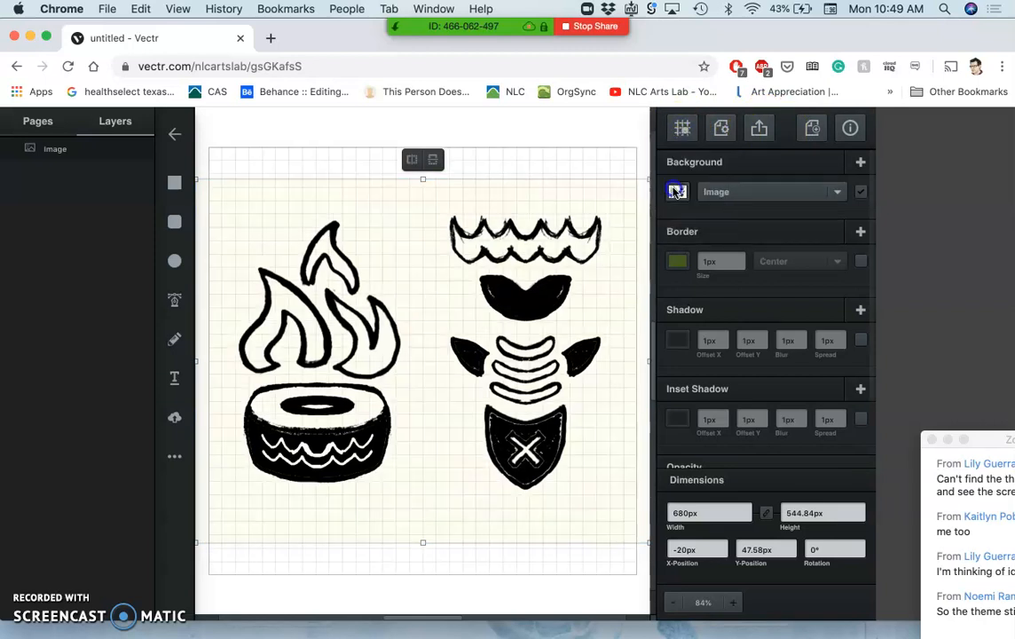
left_click(683, 128)
left_click(679, 168)
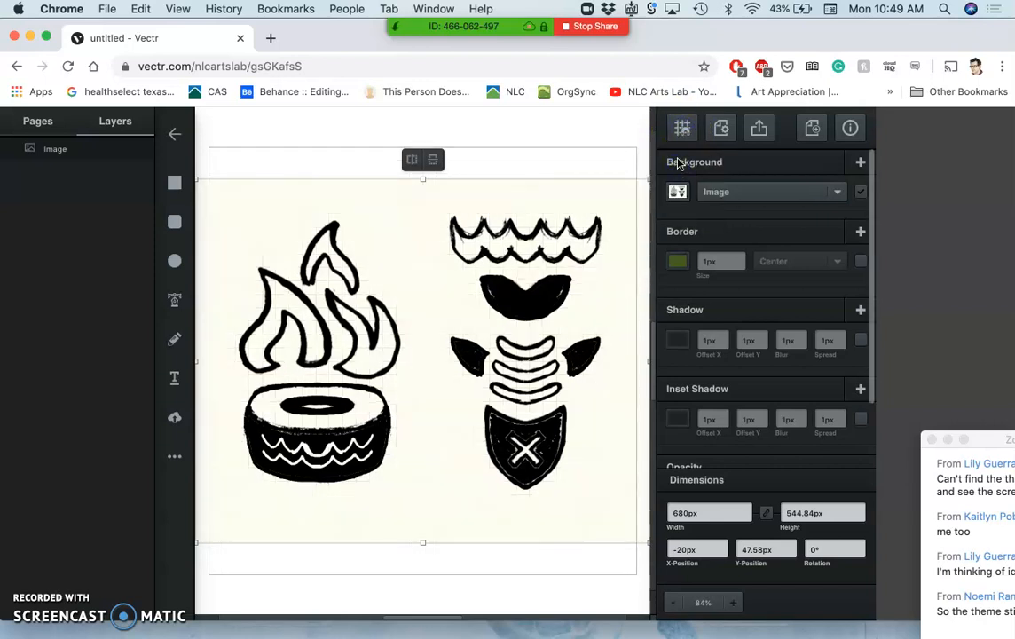
left_click(680, 142)
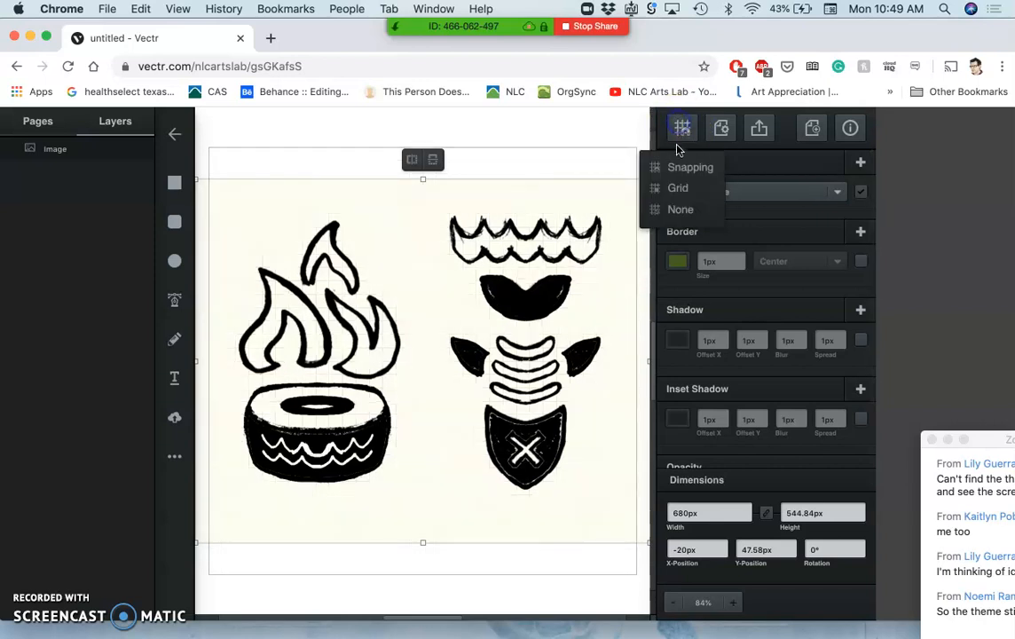
left_click(677, 189)
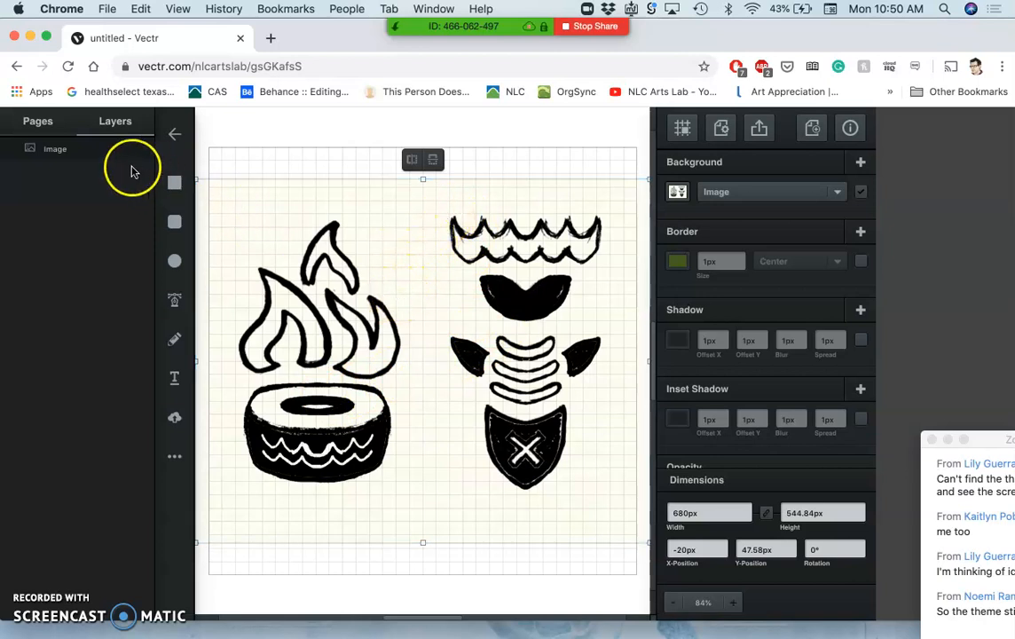
Step: Examine the rounded rectangle tool and the library of additional ready-made shapes without drawing anything
left_click(253, 310)
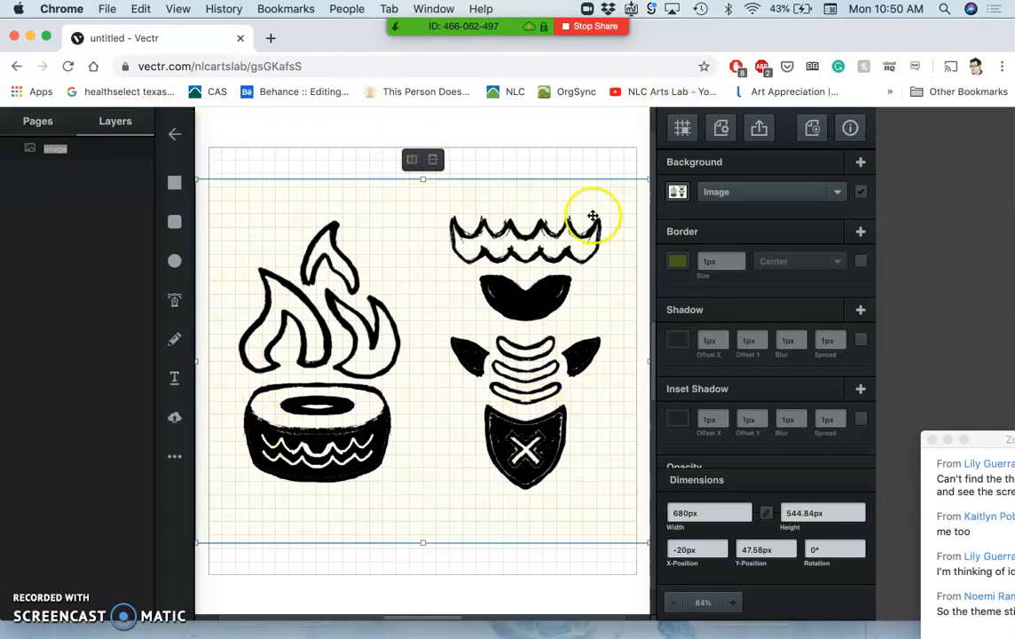
left_click(176, 221)
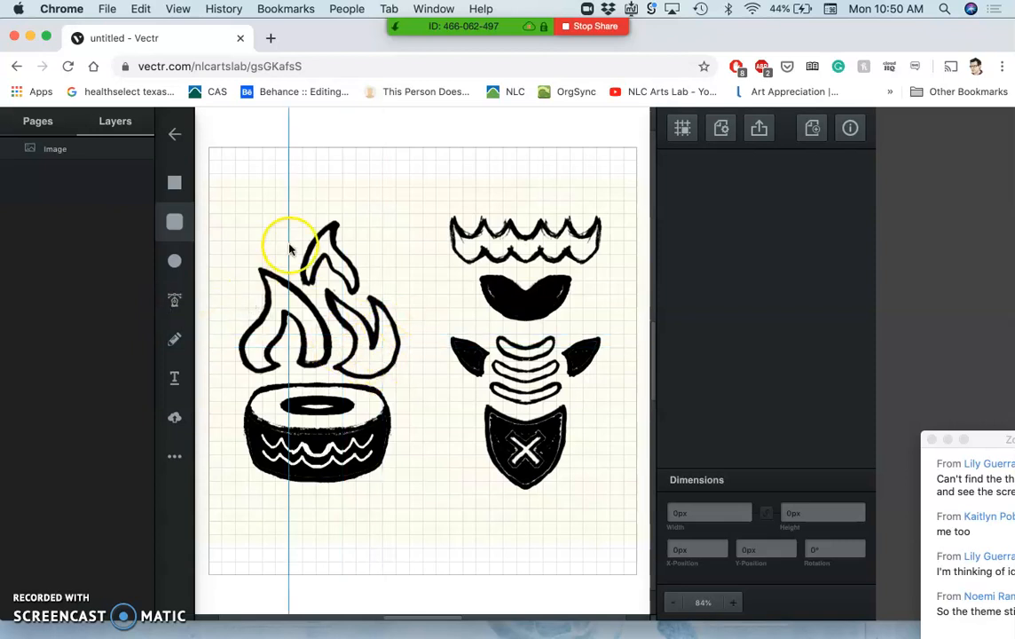
left_click(175, 457)
left_click(176, 457)
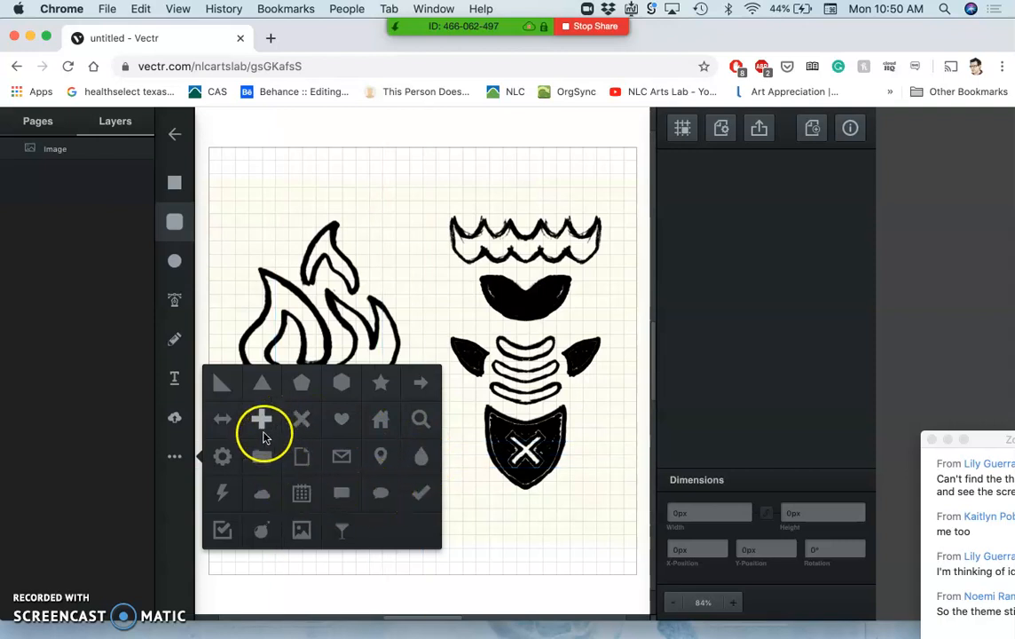
left_click(173, 222)
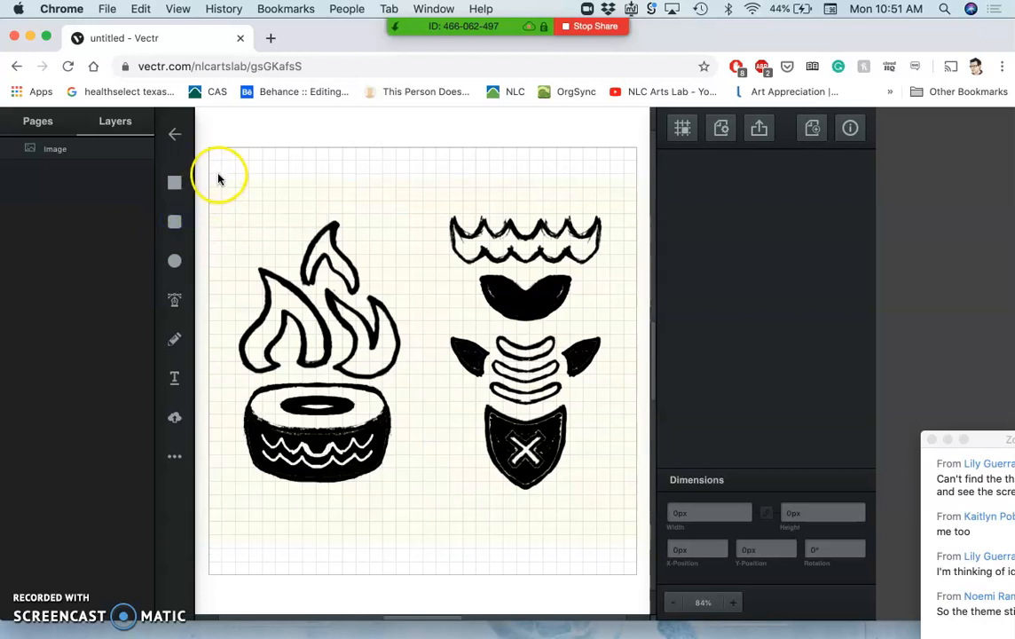
Step: Select the sketch image and give it a white (#ffffff) border 1px wide
left_click_drag(219, 176, 627, 528)
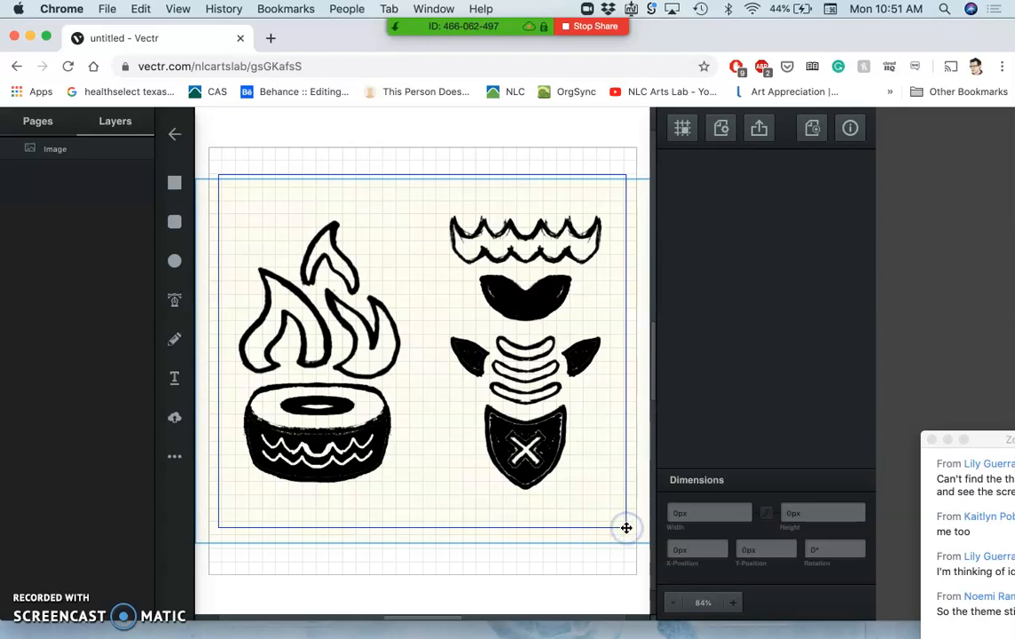
left_click(579, 483)
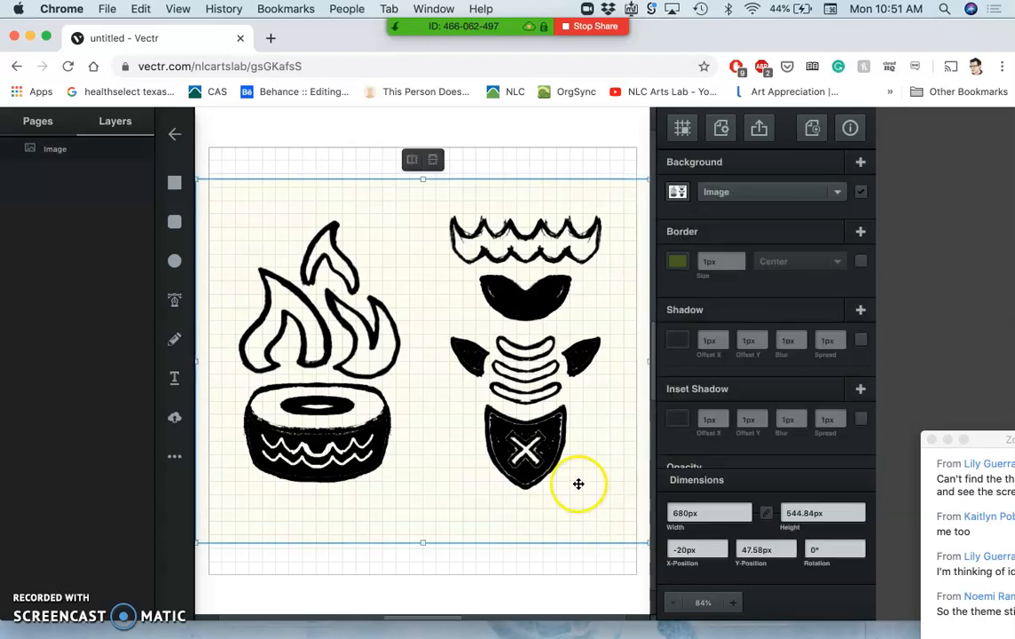
left_click(679, 262)
left_click(678, 261)
left_click(496, 158)
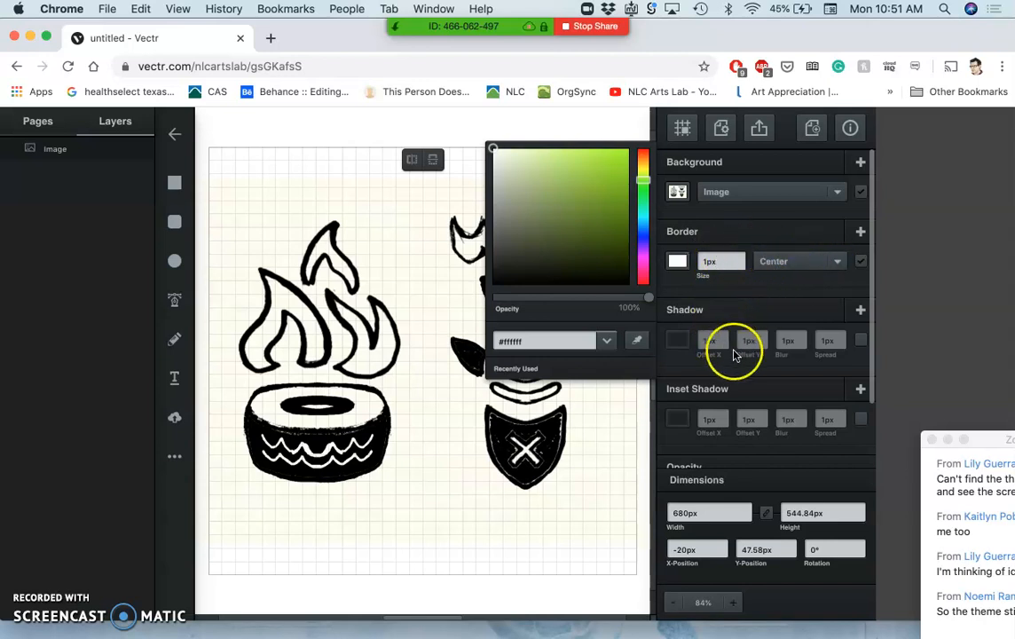
scroll(733, 353, "down", 2)
scroll(744, 426, "down", 1)
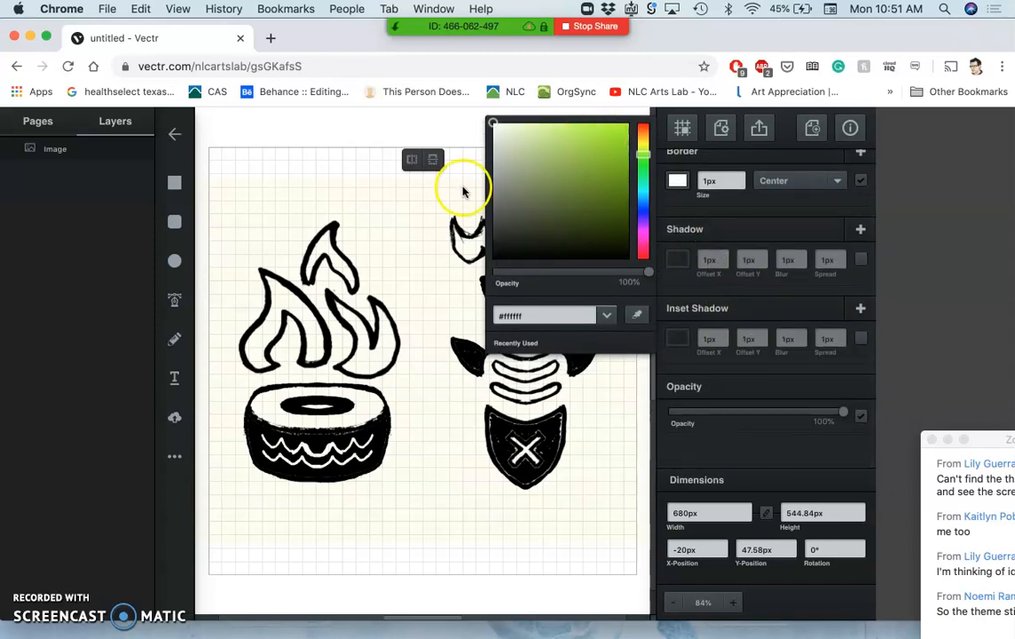
left_click(417, 220)
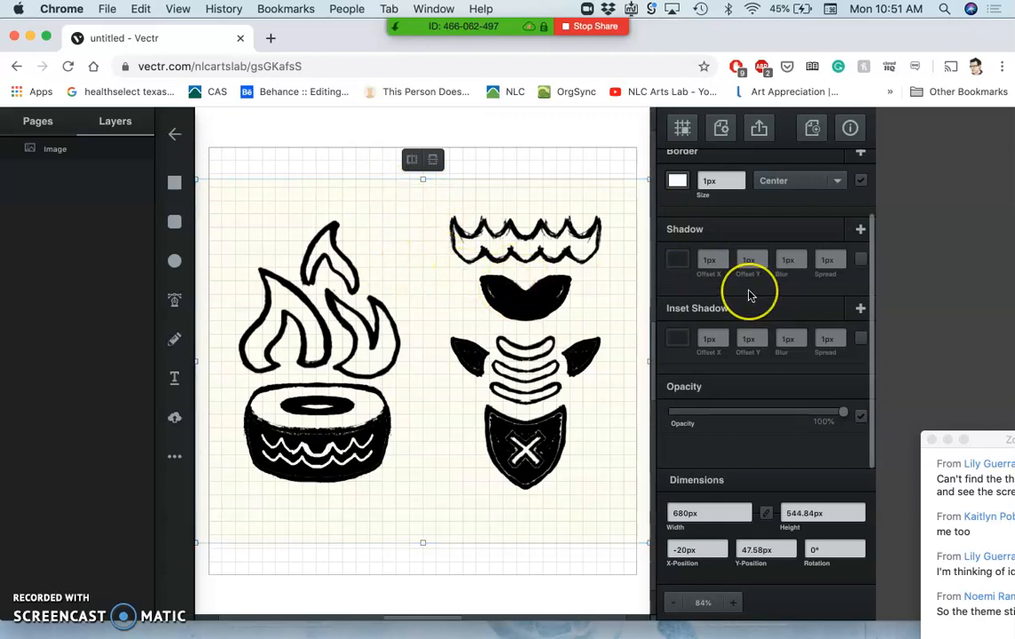
Step: Lower the sketch image's opacity to 40%
scroll(748, 295, "up", 2)
scroll(749, 295, "down", 2)
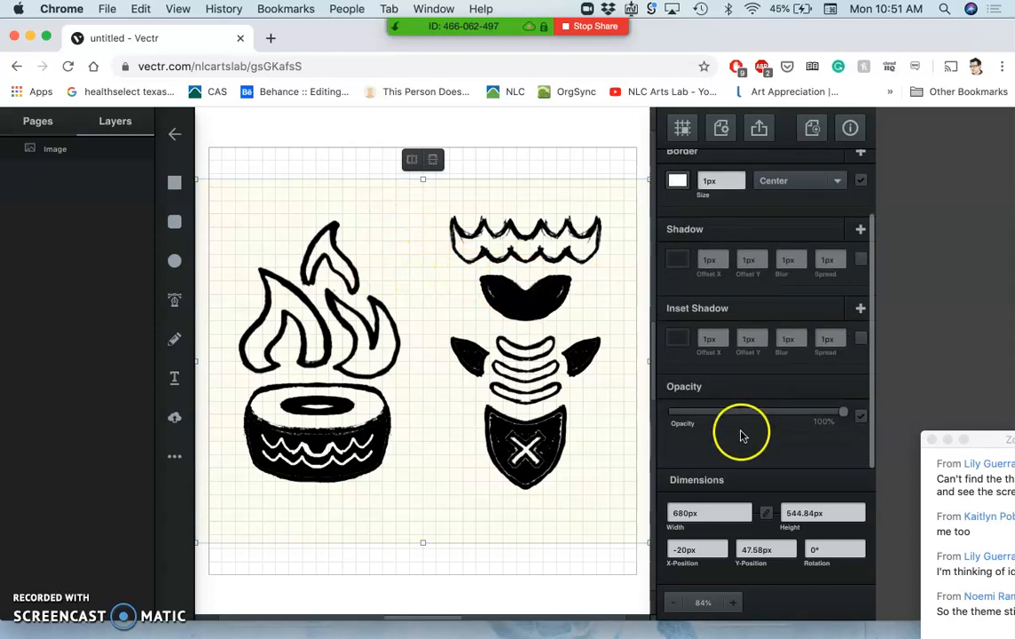
left_click_drag(843, 413, 757, 422)
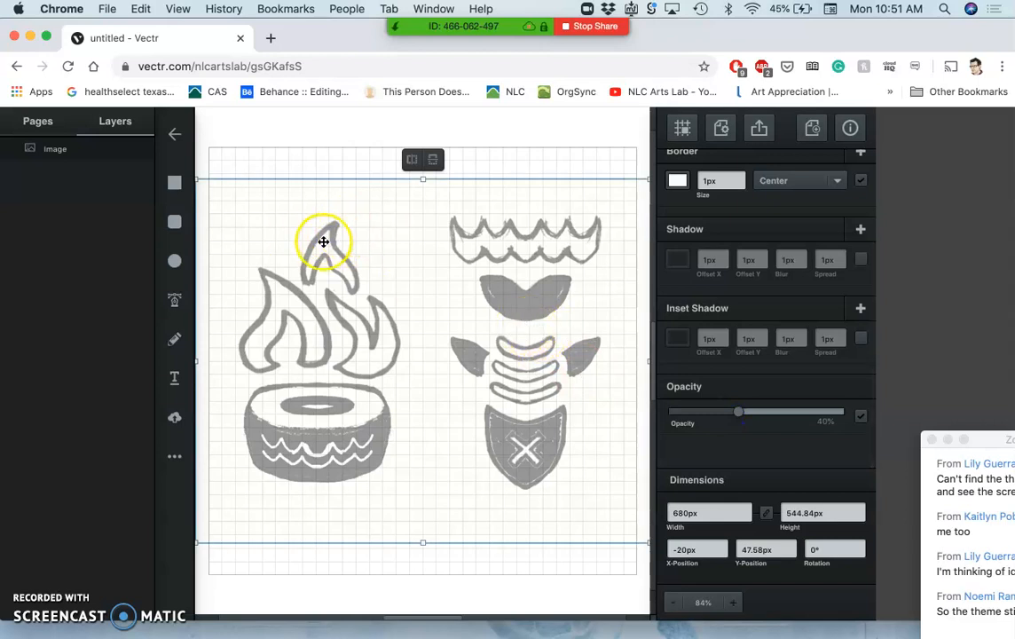
Step: Check the Image layer and the file's page overview, and return to the layer list
left_click_drag(56, 151, 75, 147)
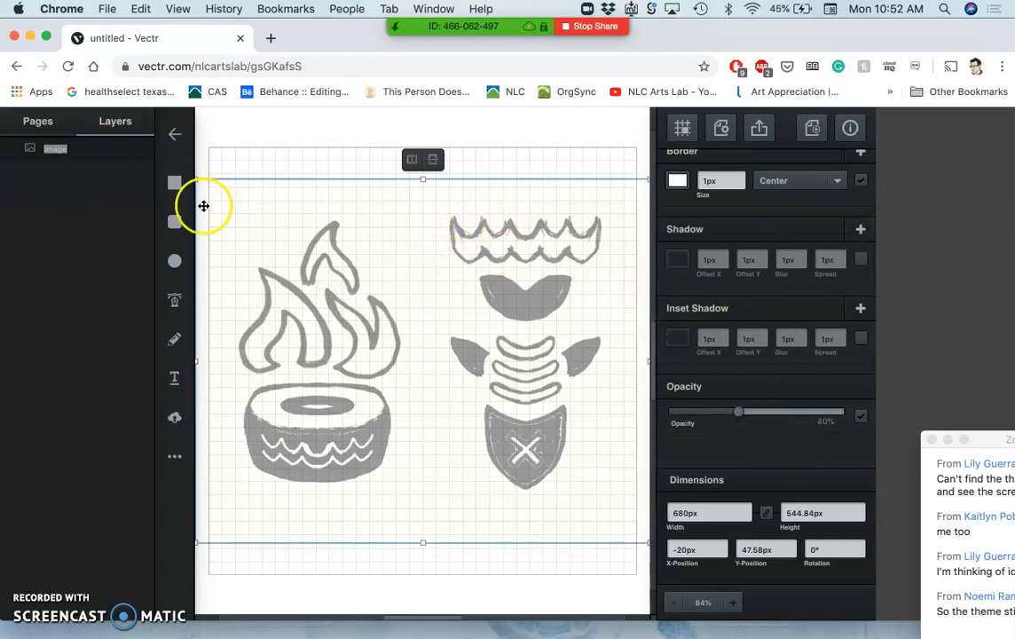
left_click(38, 127)
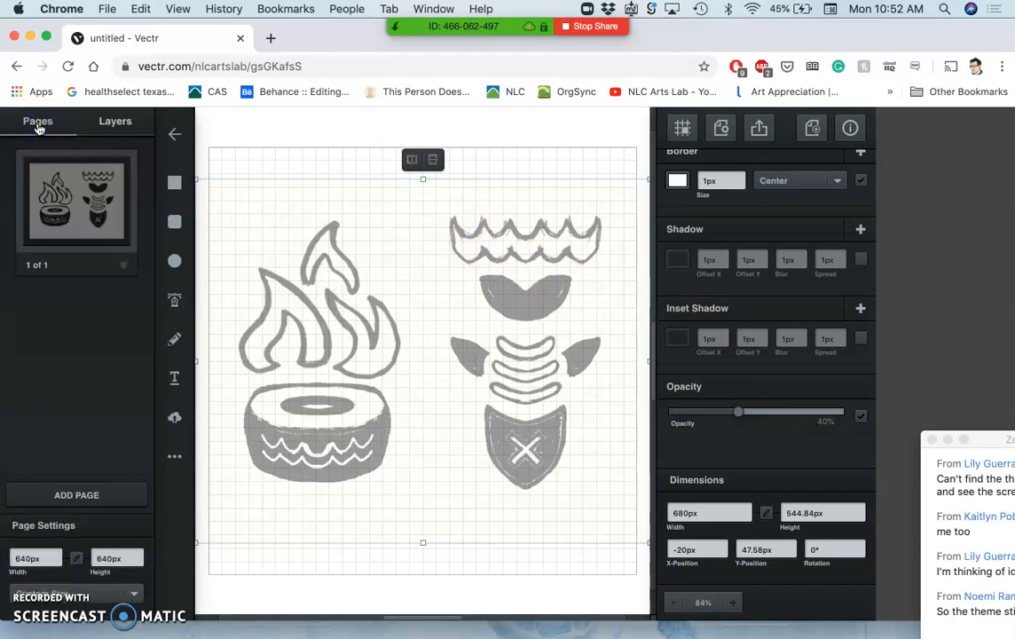
left_click(113, 121)
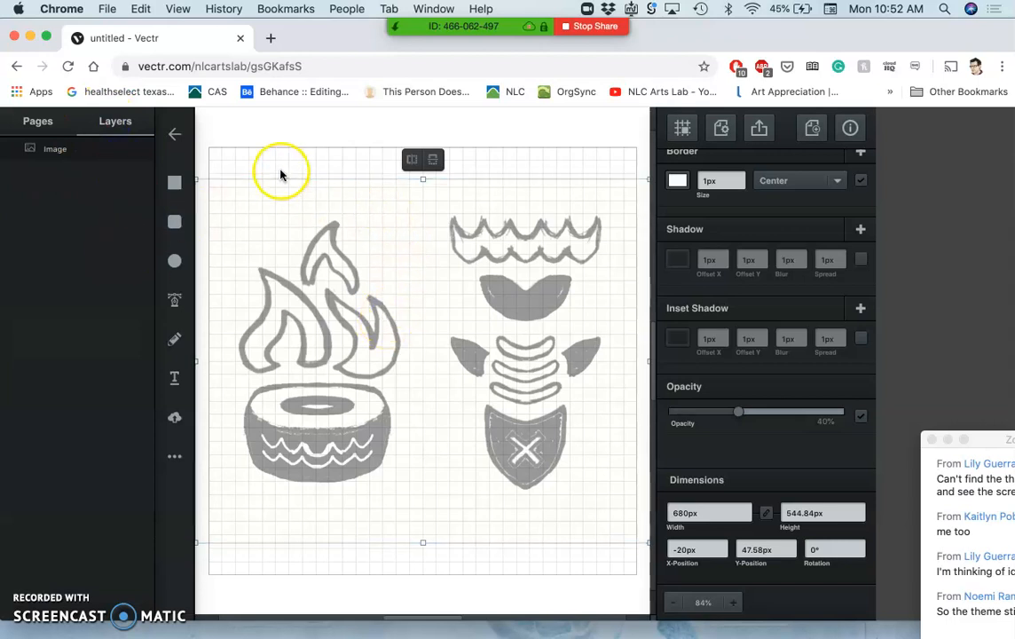
Step: Draw an ellipse about 148 × 75 px across the page's upper edge, above the flame sketch
left_click(235, 140)
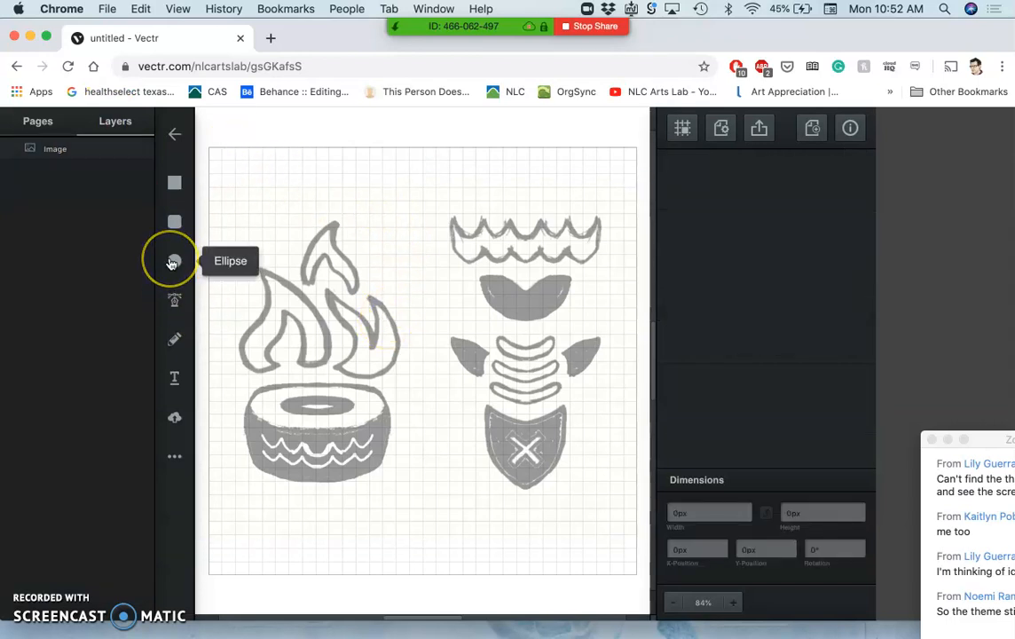
left_click(177, 300)
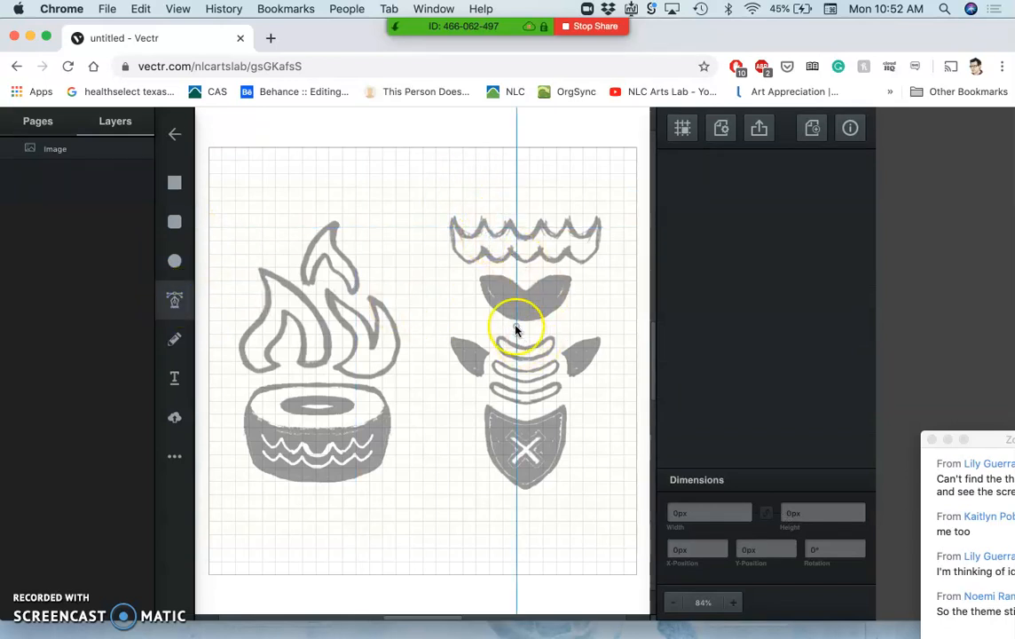
left_click(175, 262)
left_click_drag(294, 127, 394, 175)
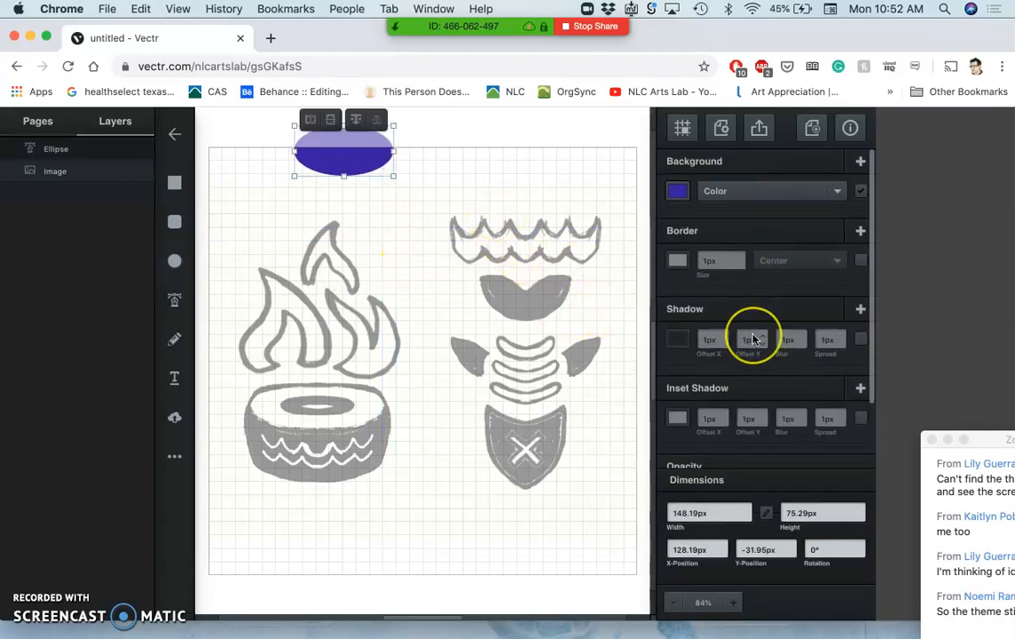
Step: Change the ellipse's background colour to black (#000000)
scroll(753, 336, "down", 2)
scroll(753, 338, "up", 2)
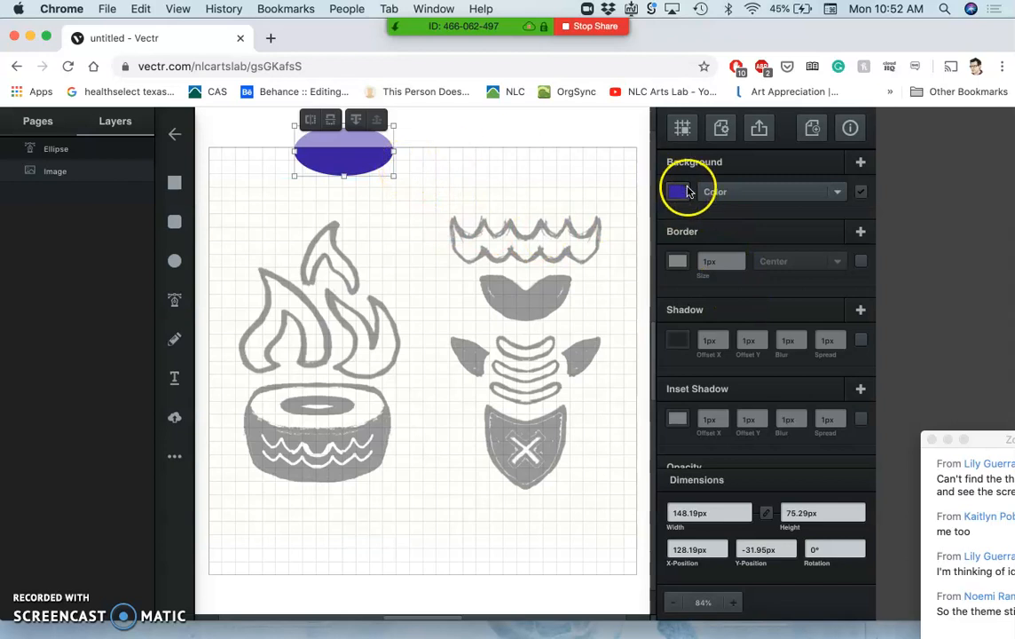
left_click(686, 195)
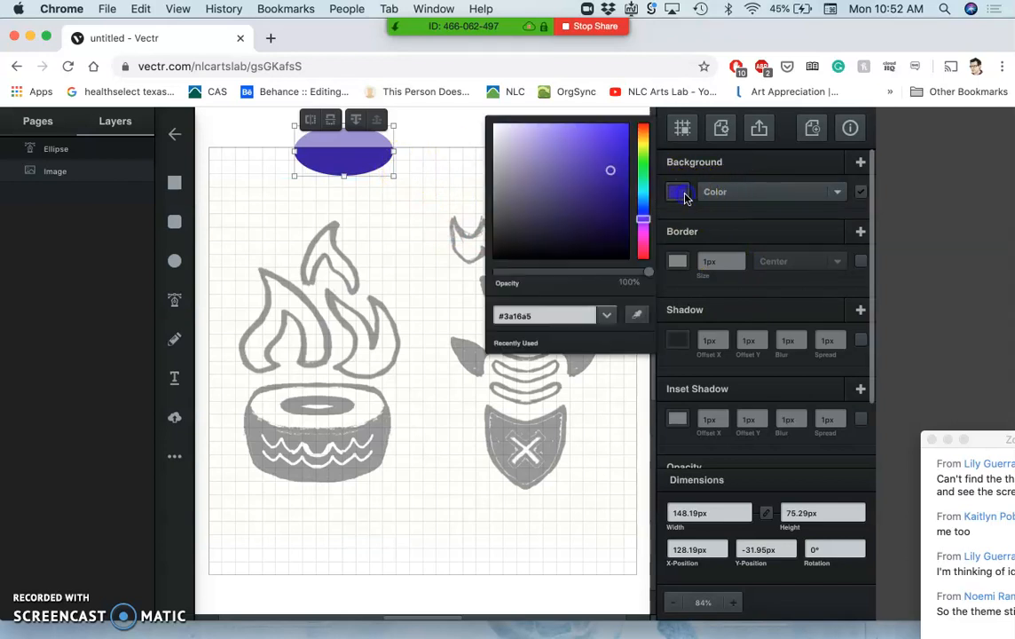
left_click_drag(589, 195, 490, 273)
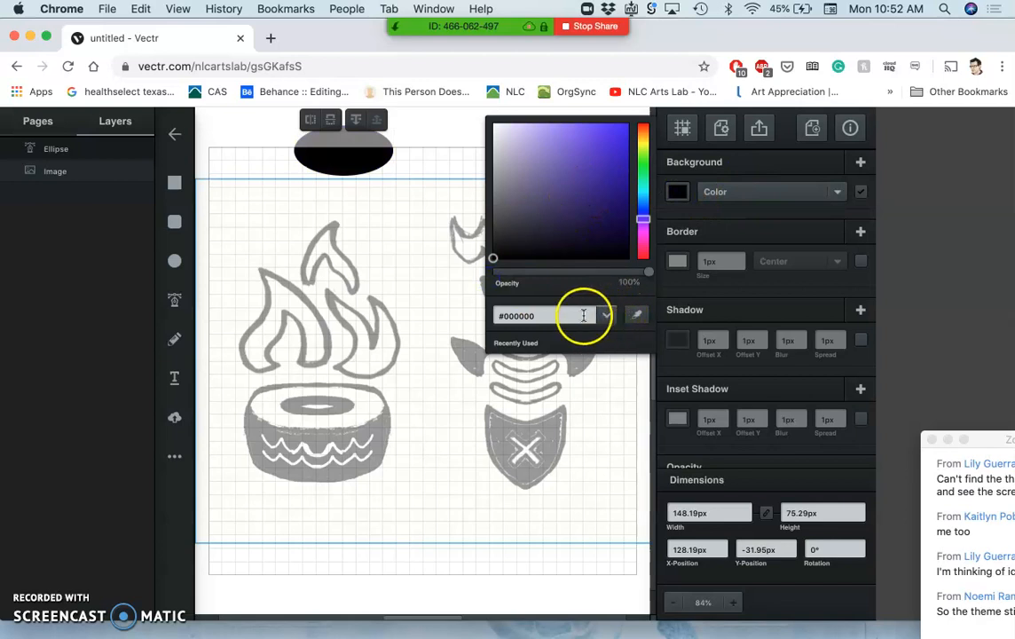
Step: Fit the black ellipse over the left half of the sketch's solid heart-like shape, about 100 × 58.5 px and rotated about 30°
left_click_drag(337, 163, 489, 316)
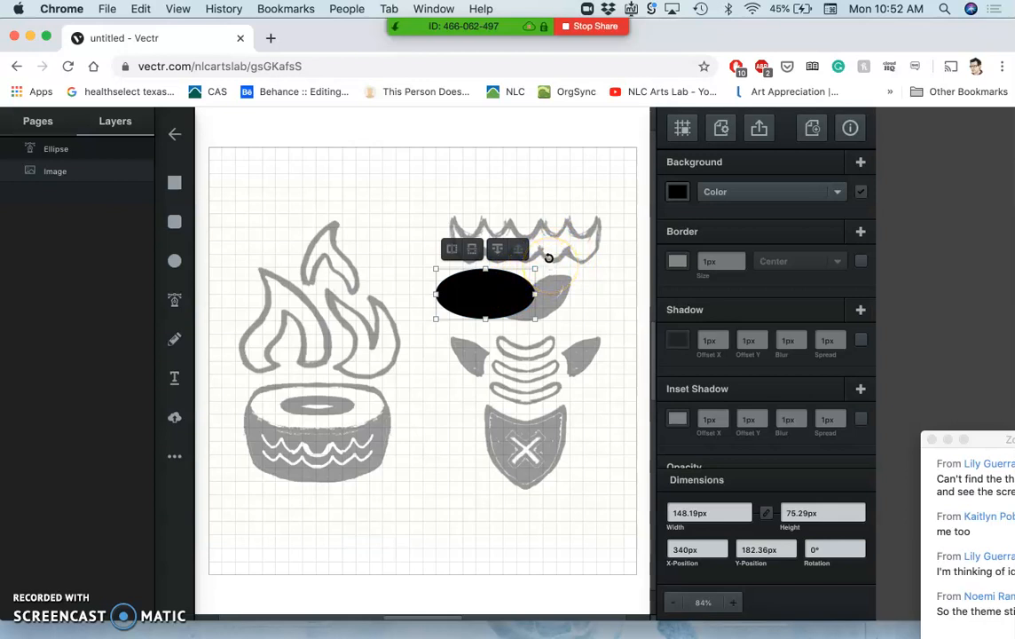
left_click_drag(548, 263, 514, 300)
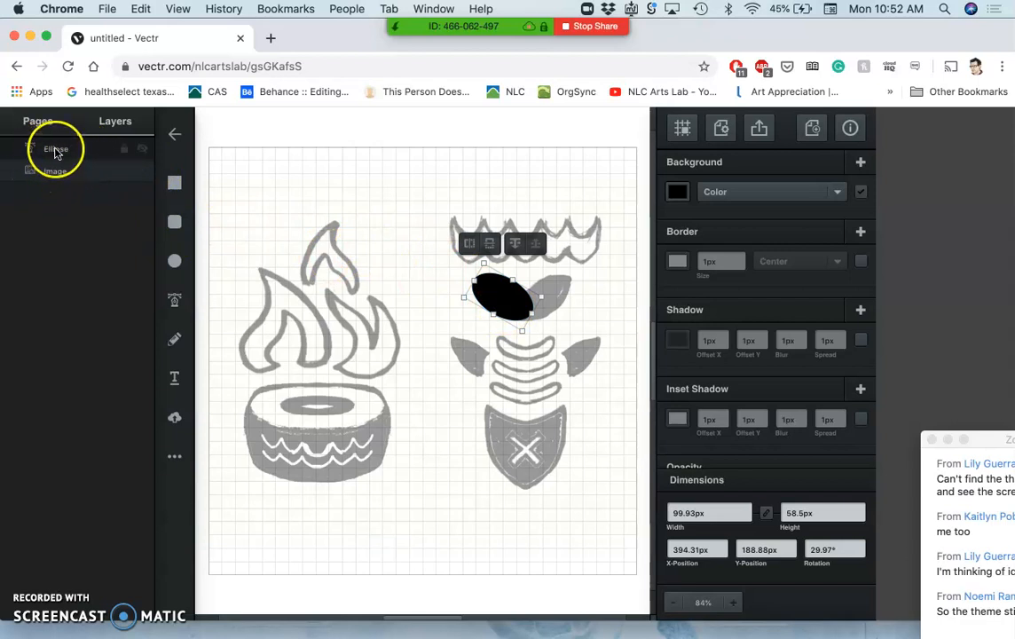
left_click(142, 151)
left_click(142, 151)
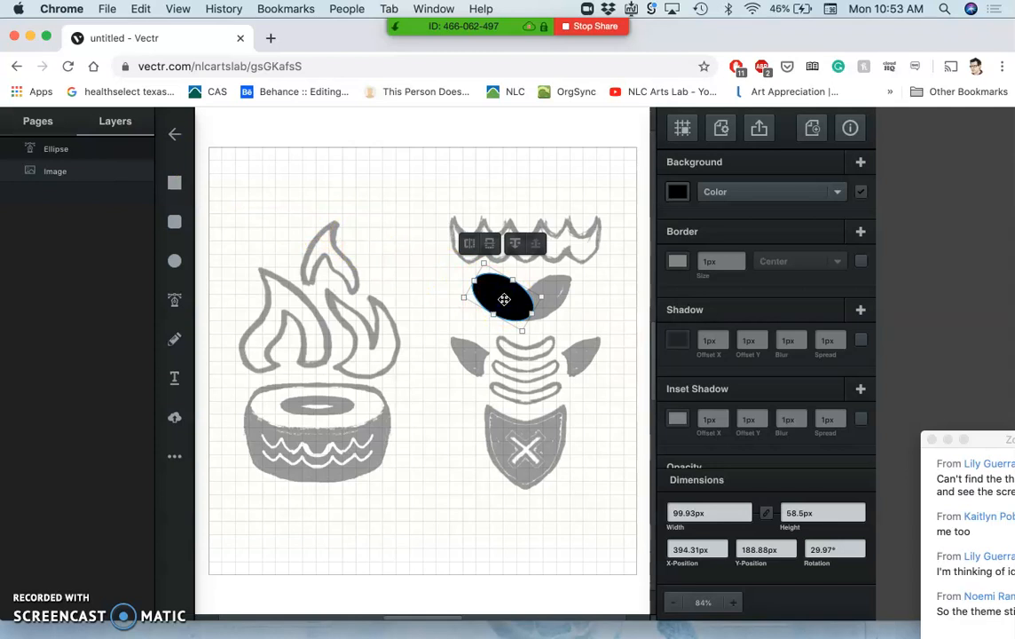
mouse_move(503, 303)
left_mouse_down()
mouse_move(491, 337)
mouse_move(504, 302)
left_mouse_up()
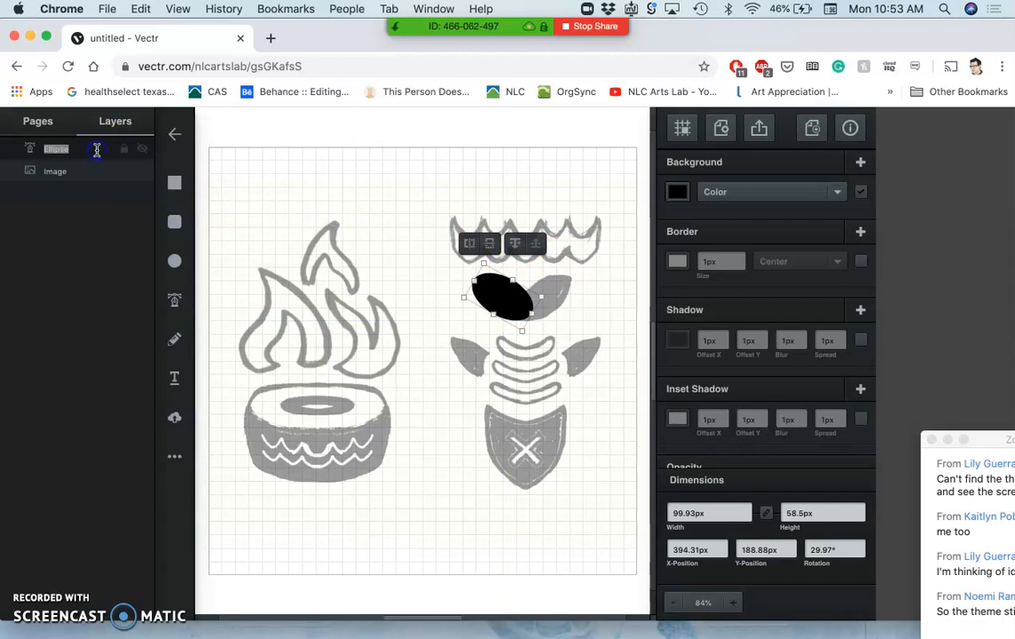
Step: Duplicate the rotated black ellipse and move the copy over the right half of the sketched heart-like shape
right_click(498, 296)
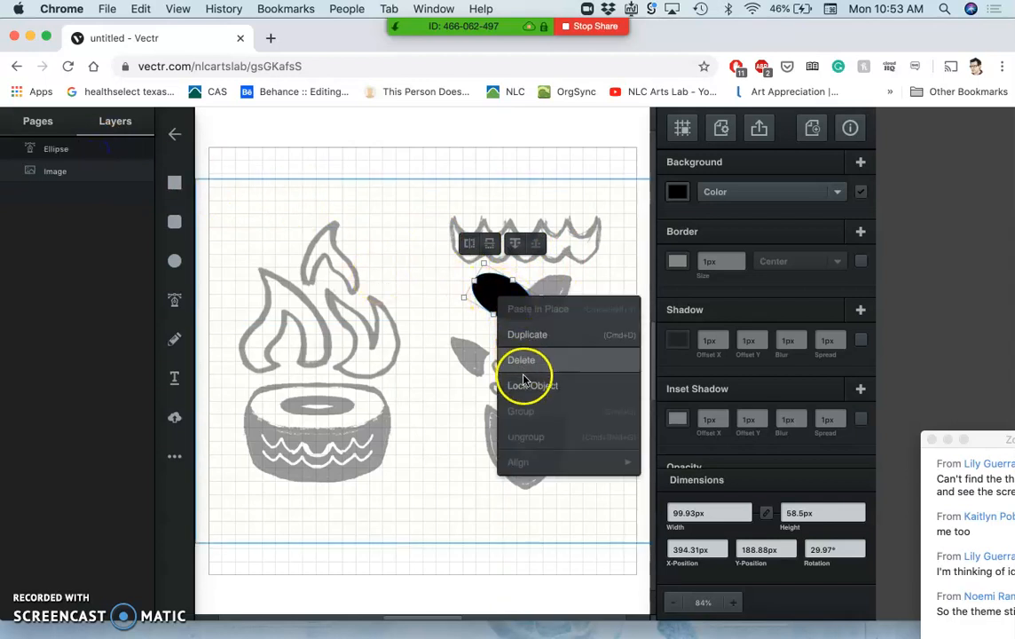
right_click(488, 295)
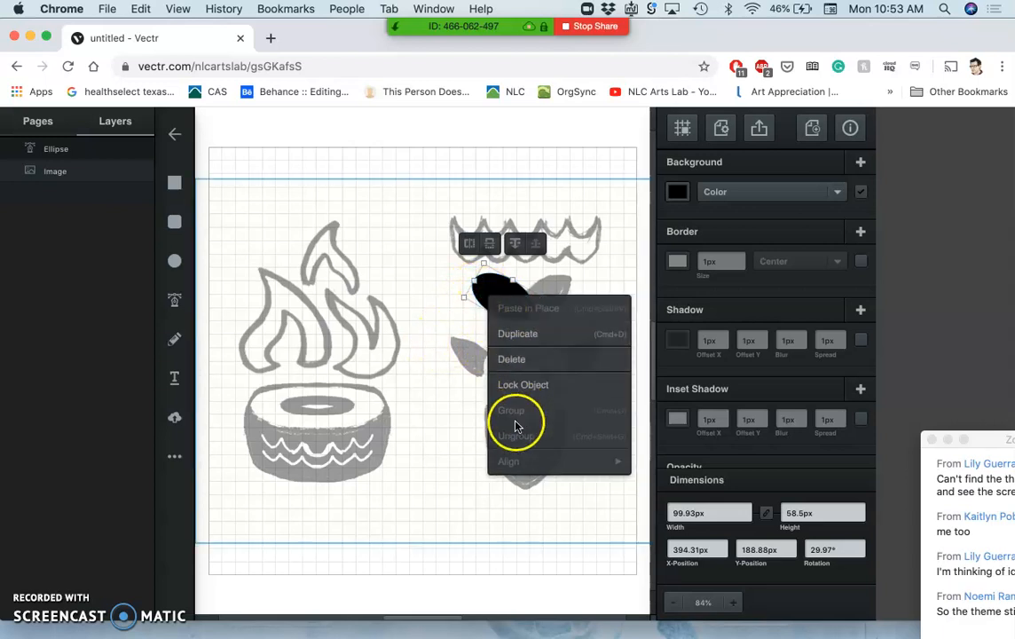
left_click(512, 334)
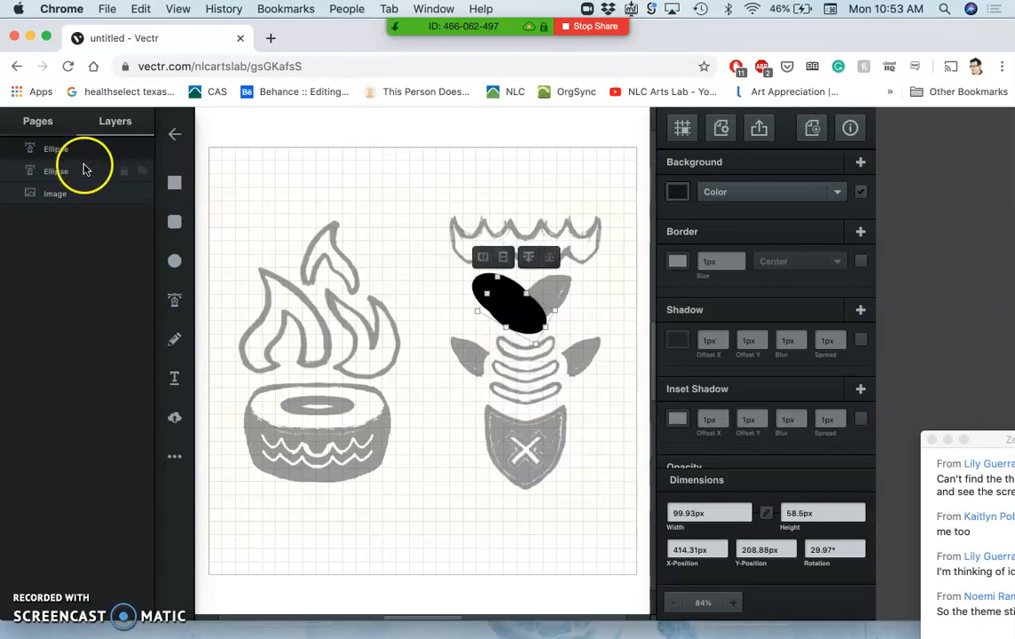
left_click_drag(519, 309, 561, 292)
Step: Flip the copied ellipse into a mirror image and overlap it with the left one, at X about 451 px and Y about 189 px
right_click(560, 292)
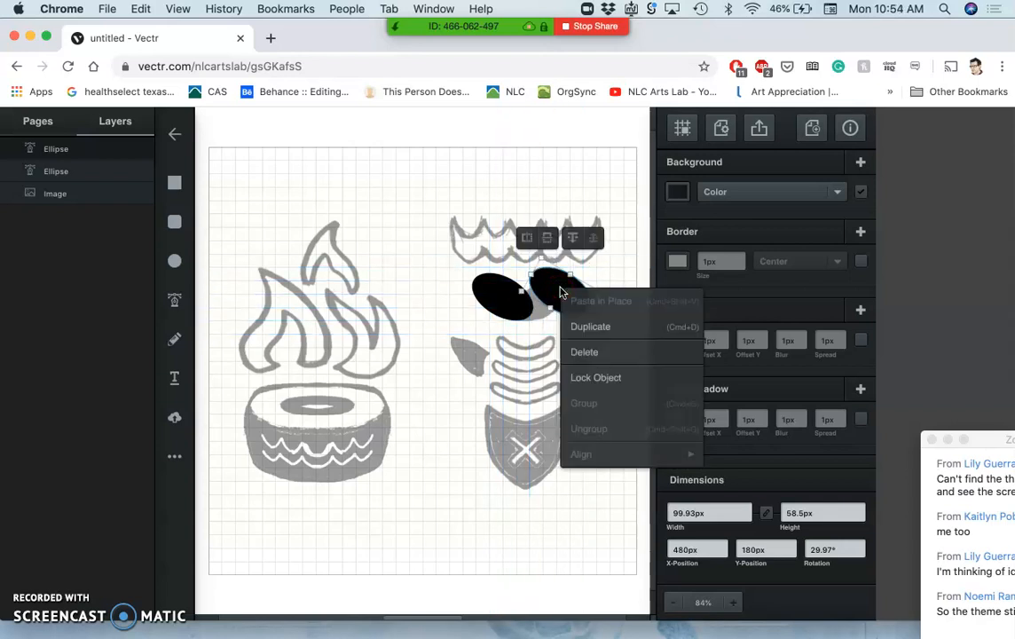
left_click(549, 240)
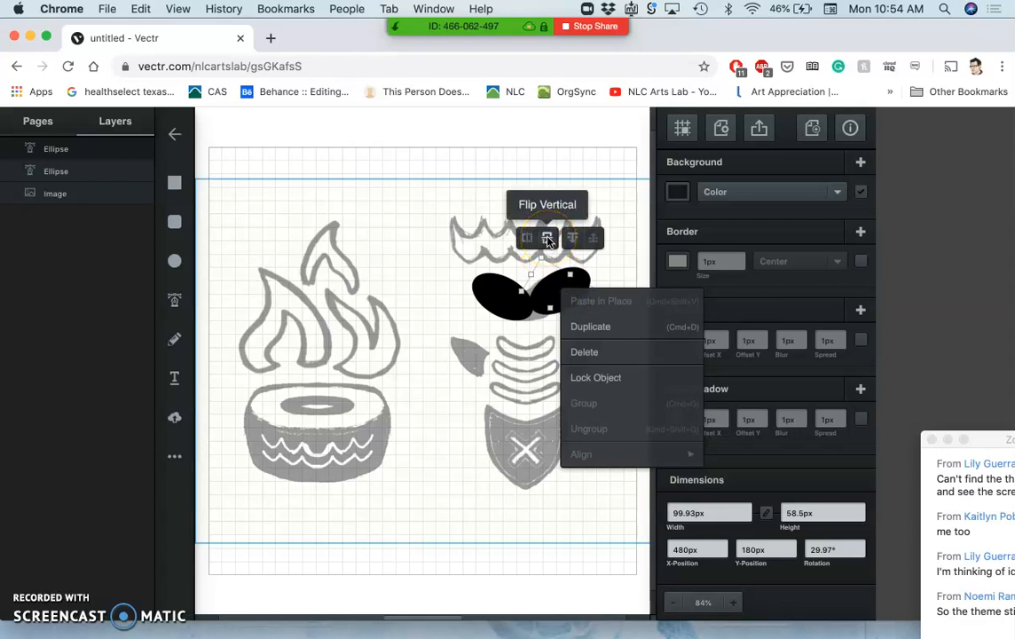
left_click(524, 240)
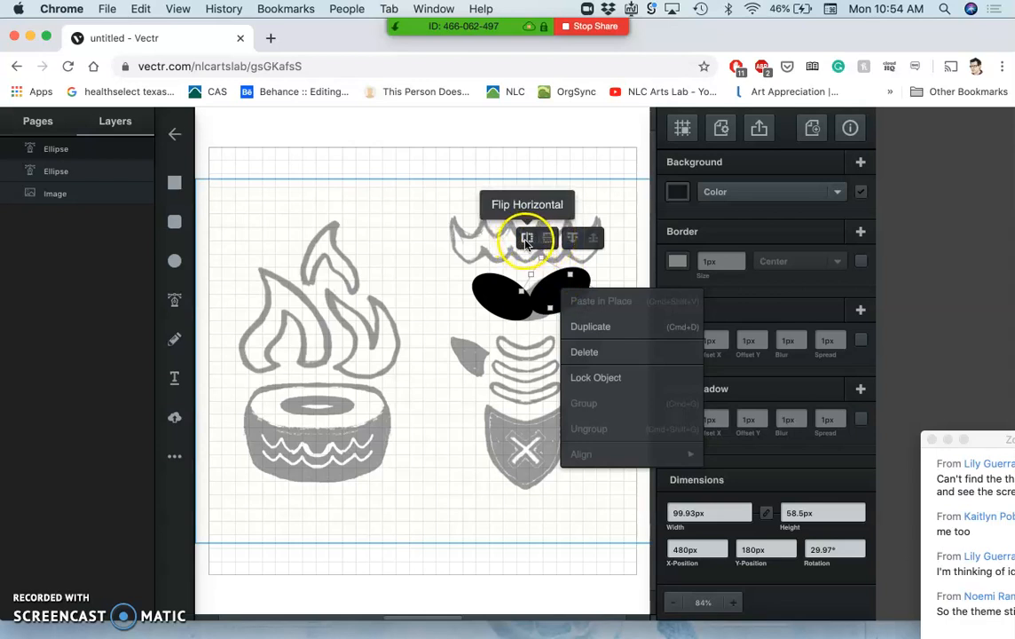
left_click(526, 239)
left_click_drag(565, 290, 545, 294)
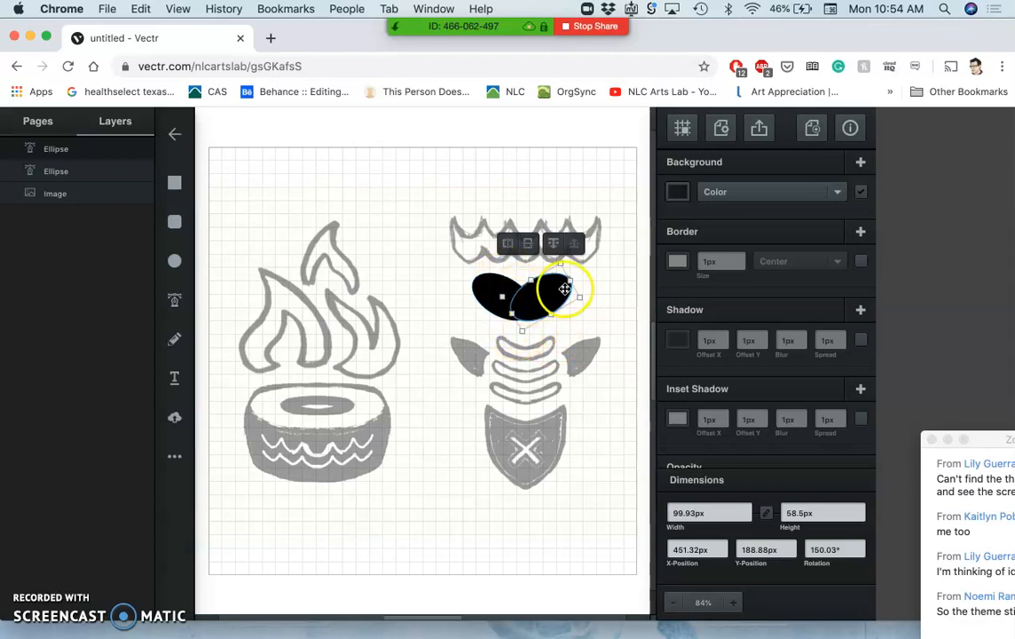
left_click_drag(539, 296, 540, 298)
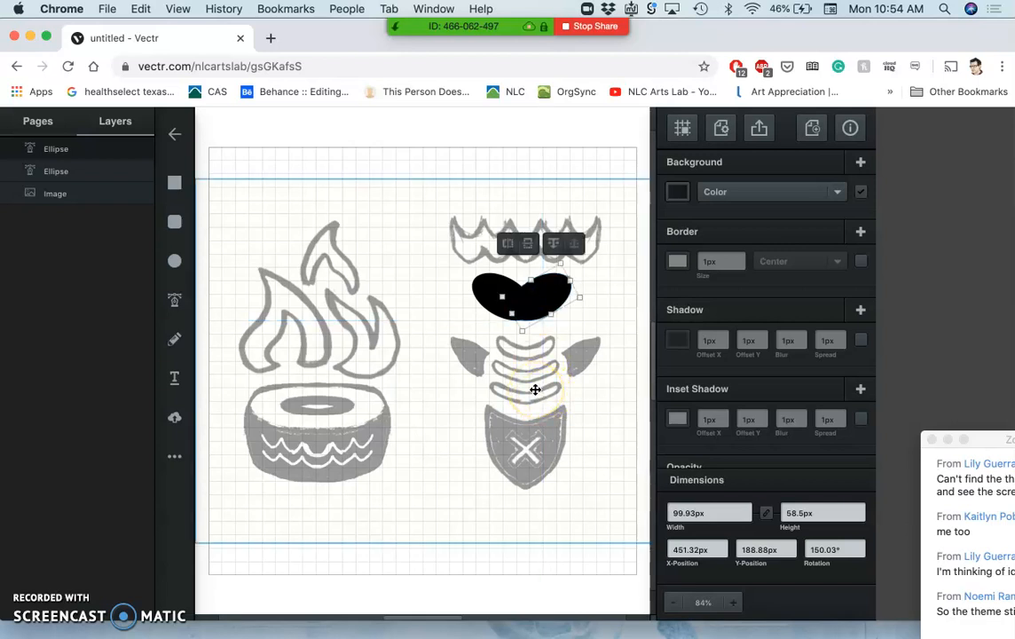
Step: Fine-tune the right ellipse's position so its lower curve meets the left ellipse, at X about 452.6 px and Y about 189.4 px
scroll(535, 390, "up", 5)
scroll(535, 390, "up", 5)
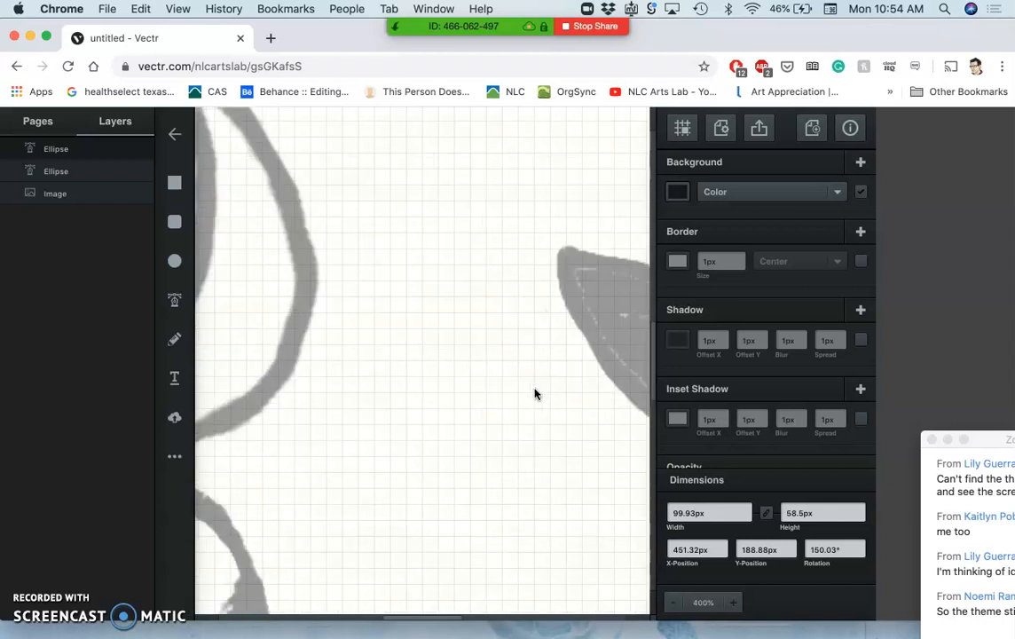
scroll(535, 394, "right", 5)
scroll(535, 394, "up", 3)
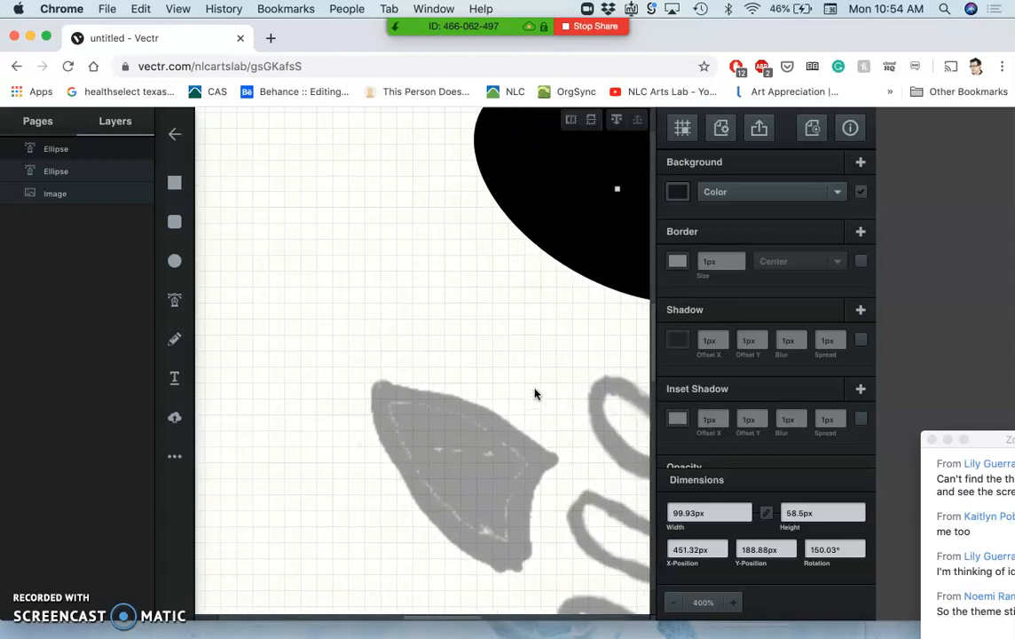
scroll(535, 394, "right", 5)
scroll(535, 394, "up", 3)
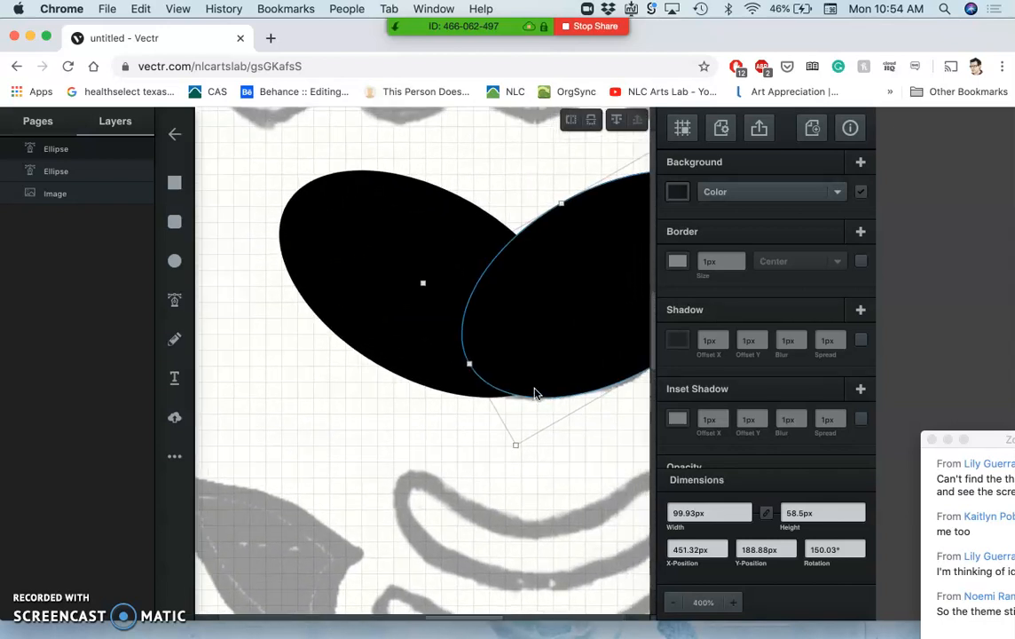
scroll(535, 394, "right", 1)
scroll(536, 394, "up", 1)
left_click_drag(558, 426, 508, 342)
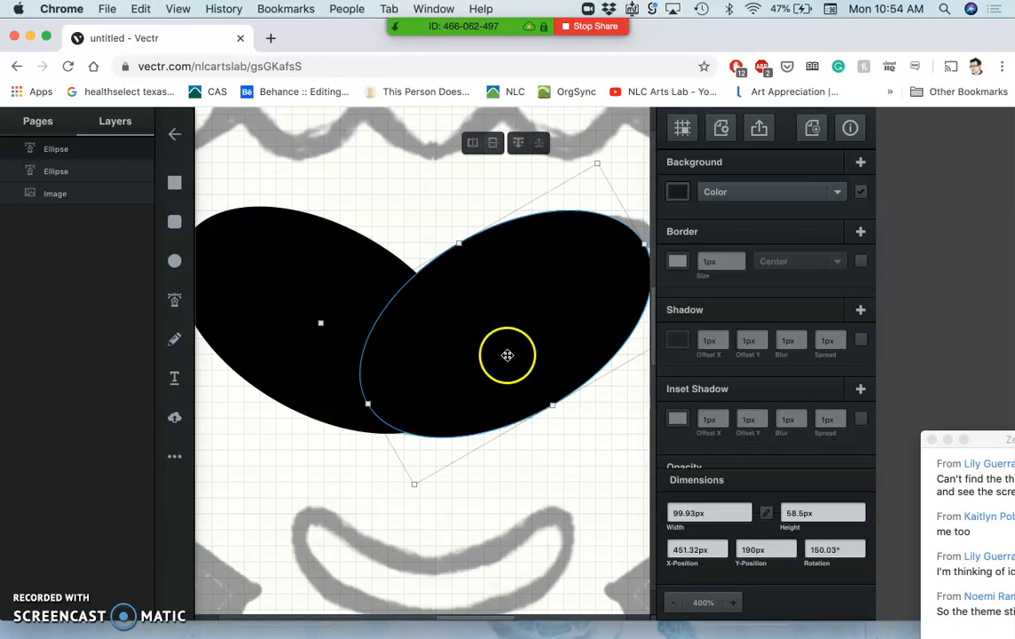
left_click(527, 464)
scroll(460, 496, "up", 1)
scroll(460, 495, "up", 2)
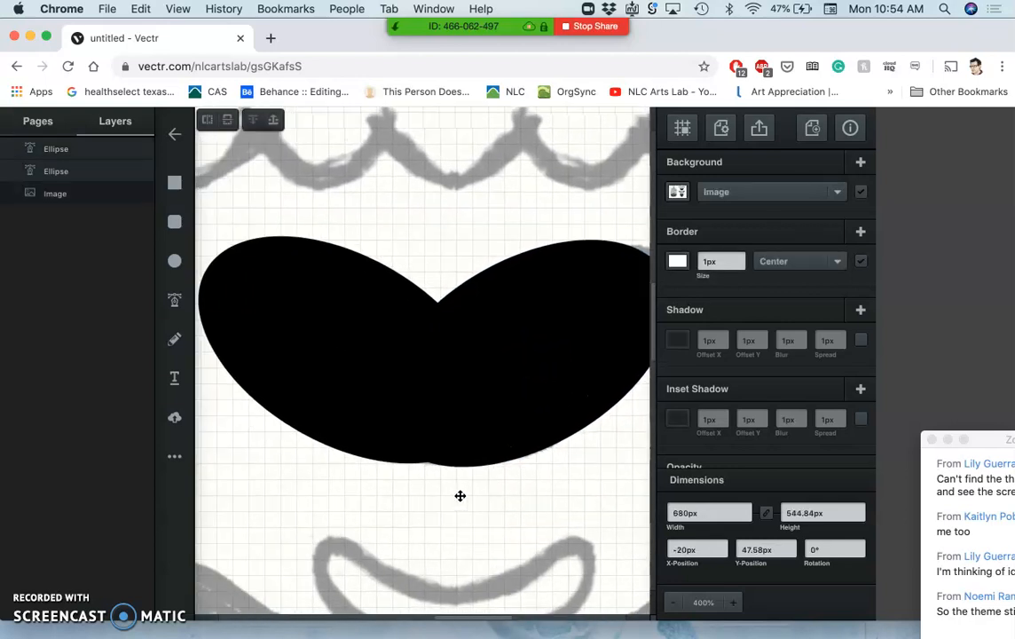
left_click_drag(459, 484, 490, 409)
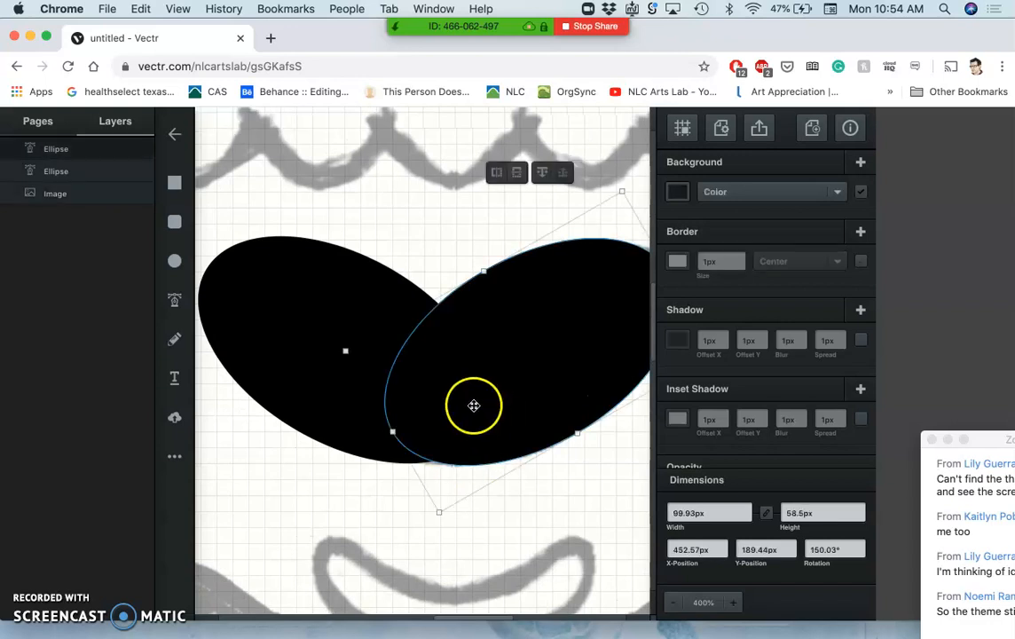
scroll(474, 406, "down", 3)
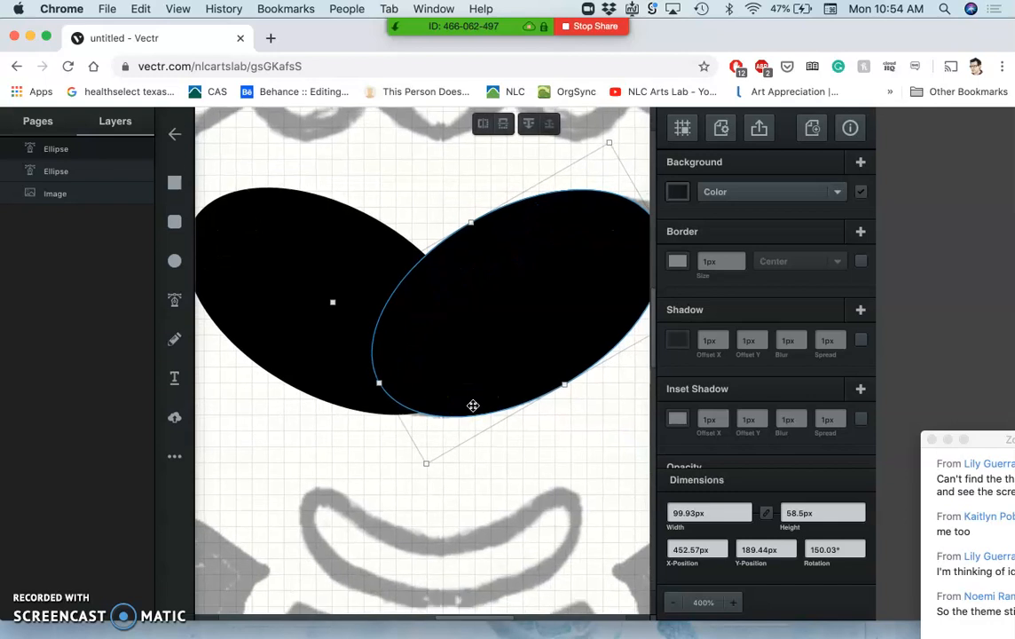
scroll(473, 406, "down", 5)
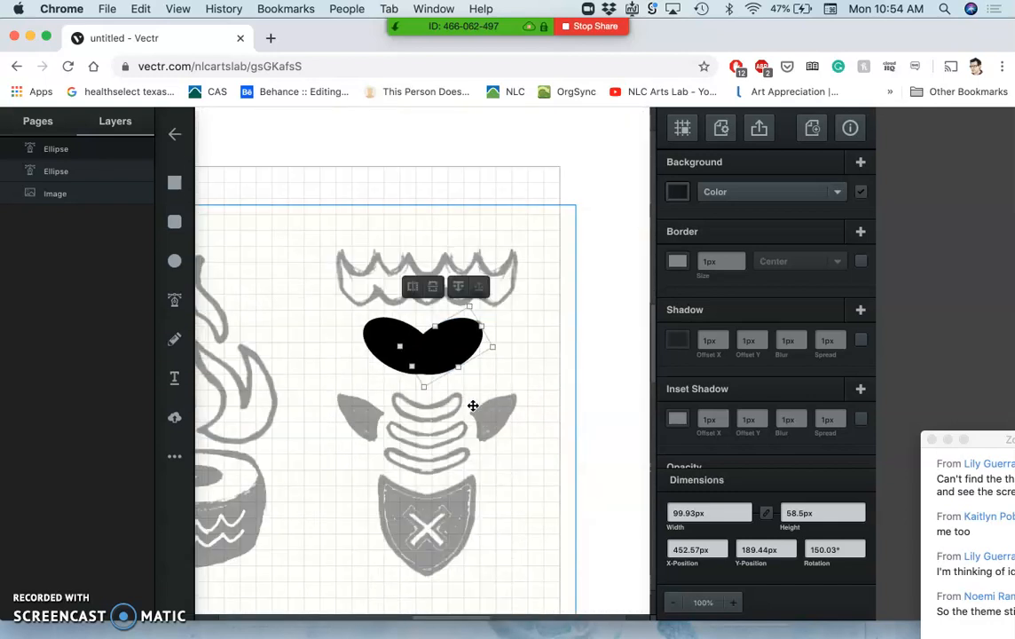
left_click(519, 367)
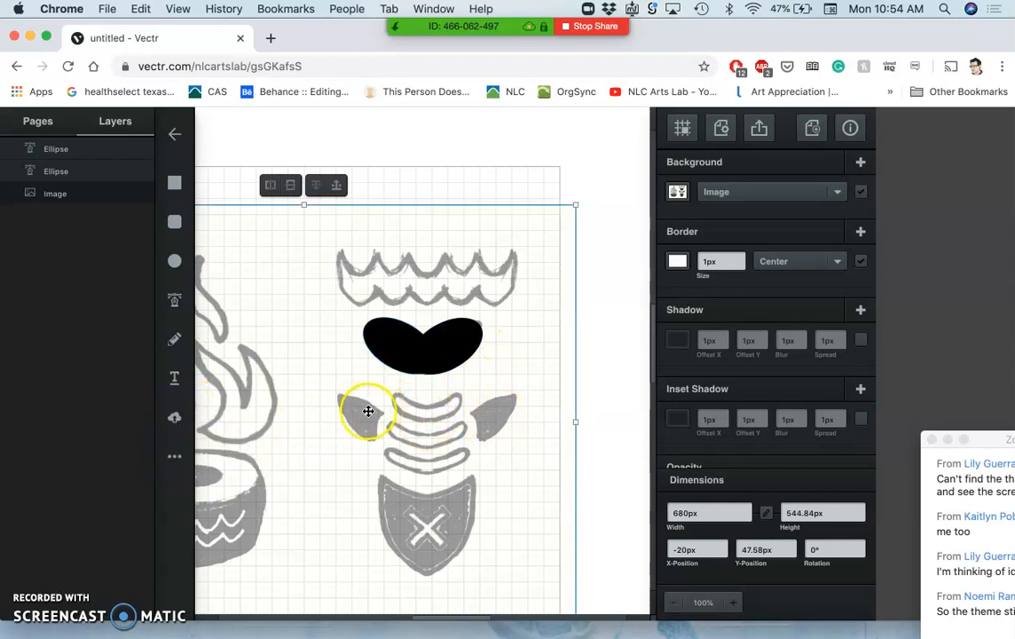
Step: Draw a water-drop shape about 57 × 73 px over the left leaf of the sketch
left_click(175, 456)
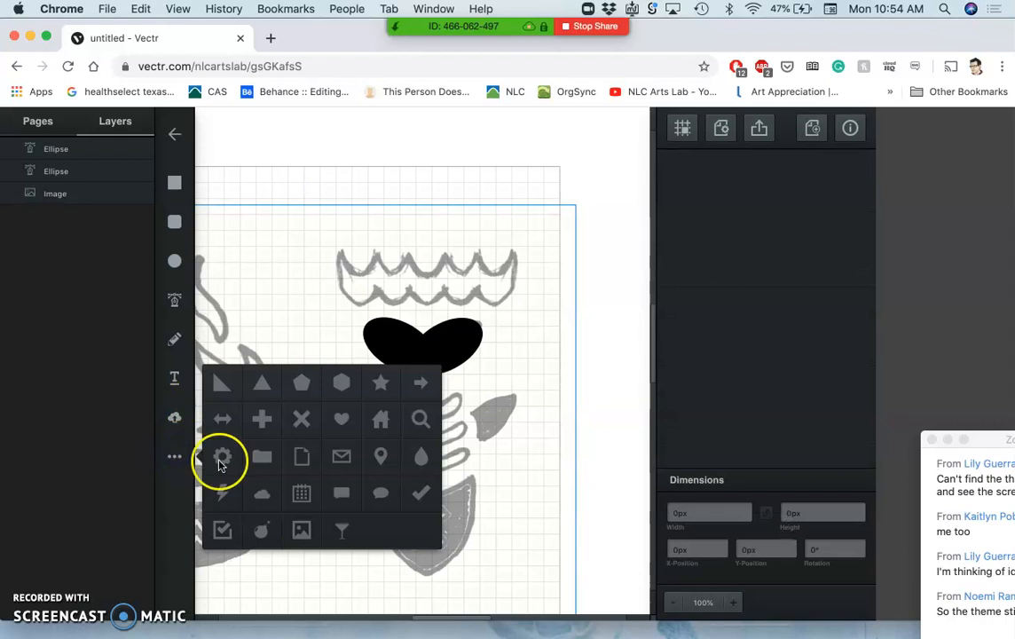
left_click(415, 454)
left_click_drag(334, 387, 373, 451)
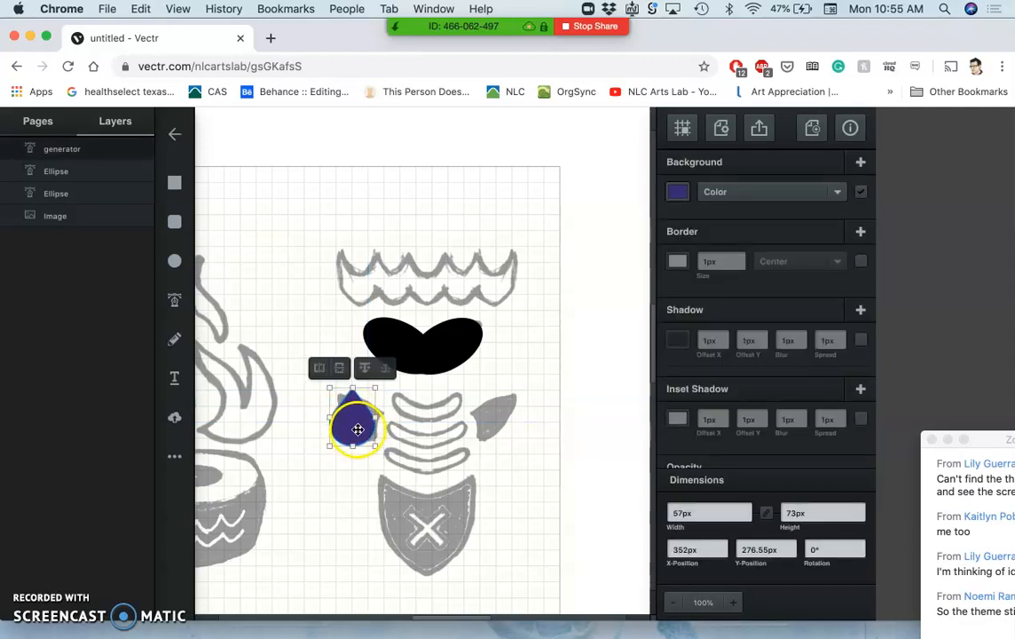
Step: Narrow the drop to about 45 px, rotate it to about 309° and position it over the left leaf
left_click_drag(385, 382, 344, 381)
mouse_move(352, 419)
left_mouse_down()
mouse_move(410, 419)
mouse_move(376, 398)
mouse_move(360, 417)
left_mouse_up()
right_click(362, 419)
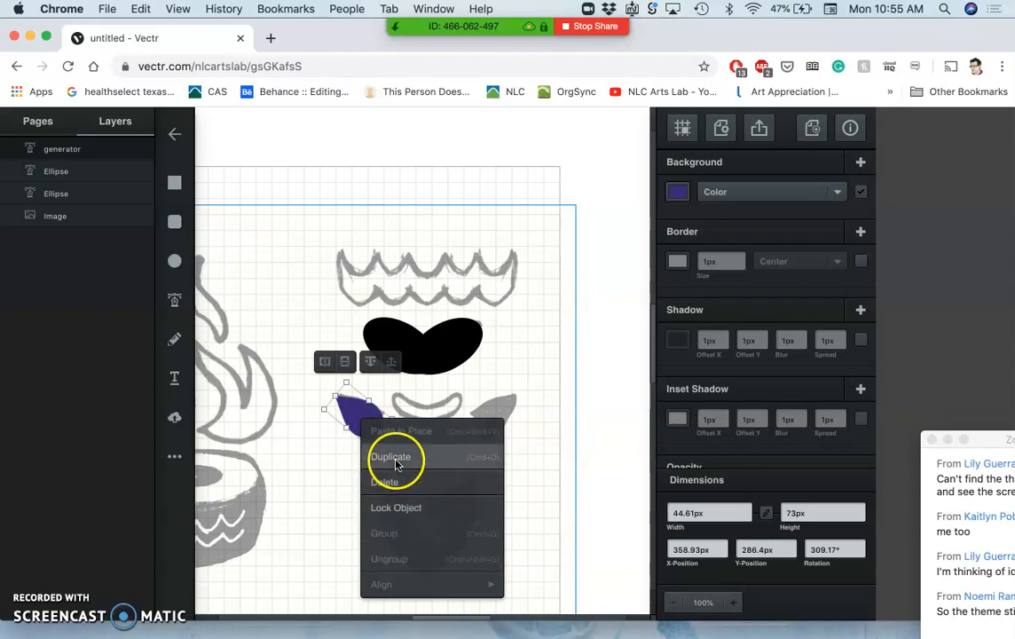
Step: Lock both Ellipse layers
left_click(454, 356)
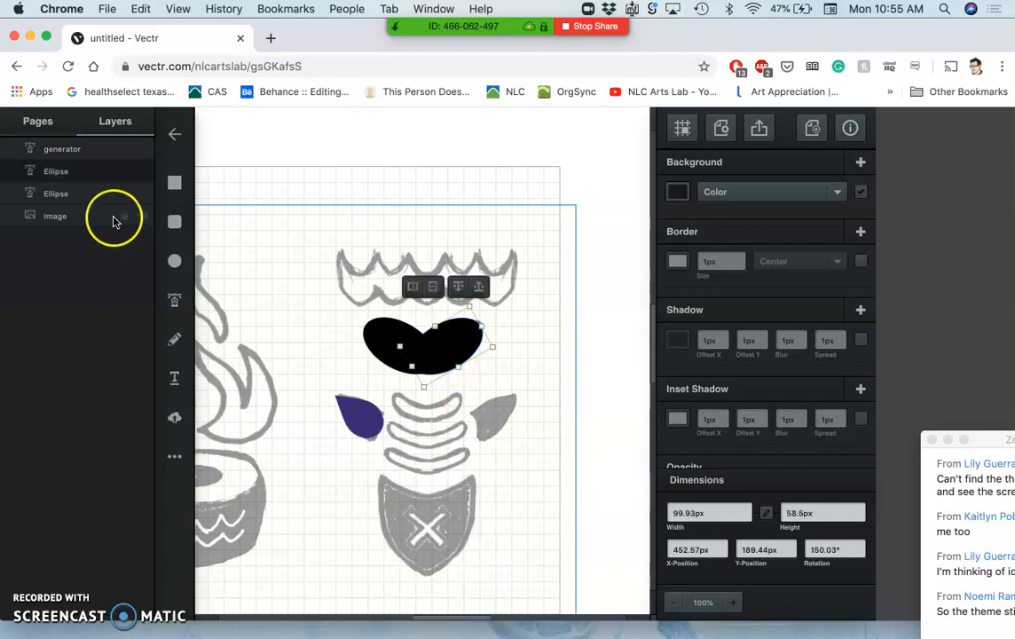
left_click(124, 196)
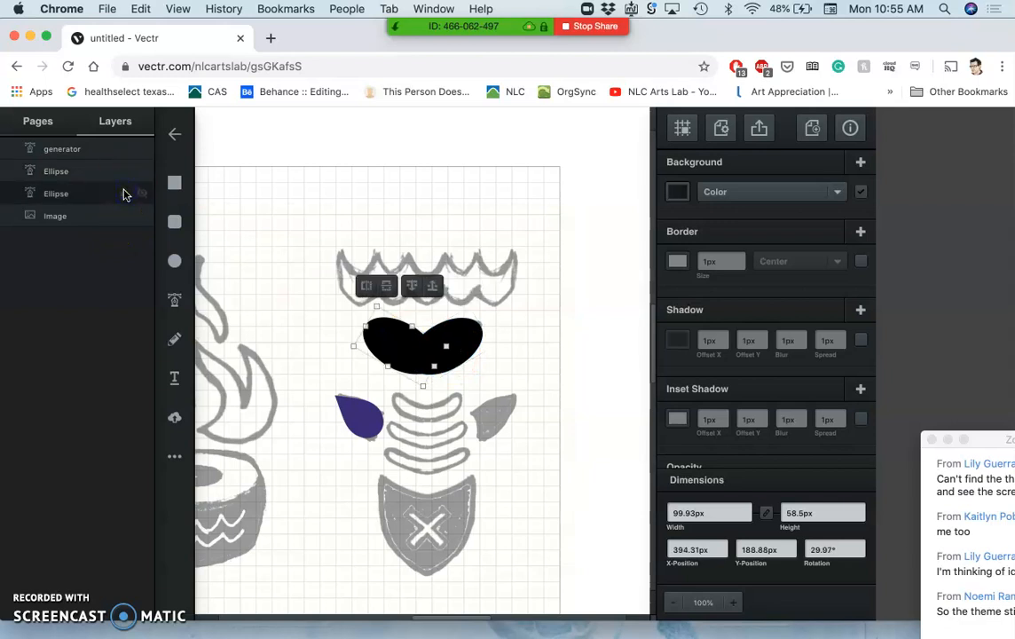
left_click(123, 173)
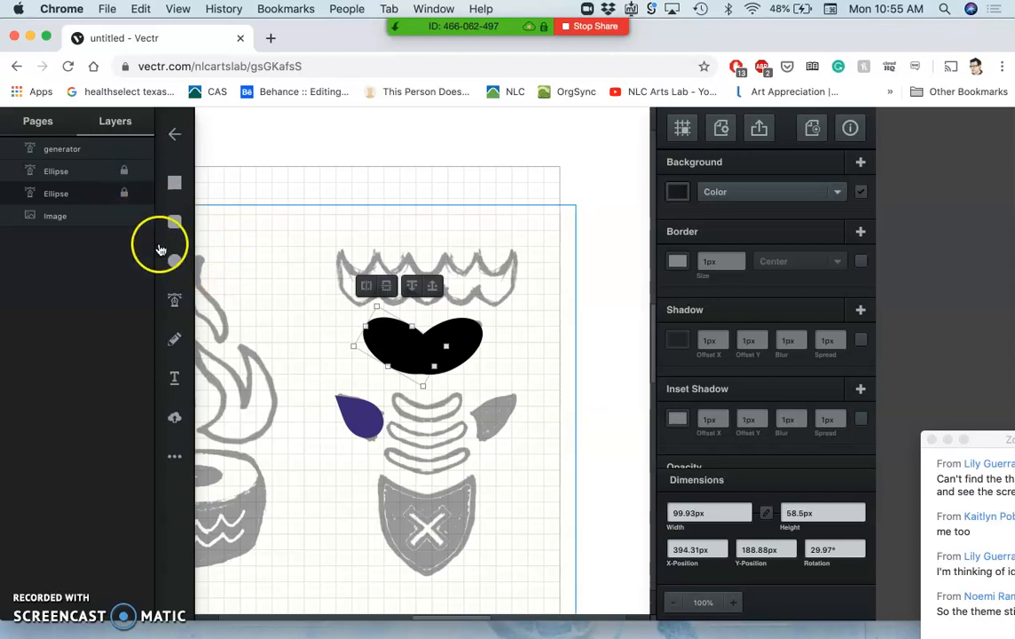
Step: Select the drop shape over the left leaf and change its background colour to black (#000000)
left_click(74, 152)
left_click(362, 422)
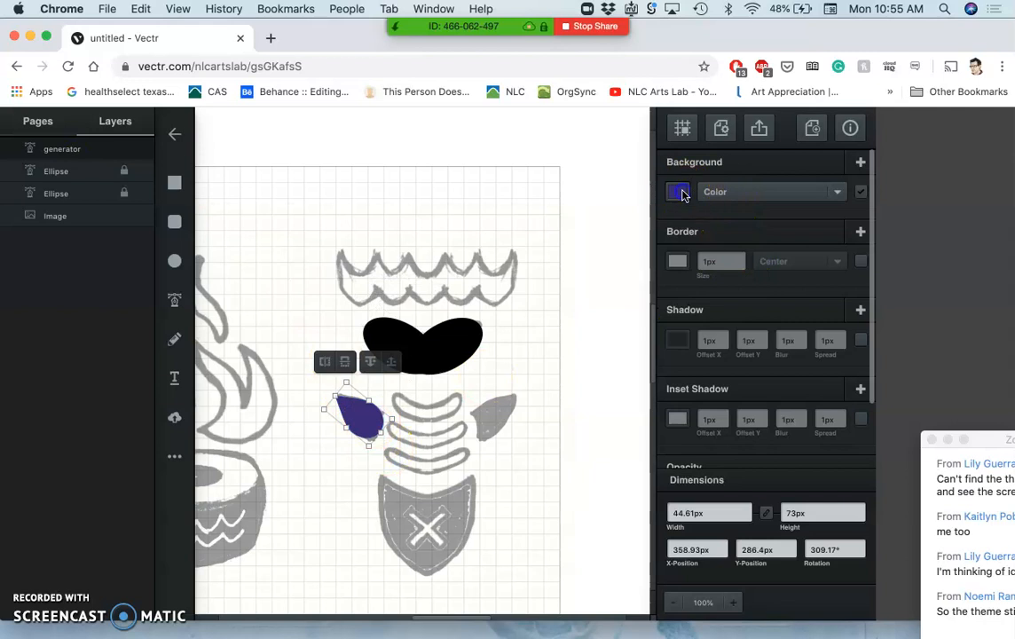
left_click(680, 193)
left_click_drag(601, 233, 632, 266)
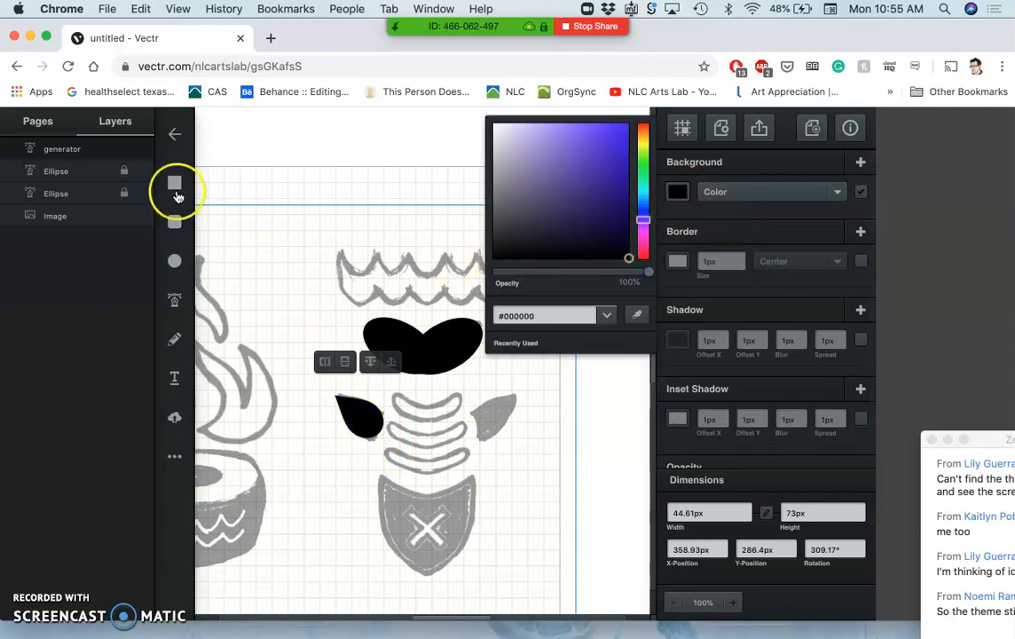
Step: Lock the black drop's layer and duplicate the drop
left_click(123, 153)
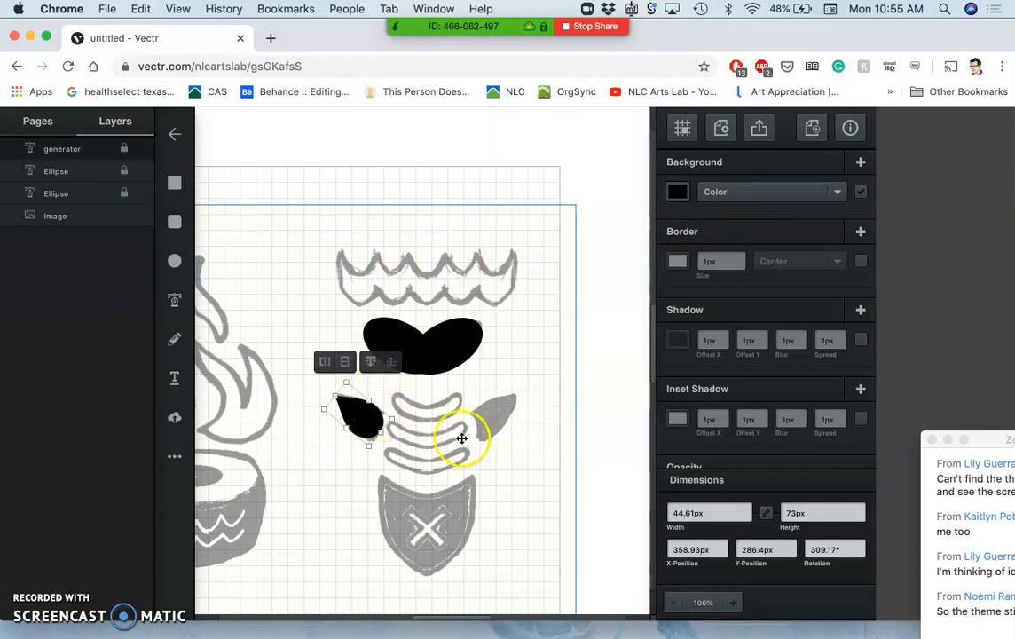
right_click(359, 412)
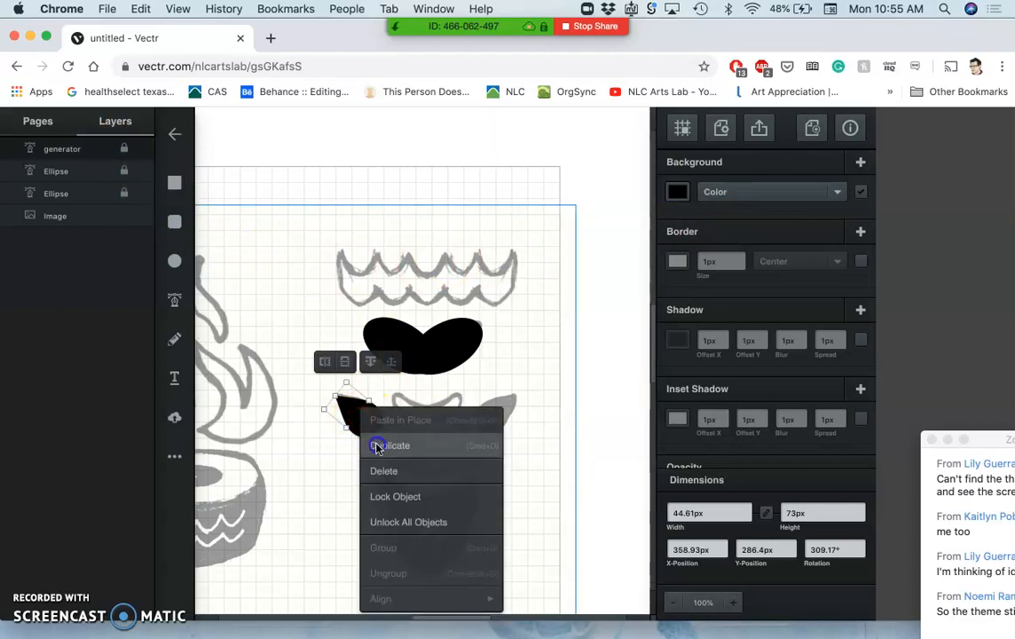
left_click(377, 447)
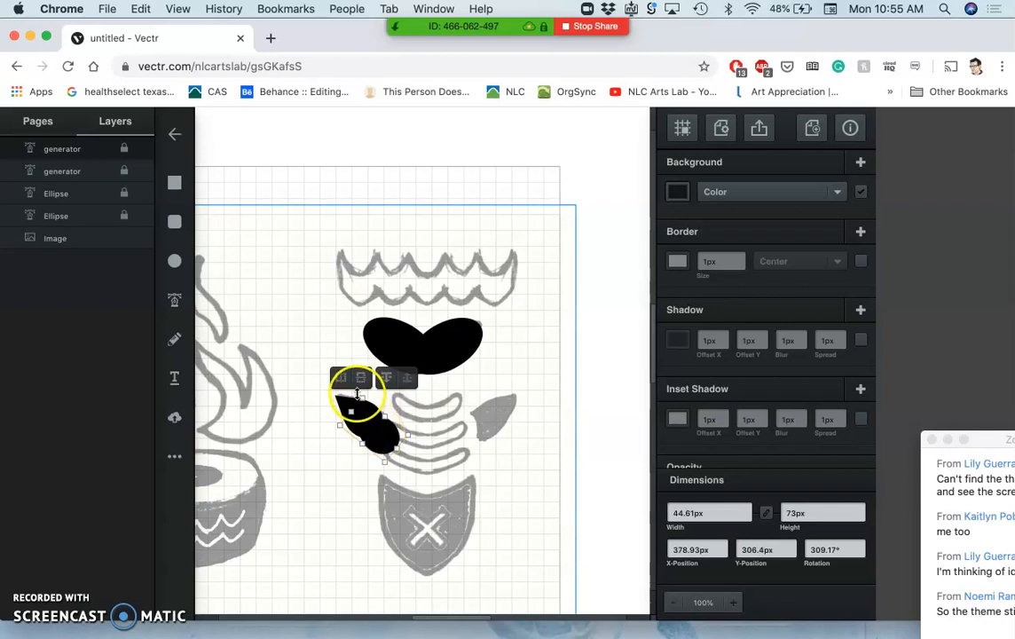
Step: Flip the duplicated black drop horizontally
left_click(343, 380)
left_click(371, 433)
left_click_drag(374, 436, 451, 432)
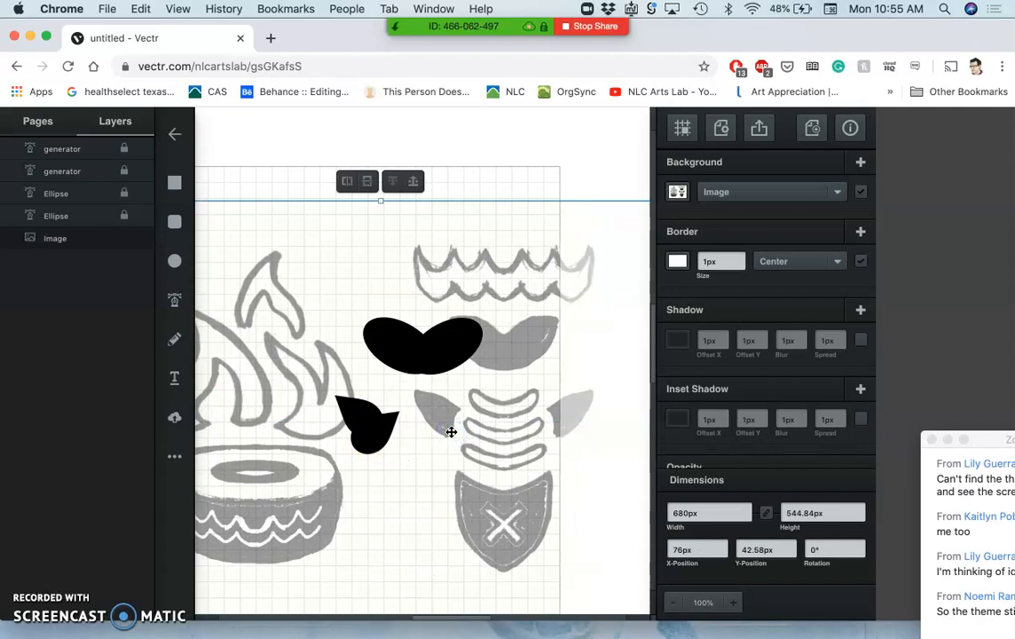
key("ctrl+z")
left_click(385, 423)
left_click_drag(386, 428, 376, 438)
key("super+z")
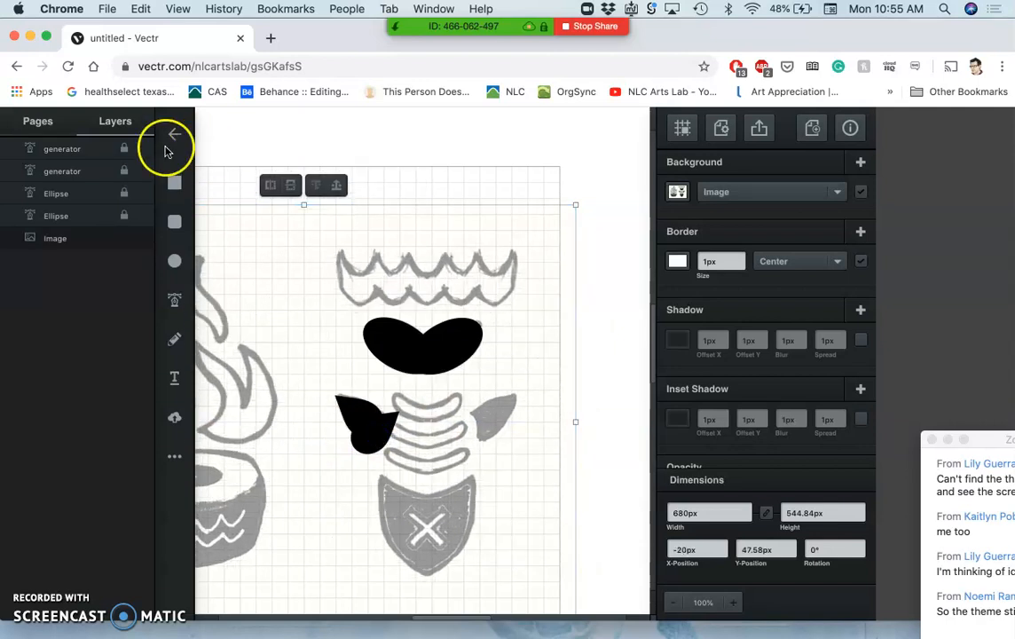
Step: Unlock the flipped drop's layer, move the drop over the sketch's right leaf and deselect it
left_click(124, 148)
left_click_drag(381, 446, 499, 423)
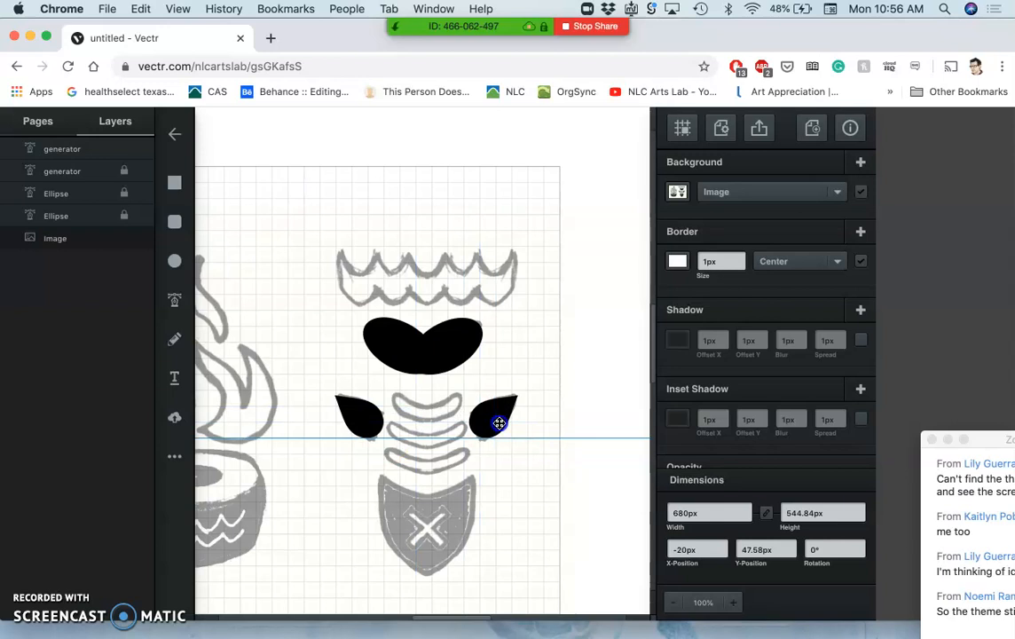
left_click_drag(499, 423, 500, 423)
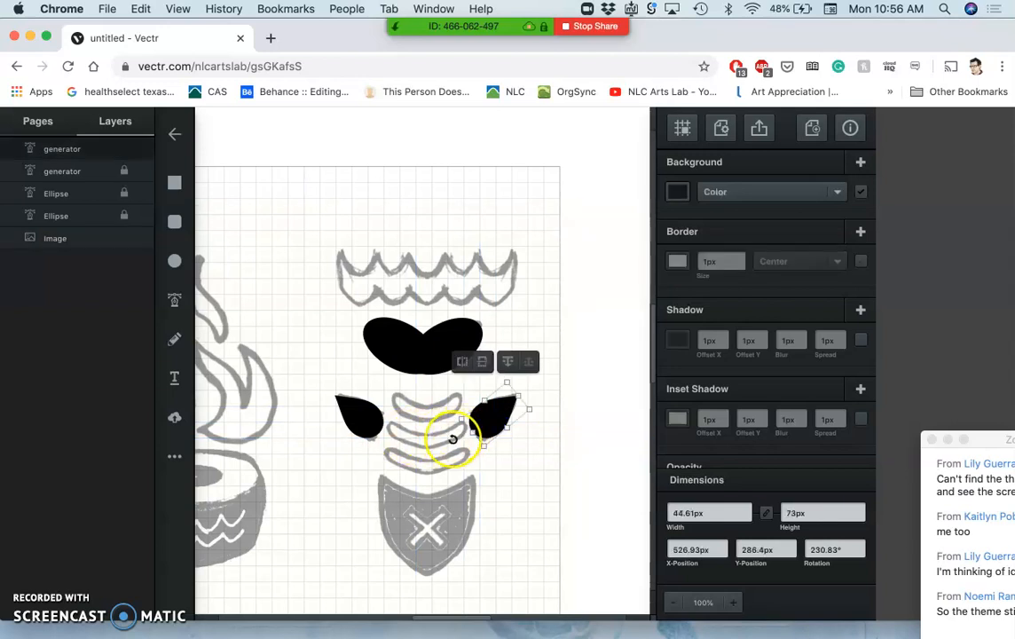
left_click(520, 460)
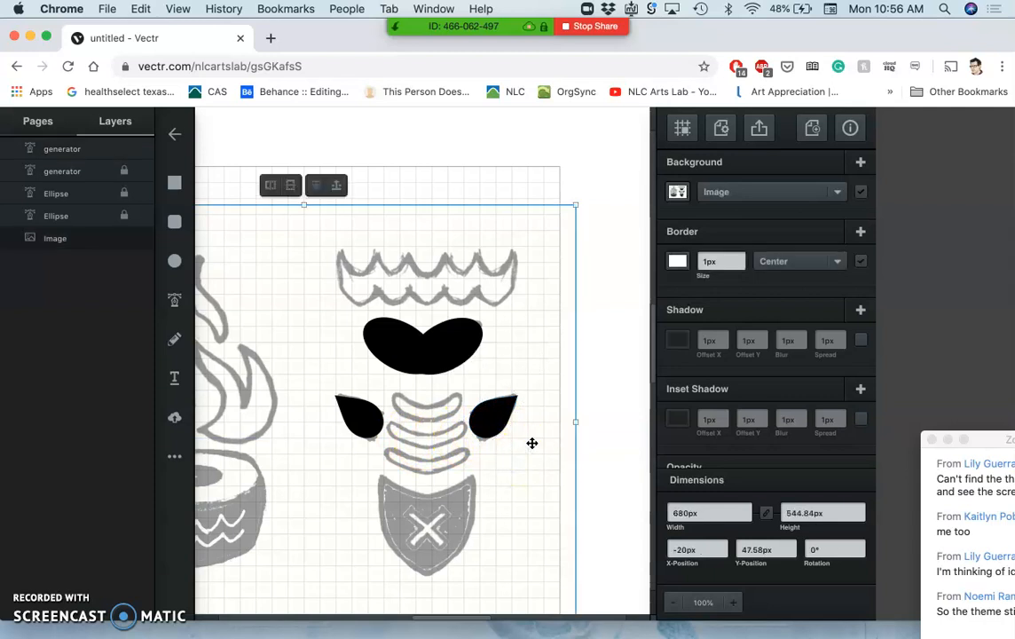
Step: Draw a rounded rectangle about 96 px wide and 29 px high over the uppermost curved band between the drops
scroll(532, 443, "down", 5)
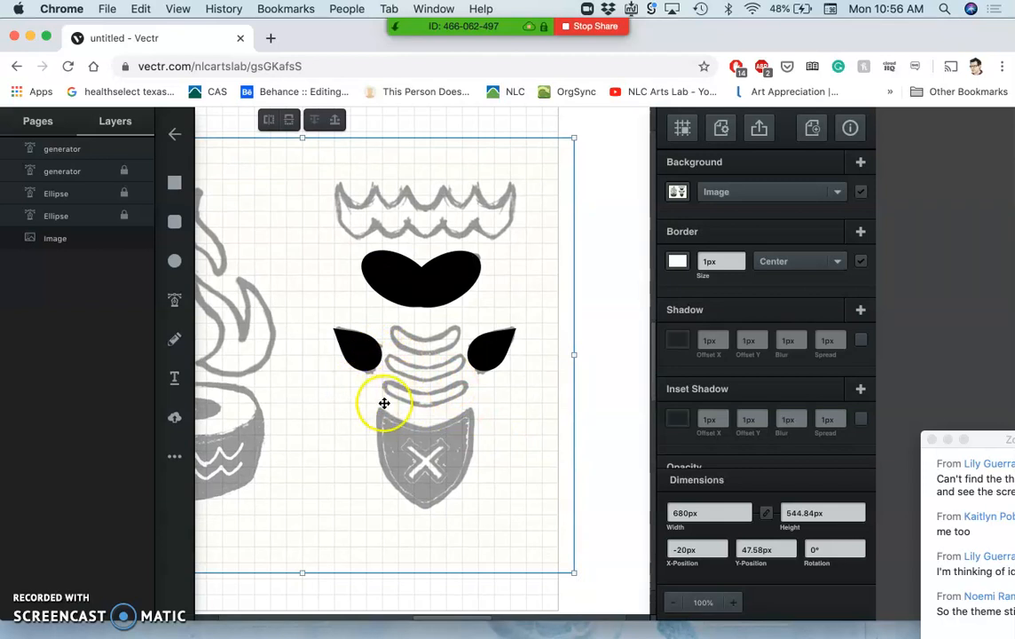
scroll(429, 325, "up", 2)
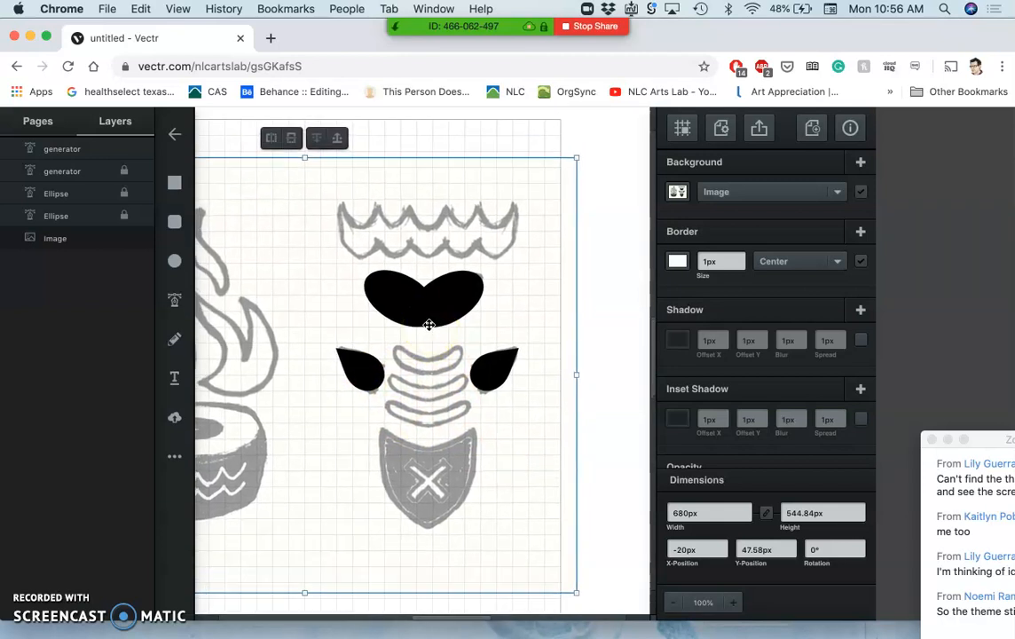
left_click(177, 223)
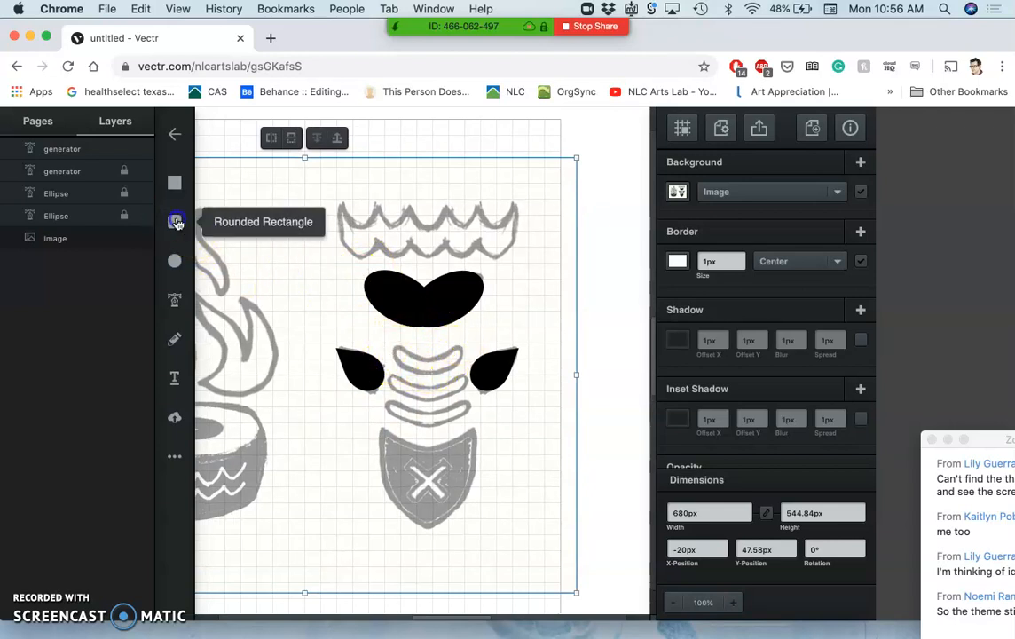
left_click(390, 345)
left_click_drag(390, 346, 465, 370)
left_click(432, 357)
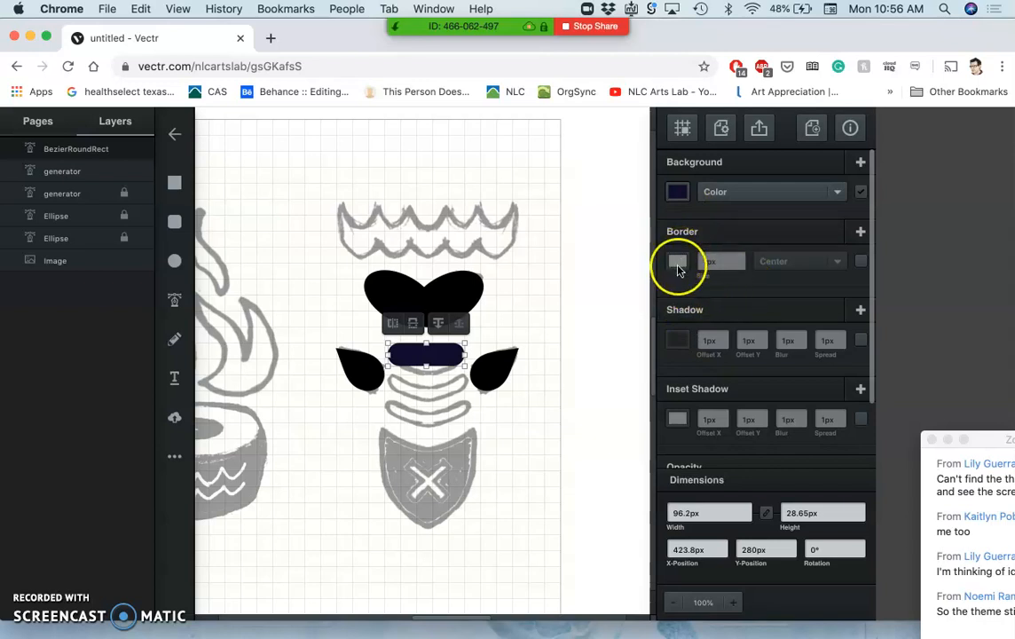
Step: Turn off the rounded rectangle's background fill
left_click(794, 197)
left_click(873, 189)
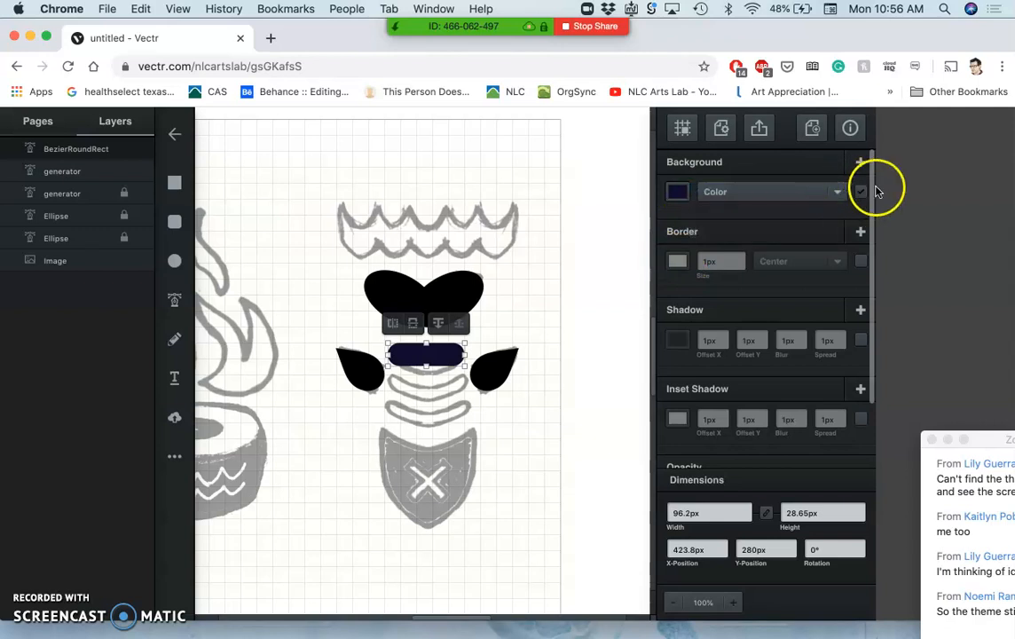
left_click(861, 193)
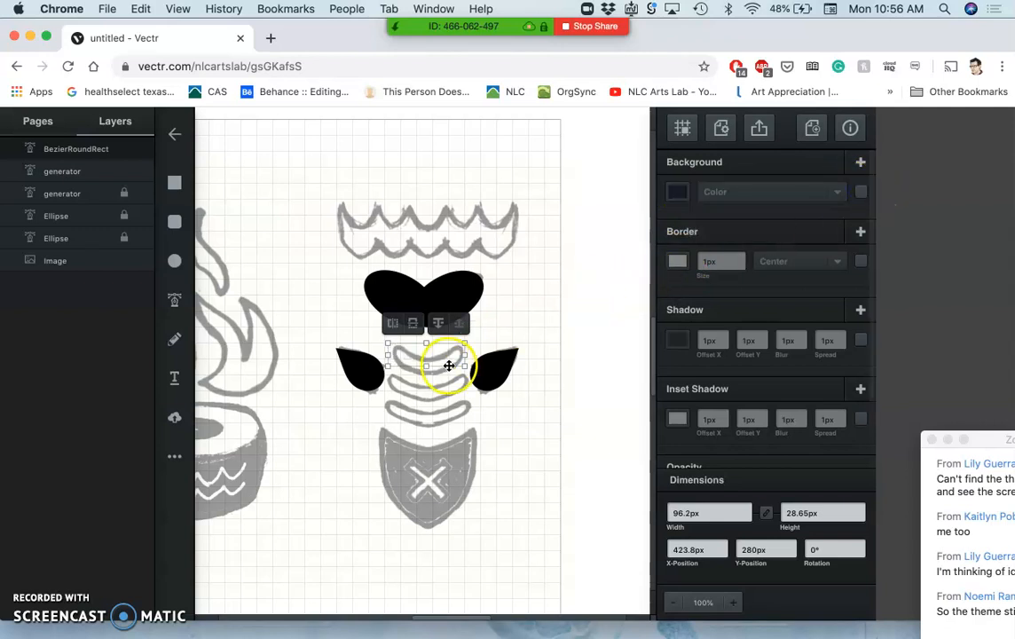
Step: Give the rounded rectangle a black (#000000) border with a size of 9 px
left_click(678, 263)
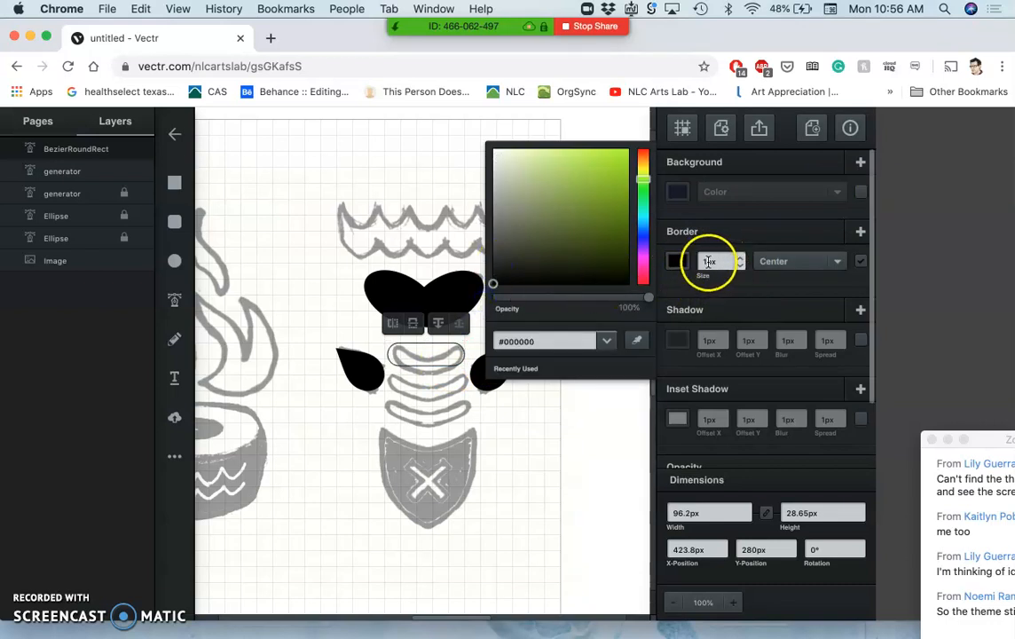
left_click(739, 259)
left_click(739, 259)
left_click(740, 260)
left_click(740, 260)
left_click(739, 259)
left_click(739, 259)
left_click(739, 260)
left_click(740, 260)
left_click(740, 260)
left_click(742, 265)
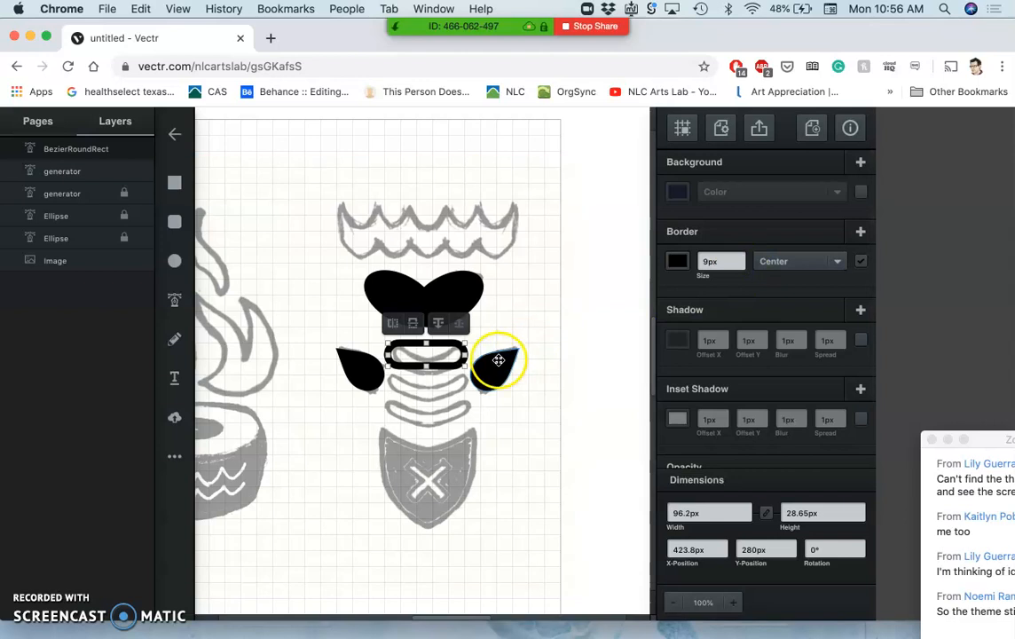
Step: Reduce the rounded rectangle's height to about 16 px and shift it slightly to centre it over the uppermost band
left_click_drag(426, 345, 432, 355)
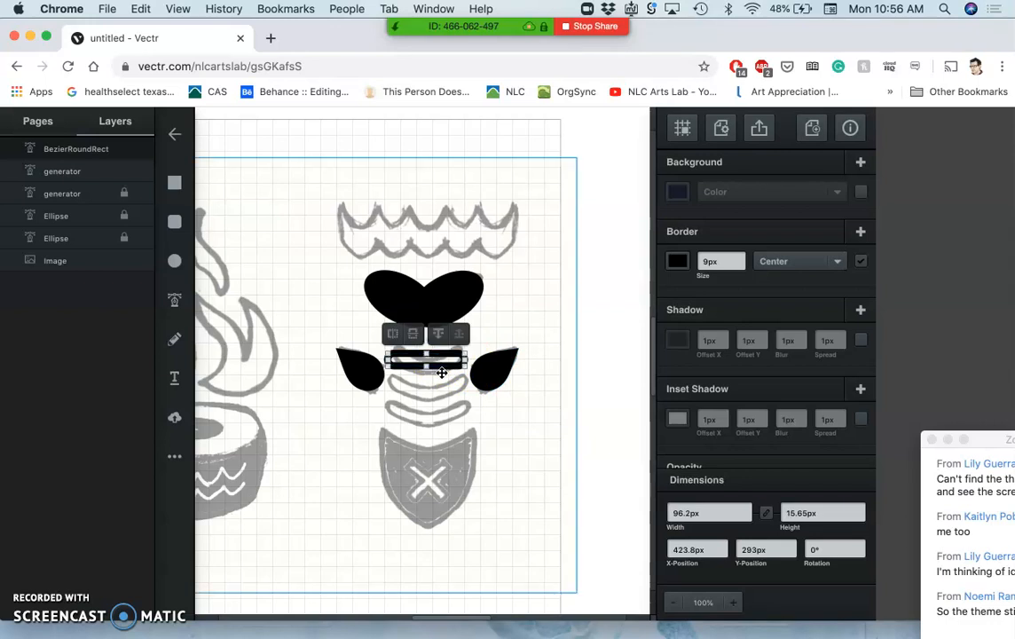
scroll(442, 373, "up", 3)
left_click_drag(491, 344, 490, 345)
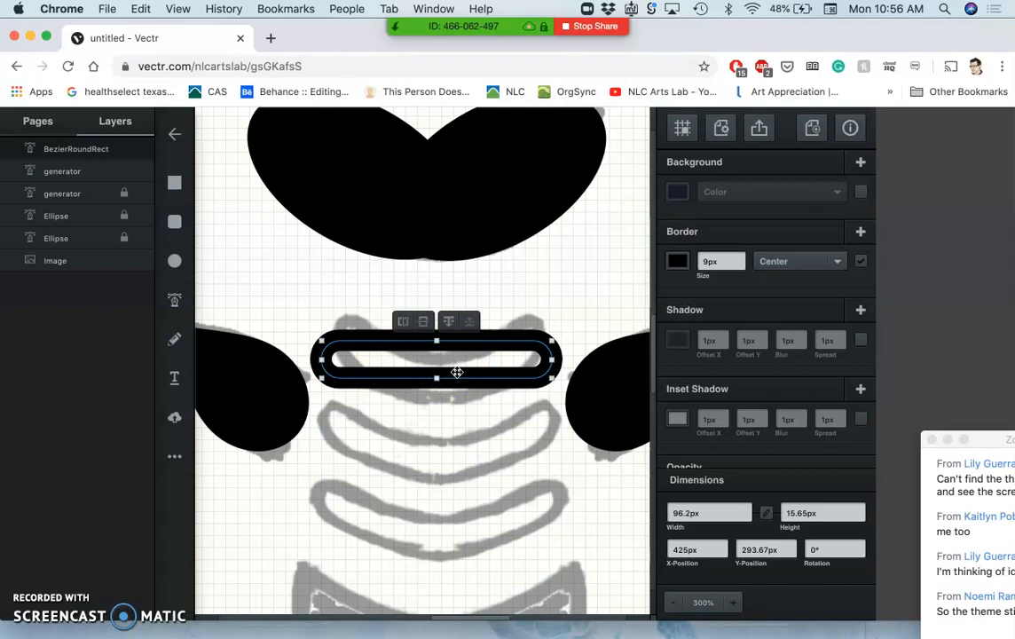
Step: Try the stacking order by sending the rounded rectangle back and bringing it forward again, then deselect it
left_click(458, 345)
left_click(449, 323)
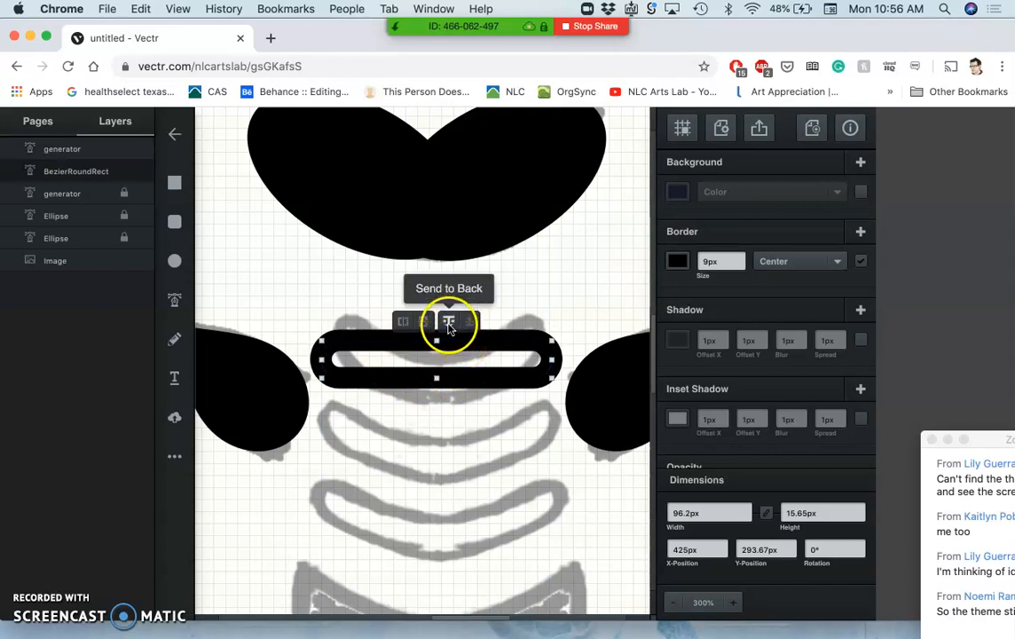
left_click(449, 323)
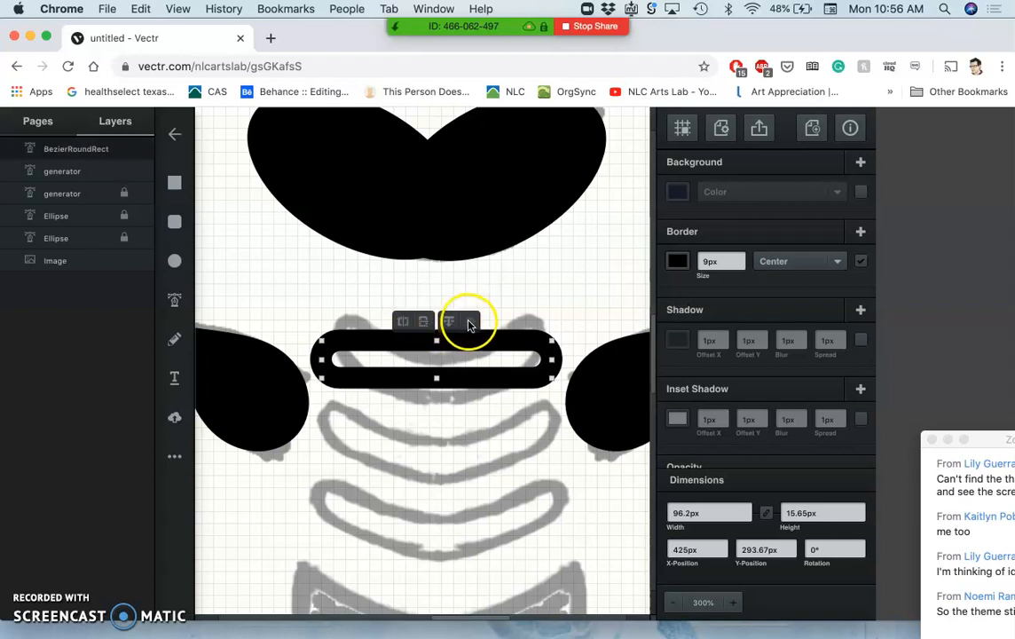
left_click(450, 322)
left_click(470, 322)
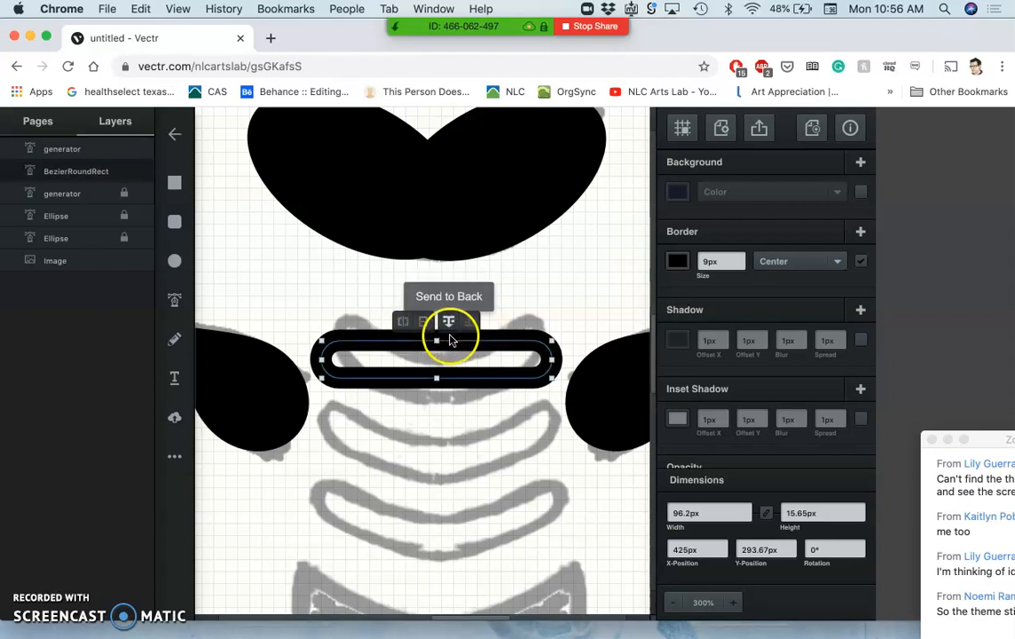
left_click(449, 339)
right_click(449, 340)
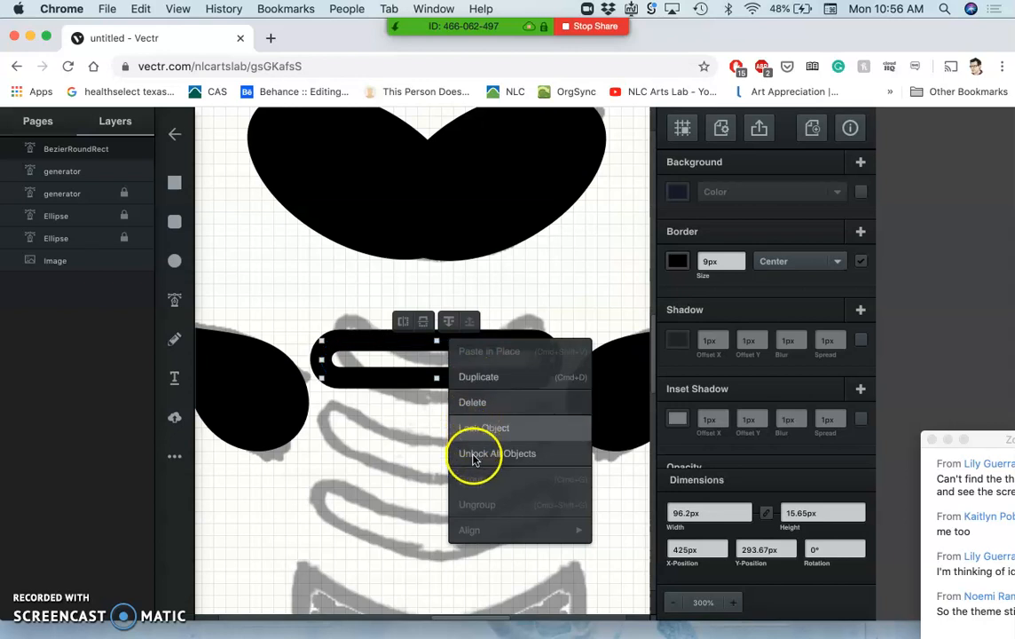
left_click(401, 429)
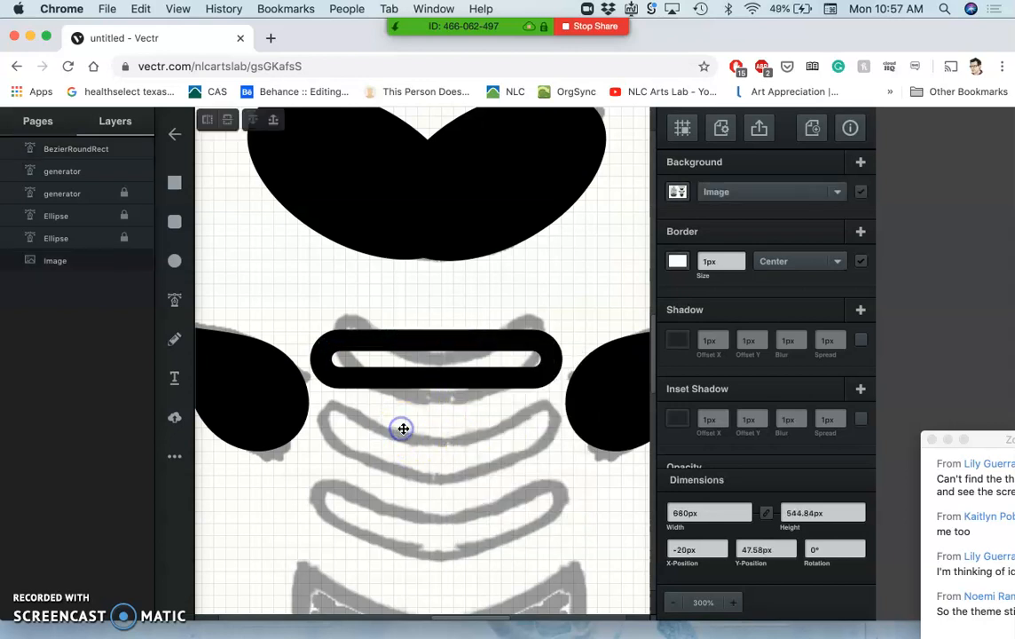
Step: Unlock the left drop's layer and try the Pen tool on that drop
scroll(389, 461, "left", 1)
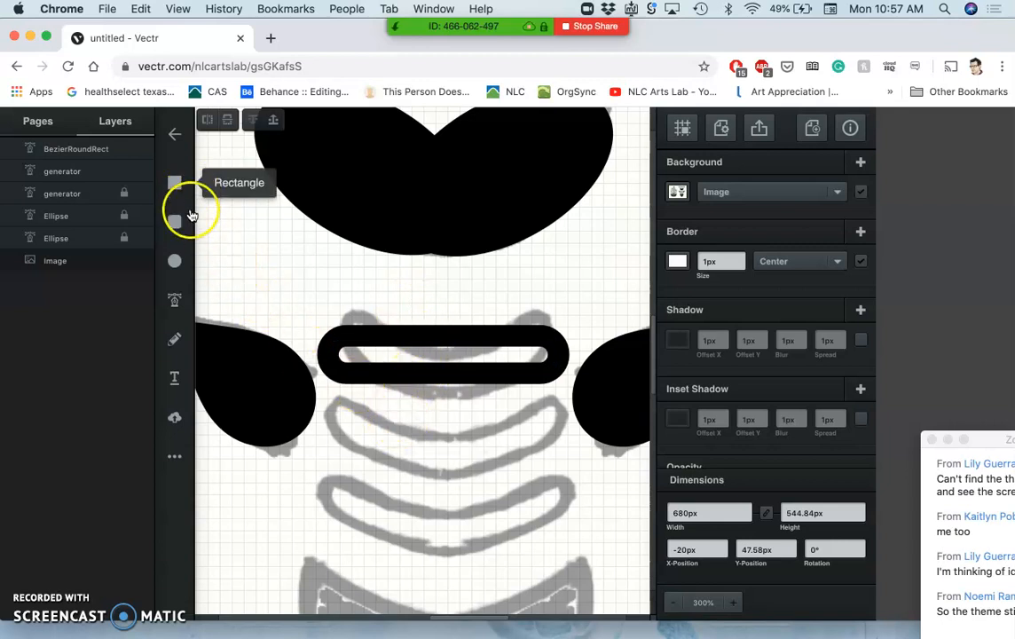
left_click(174, 303)
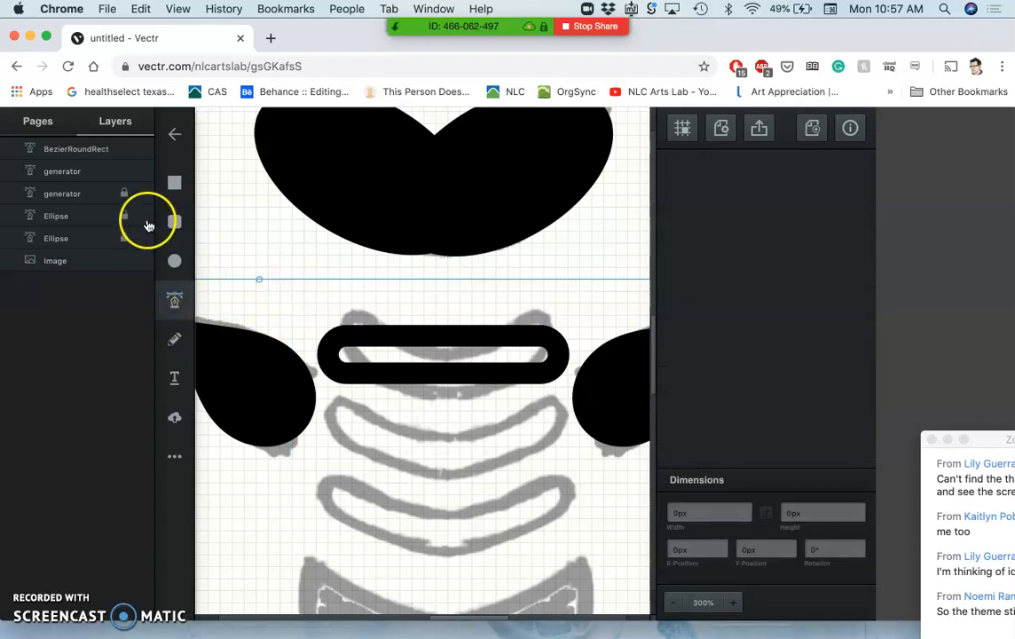
scroll(299, 255, "left", 5)
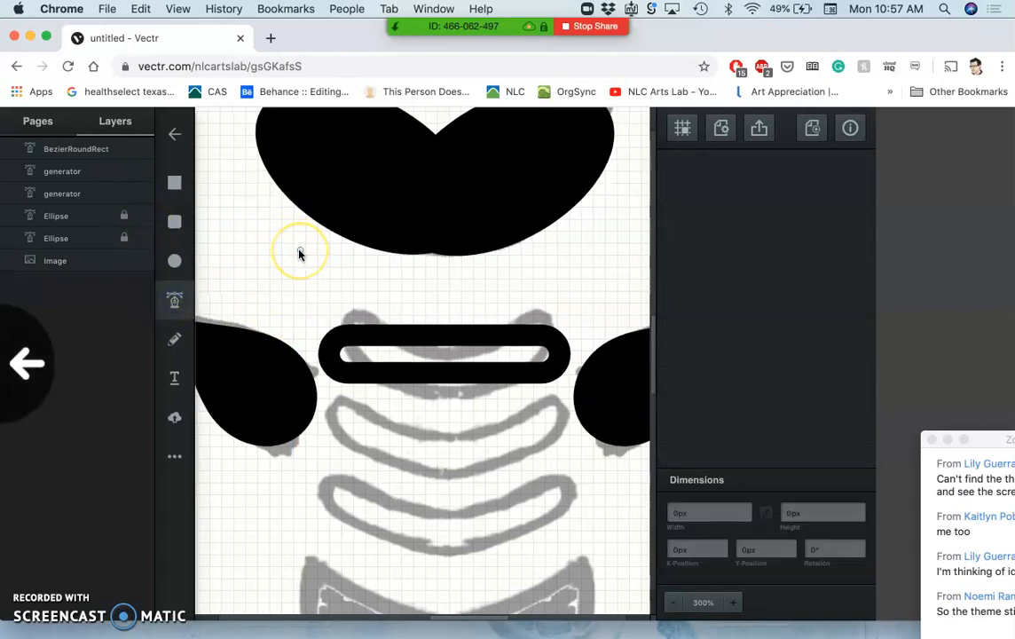
scroll(243, 277, "right", 5)
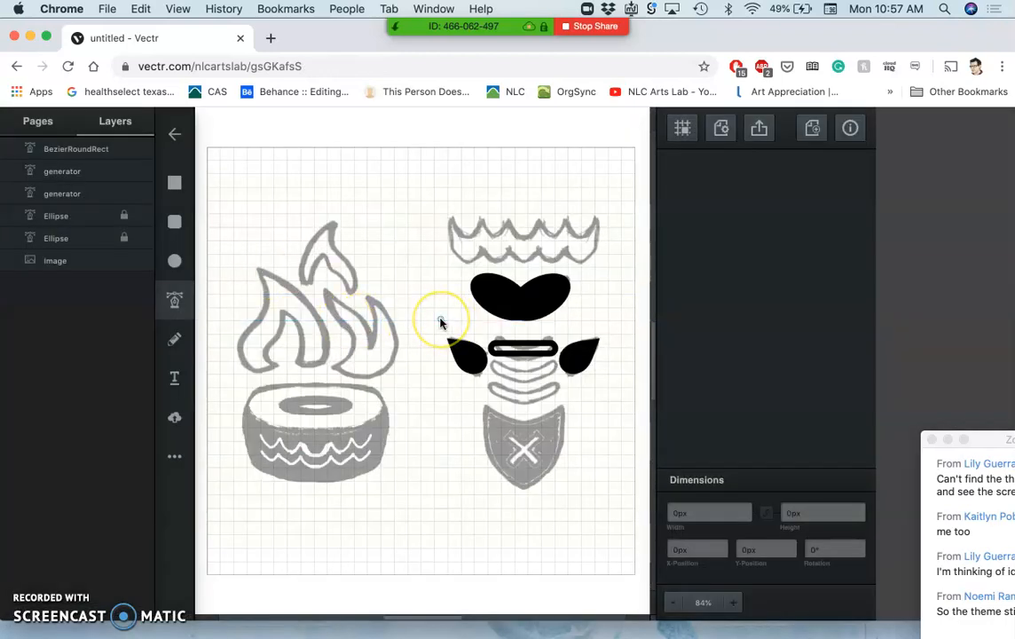
scroll(441, 323, "up", 10)
scroll(440, 323, "right", 1)
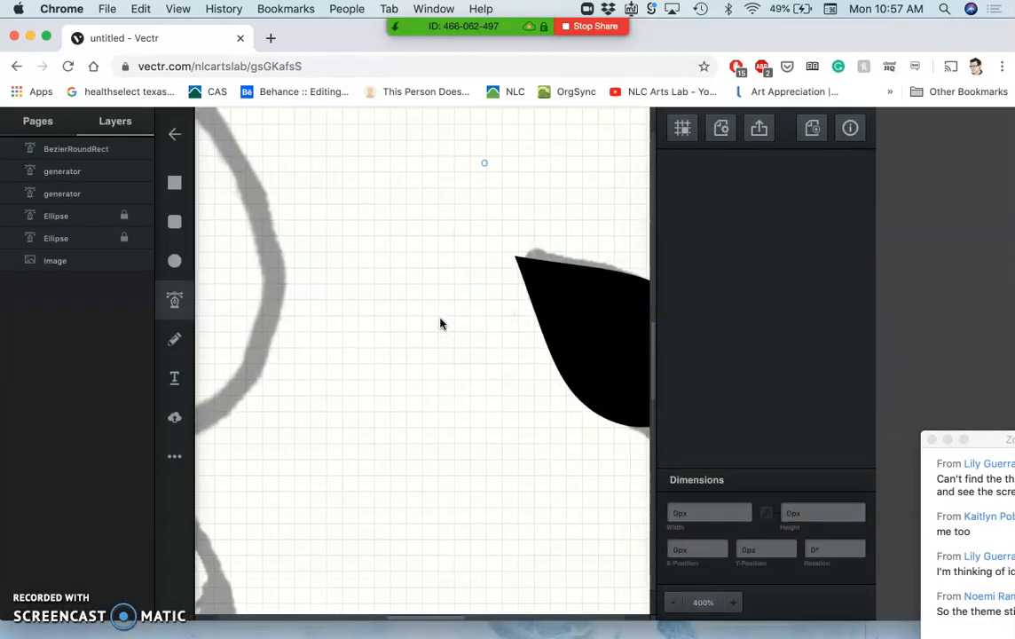
scroll(440, 323, "right", 10)
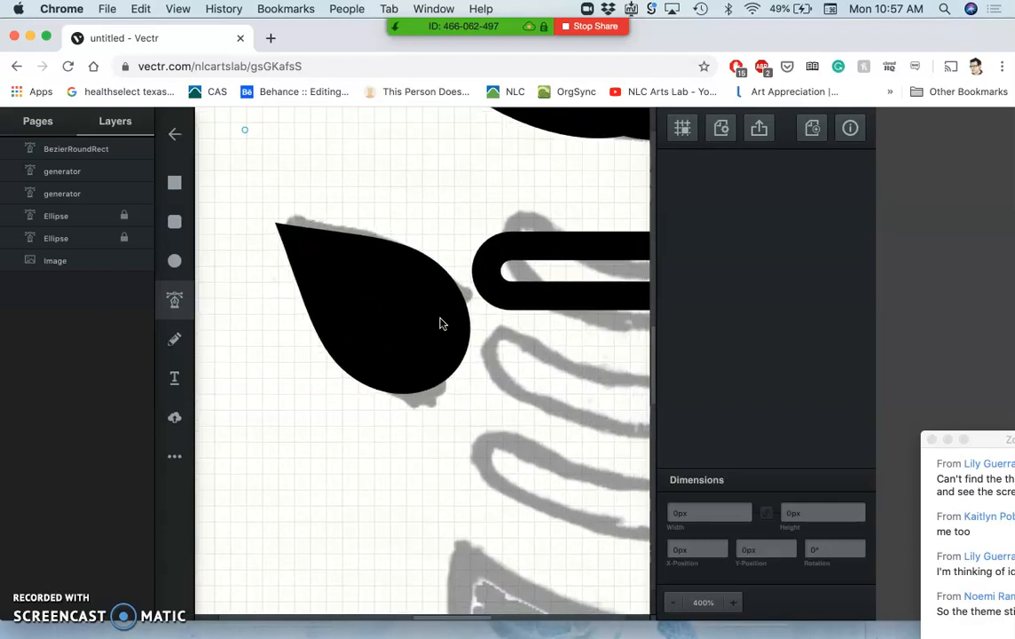
left_click(410, 304)
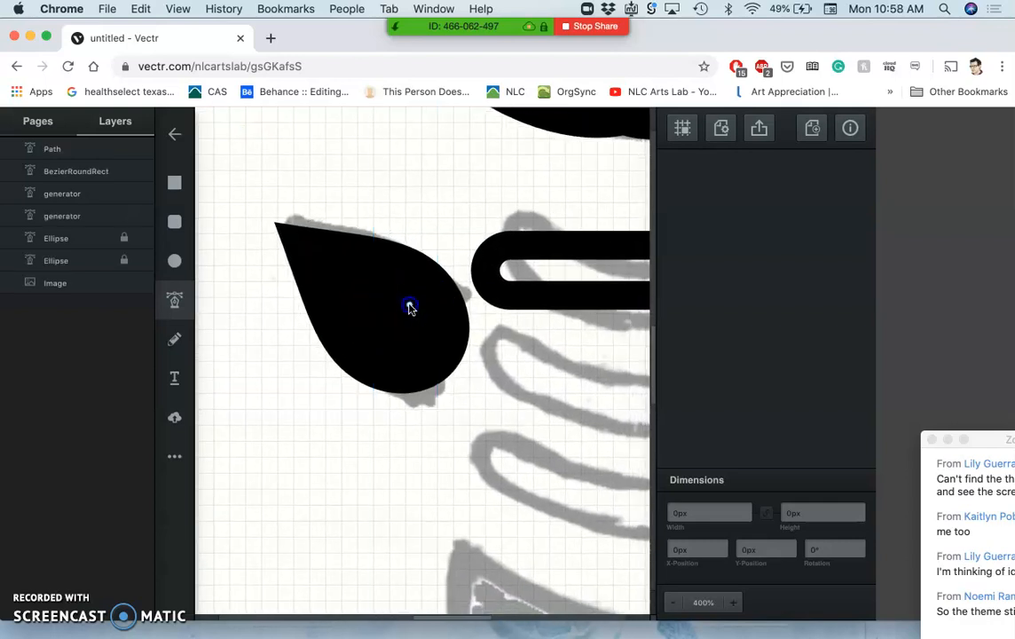
left_click(421, 345)
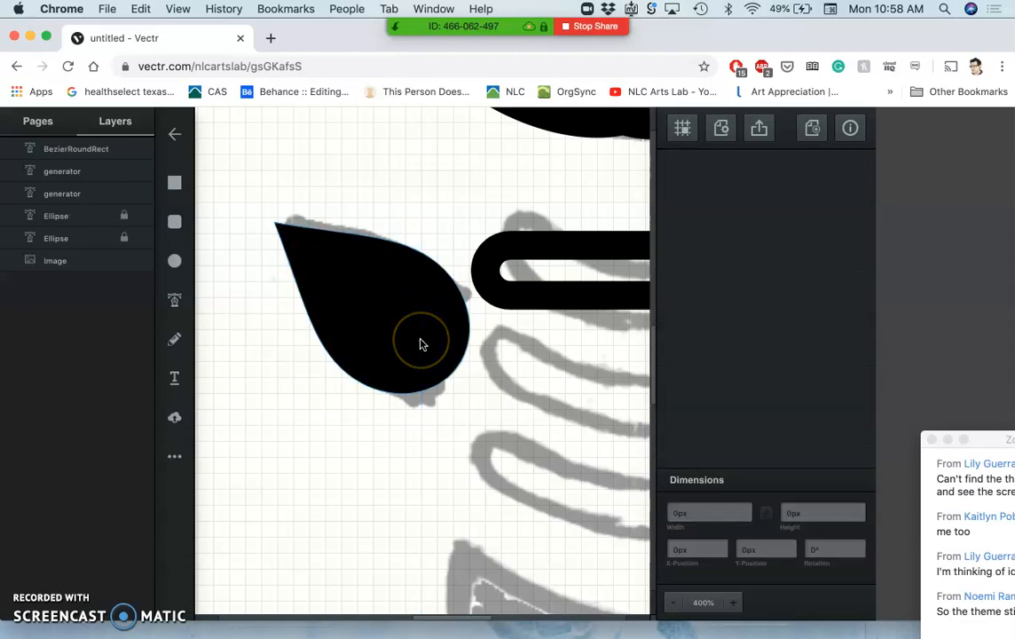